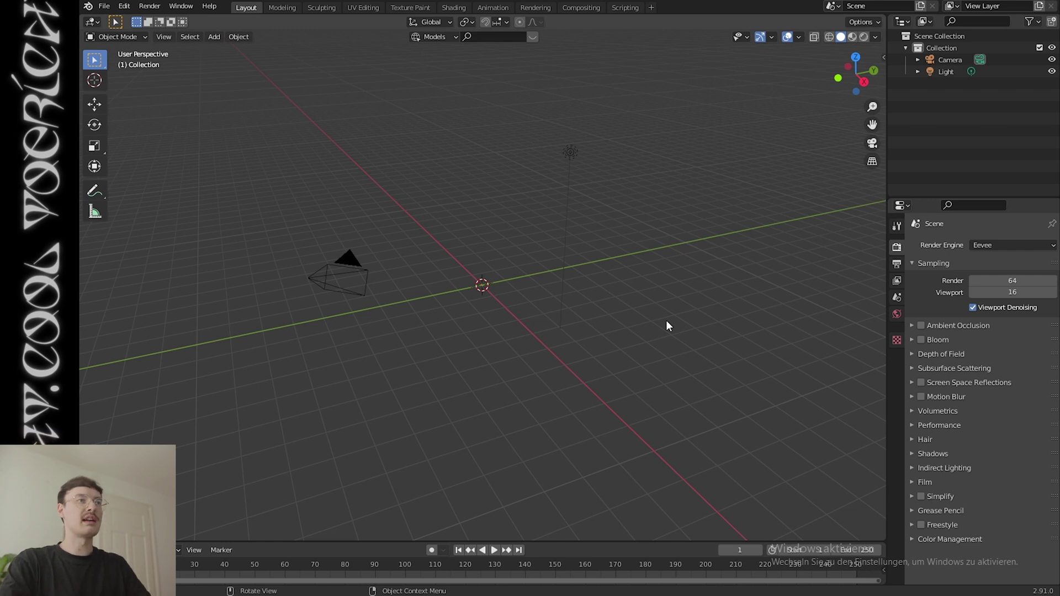
Switch the render engine to Cycles with the GPU Compute device.
click(986, 247)
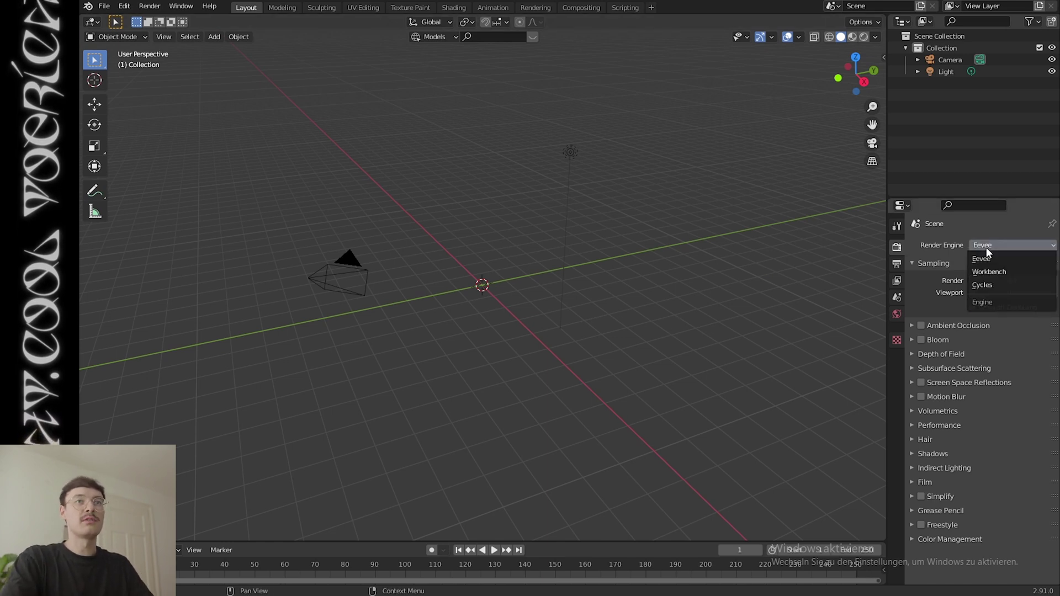
click(990, 284)
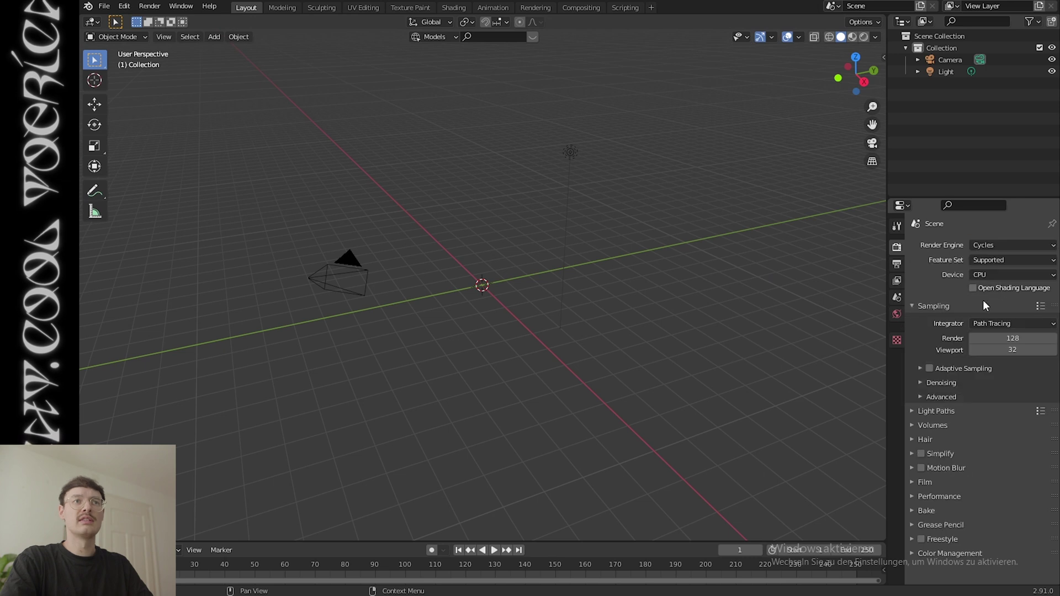
click(1008, 275)
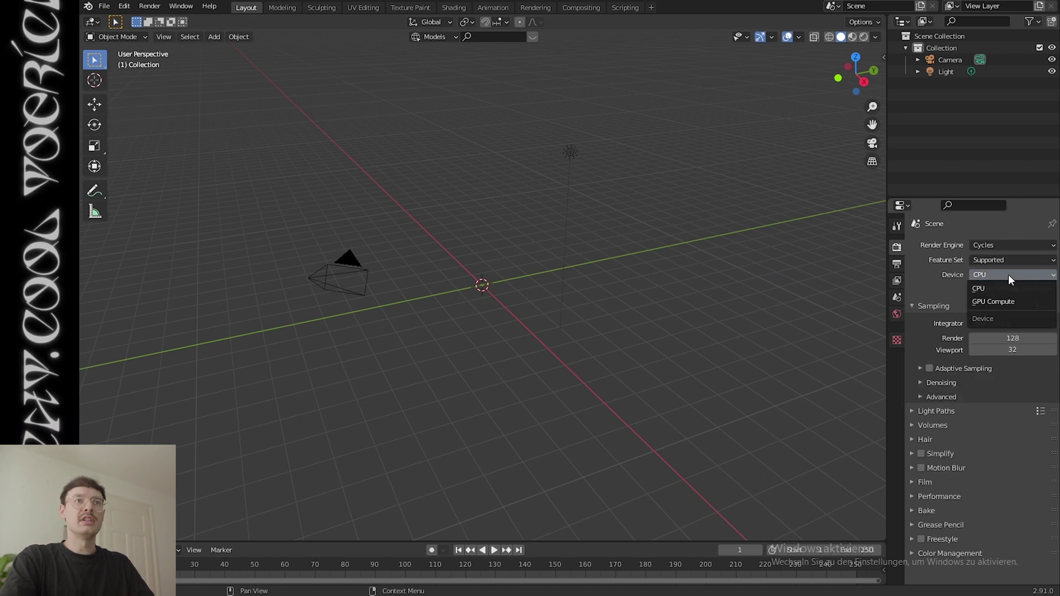
click(1003, 303)
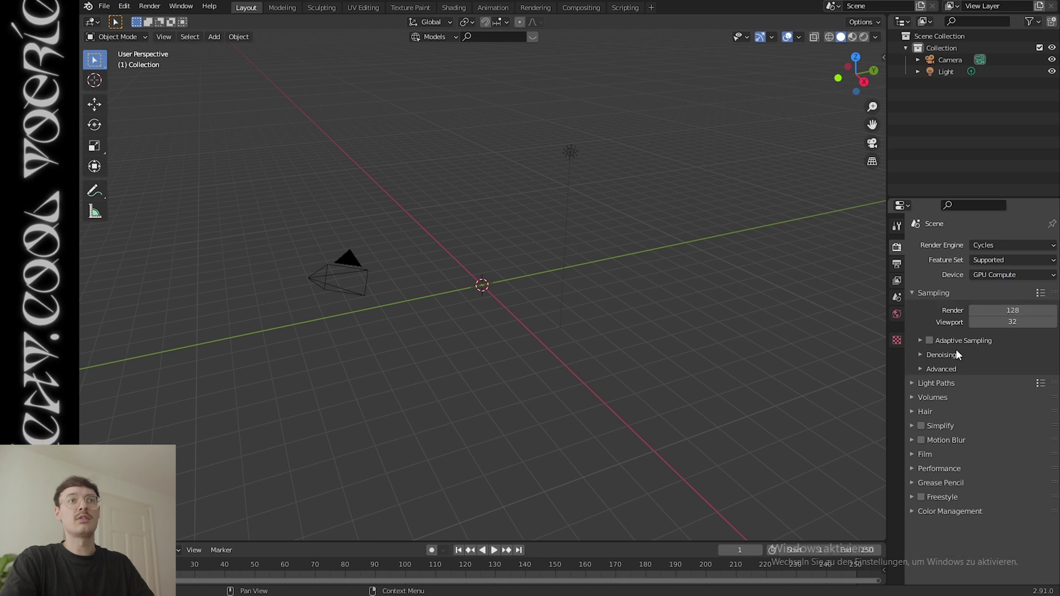
Turn on viewport denoising with OptiX and enable adaptive sampling.
click(921, 355)
click(972, 387)
click(1024, 386)
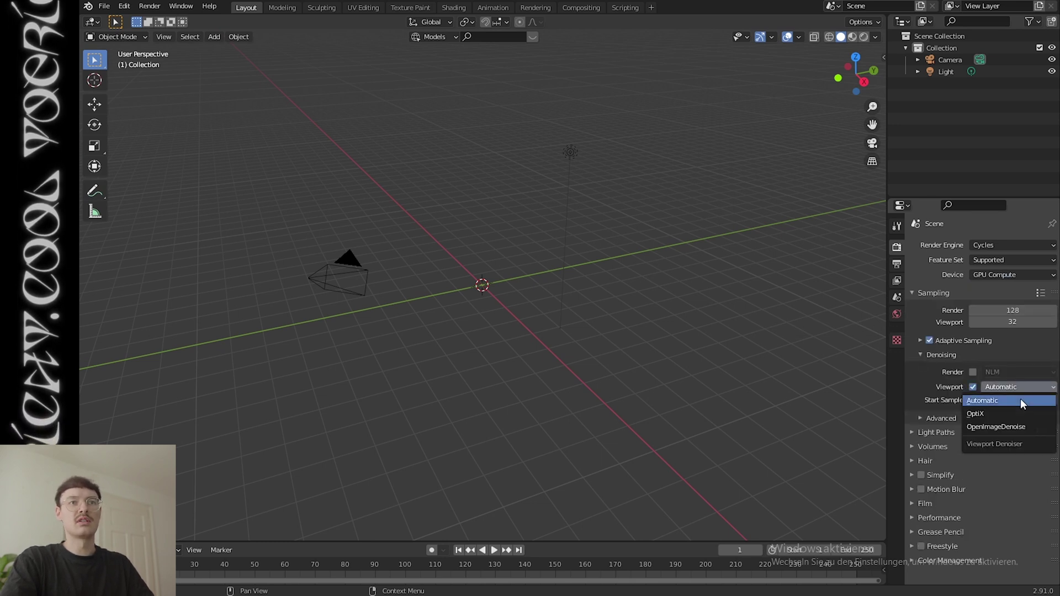
click(1008, 415)
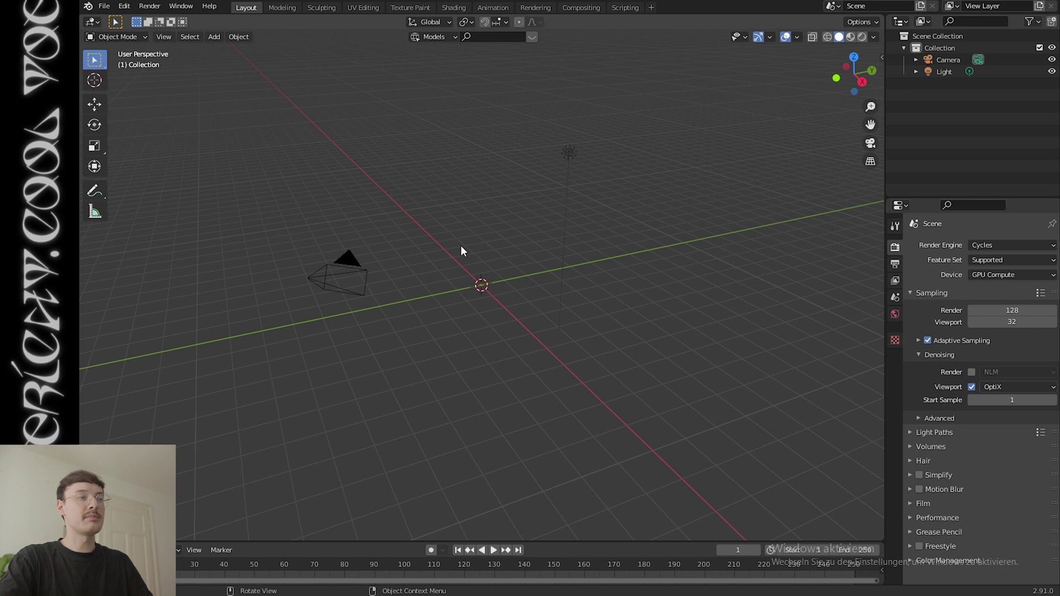
key(shift+a)
Add a Text object at the origin and frame it close up in Top view.
mouse_move(461, 245)
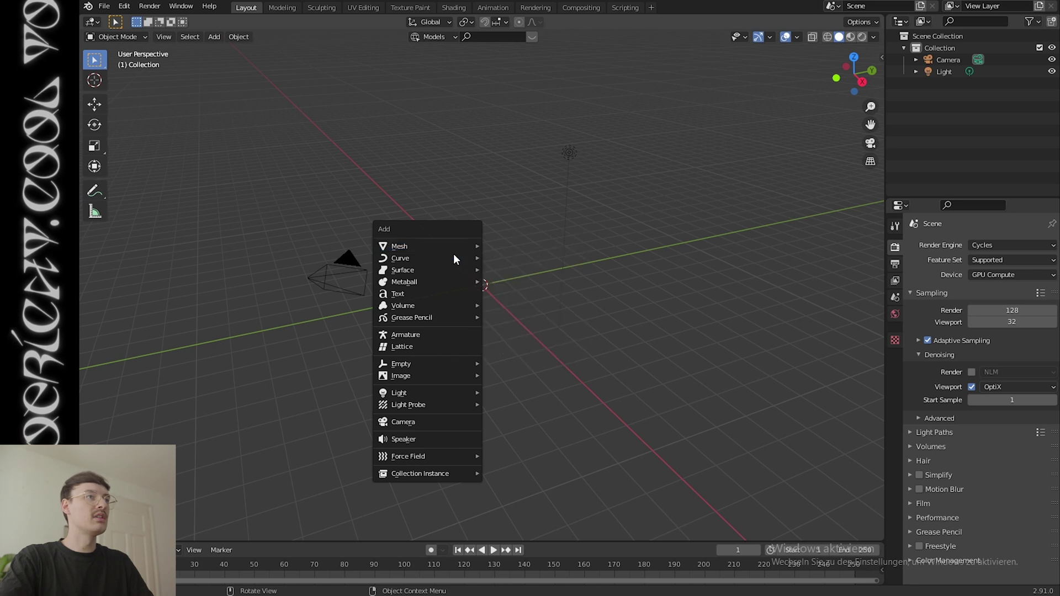
click(422, 292)
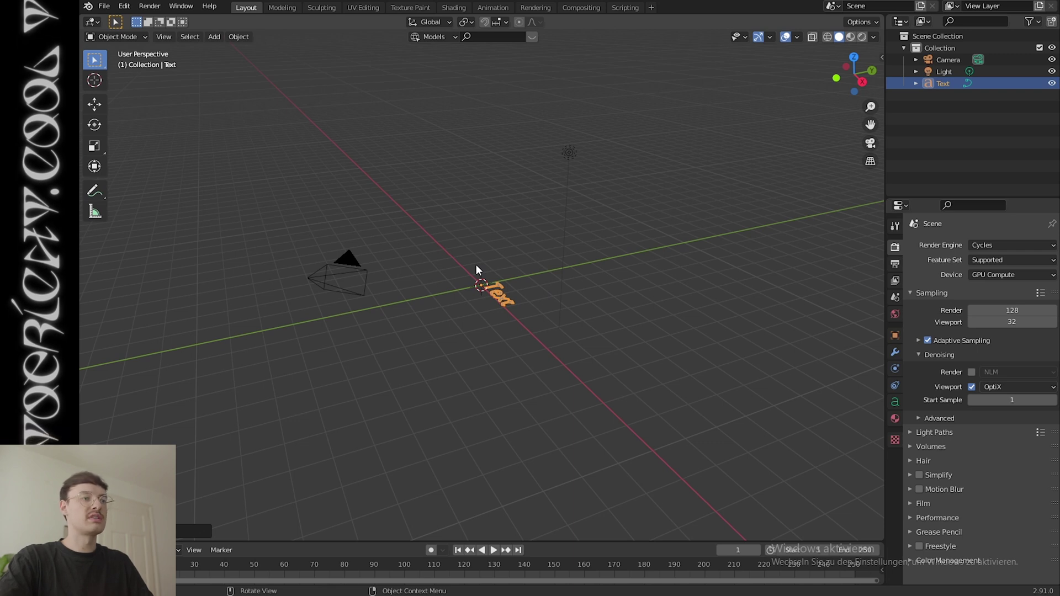
key(KP_7)
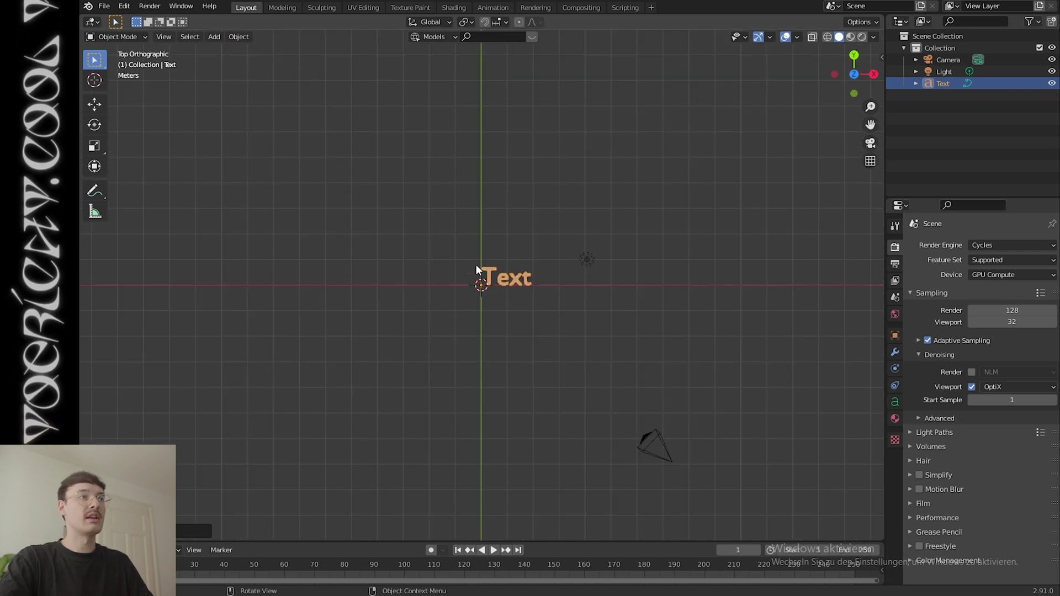
scroll(593, 310, up, 4)
scroll(635, 299, up, 4)
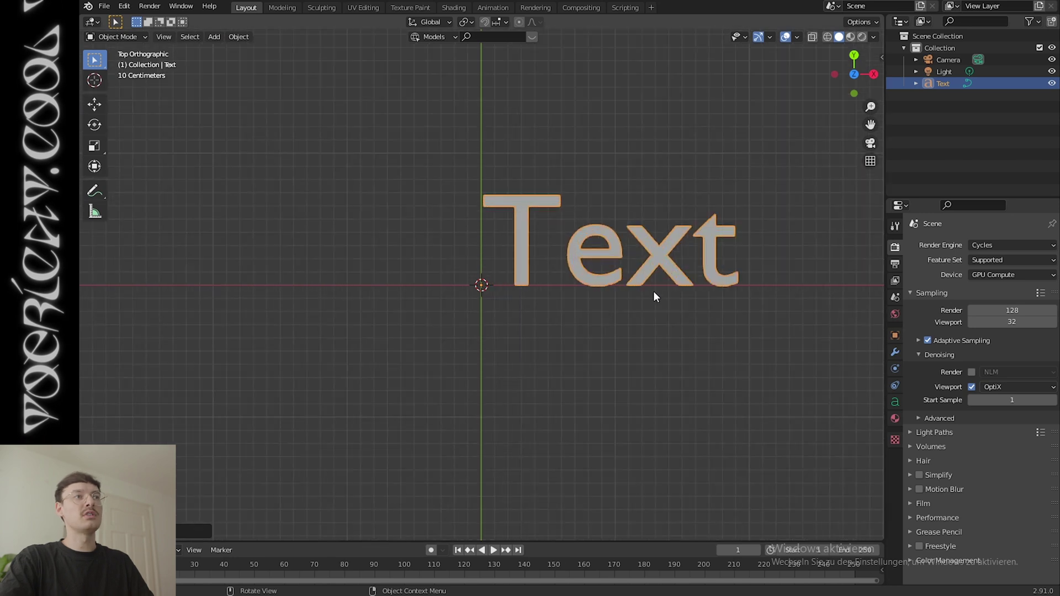
shift+middle_drag(654, 292, 473, 331)
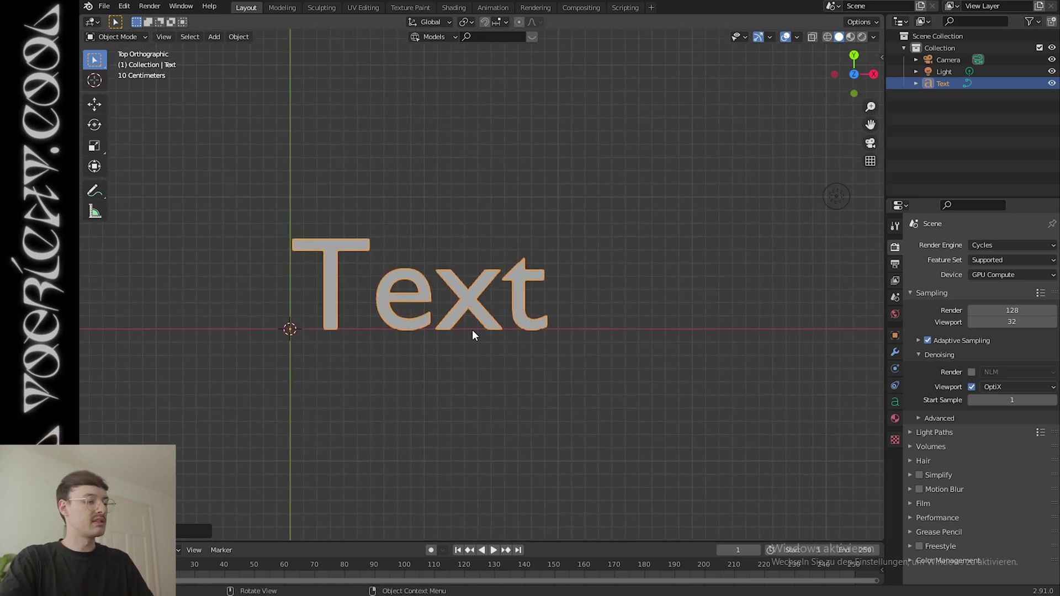
key(Tab)
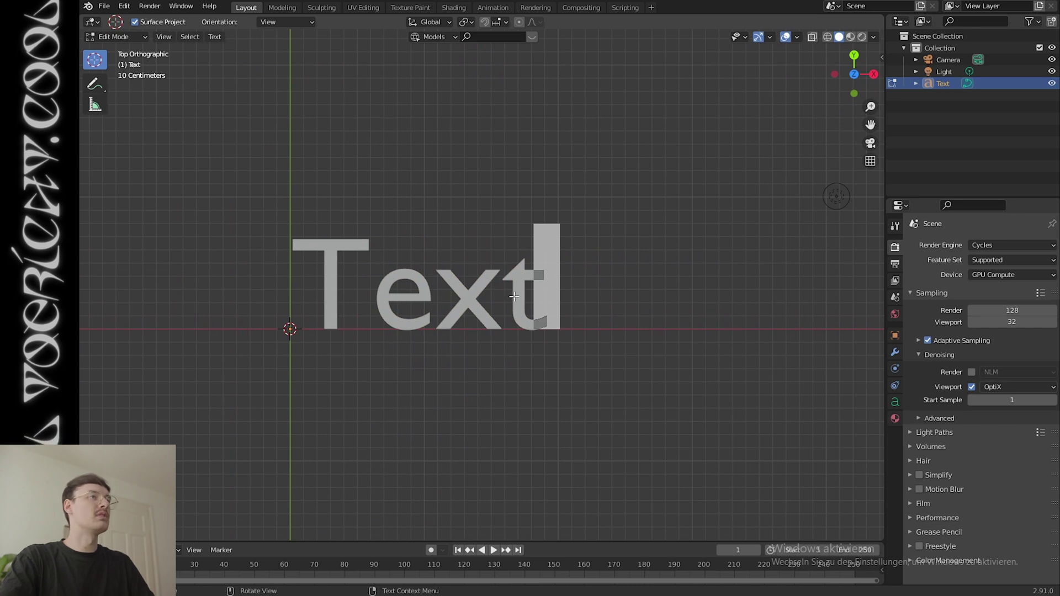
Replace the placeholder with 'FUCK' on line one and 'YOU' on line two.
key(ctrl+a)
scroll(536, 325, down, 3)
click(545, 321)
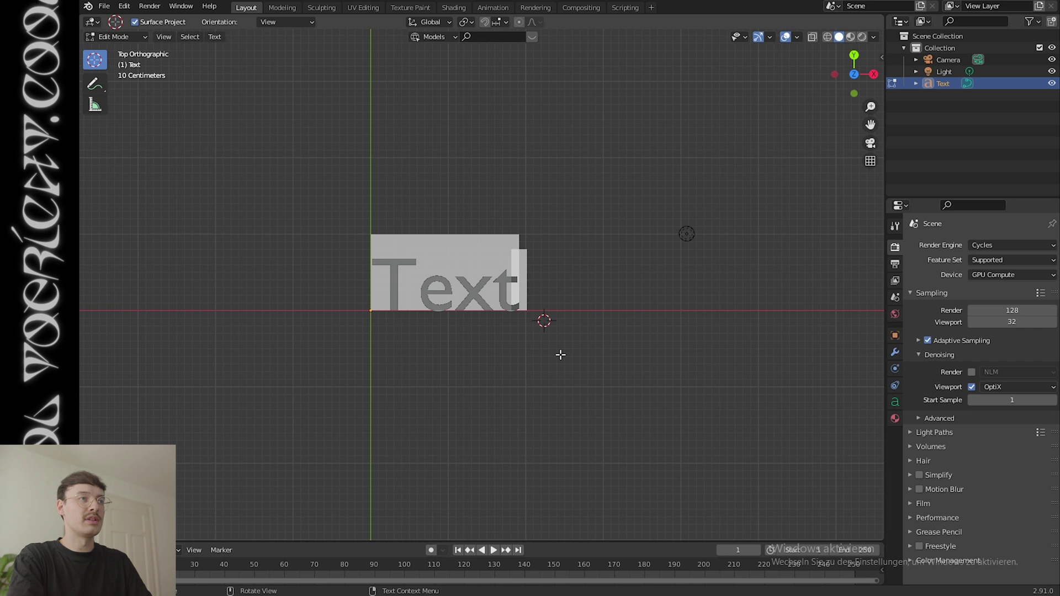
text(FUCK)
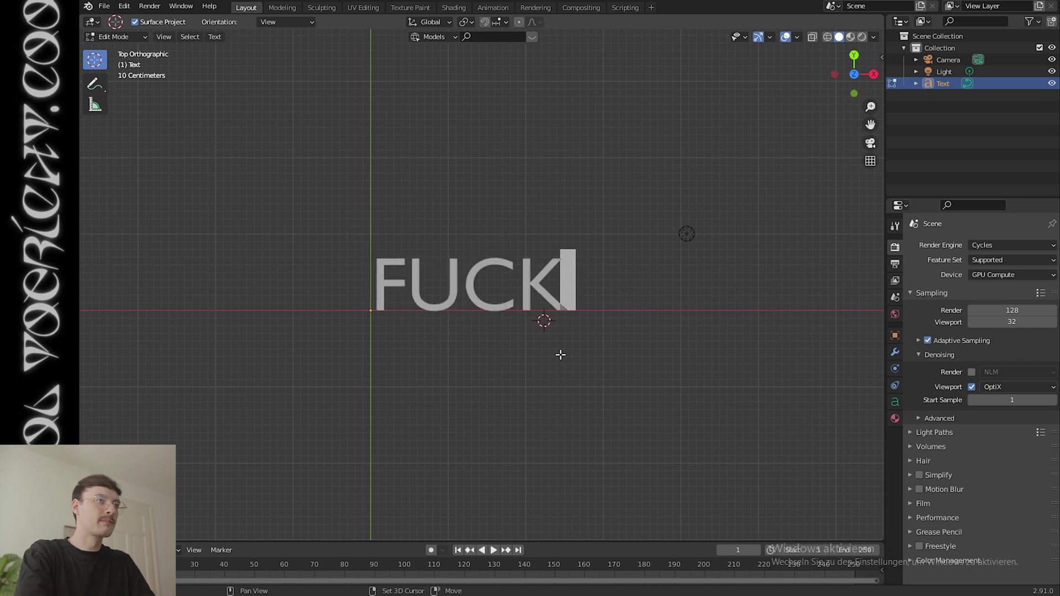
key(Return)
text(YOU)
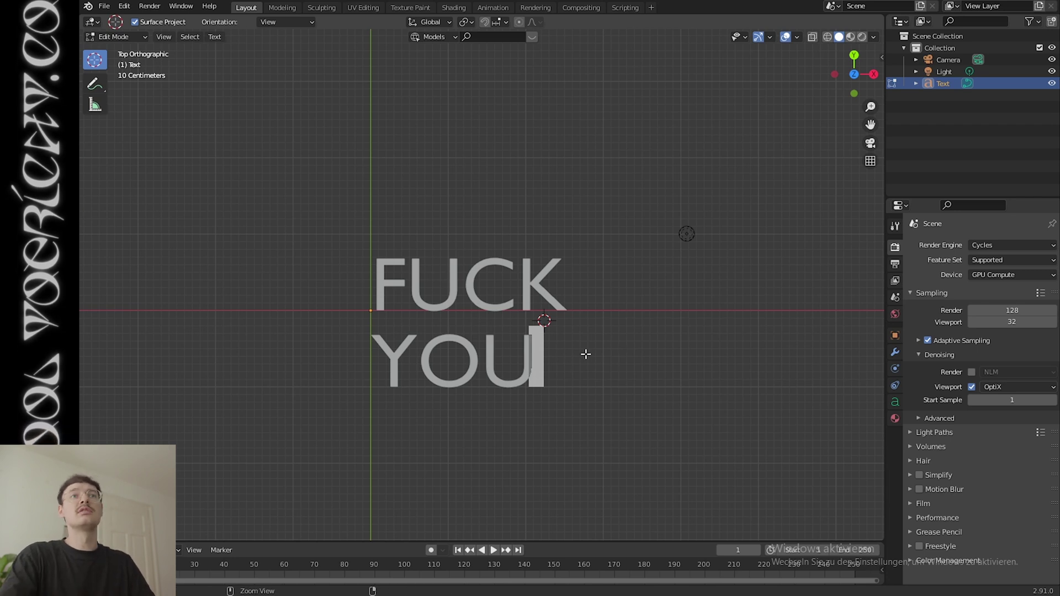
key(ctrl+a)
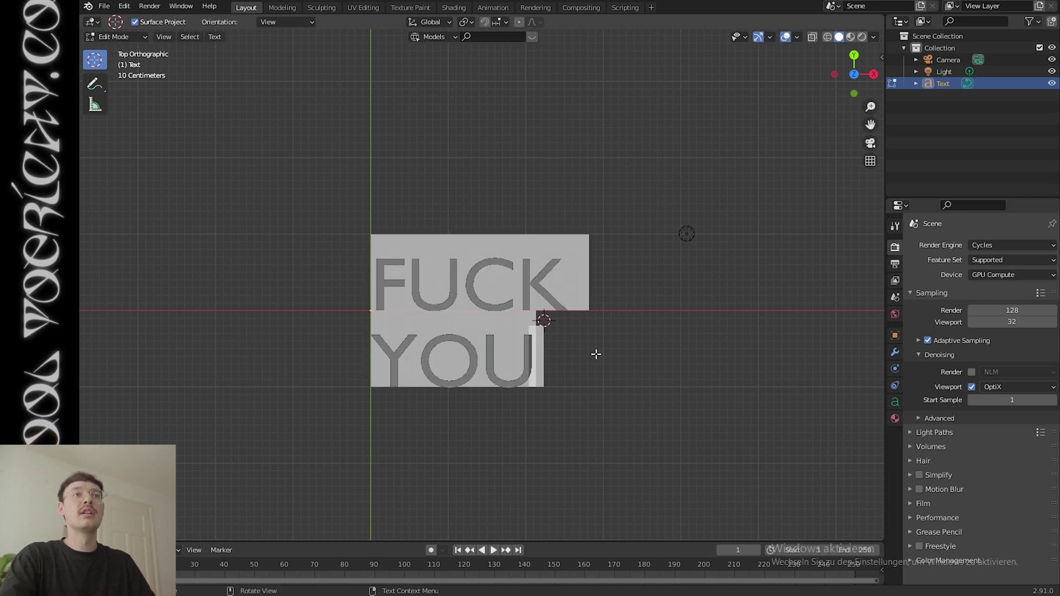
click(896, 403)
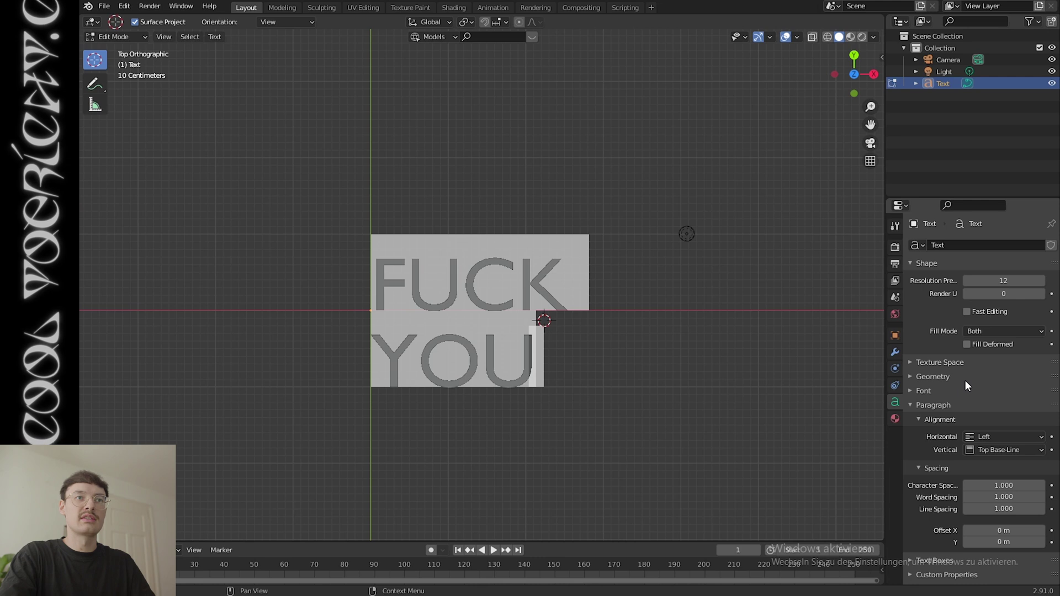
Load arial.ttf from C:\Windows\Fonts as the text's Regular font.
click(917, 390)
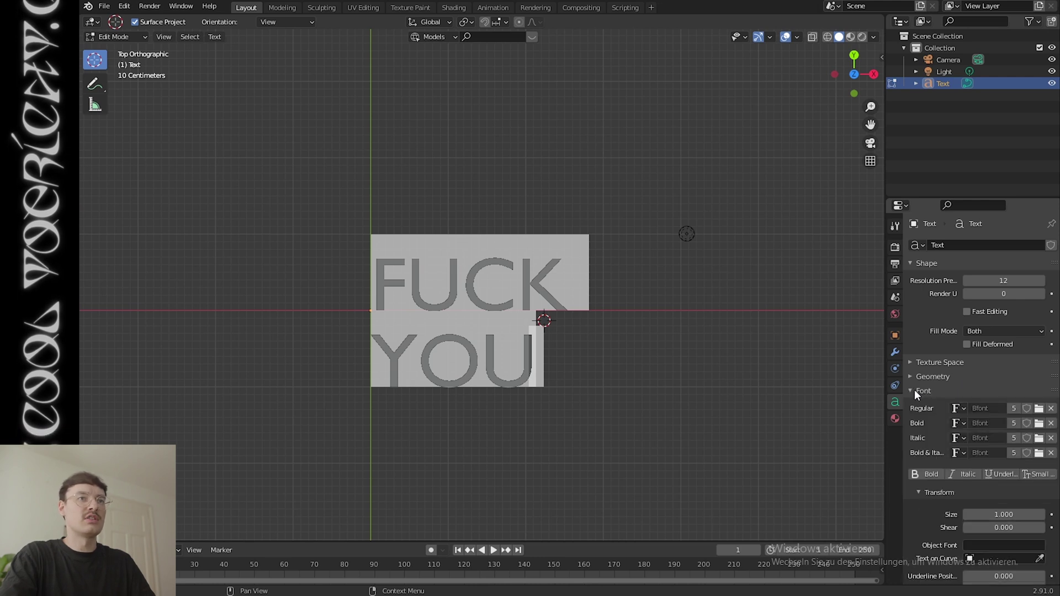
click(1039, 409)
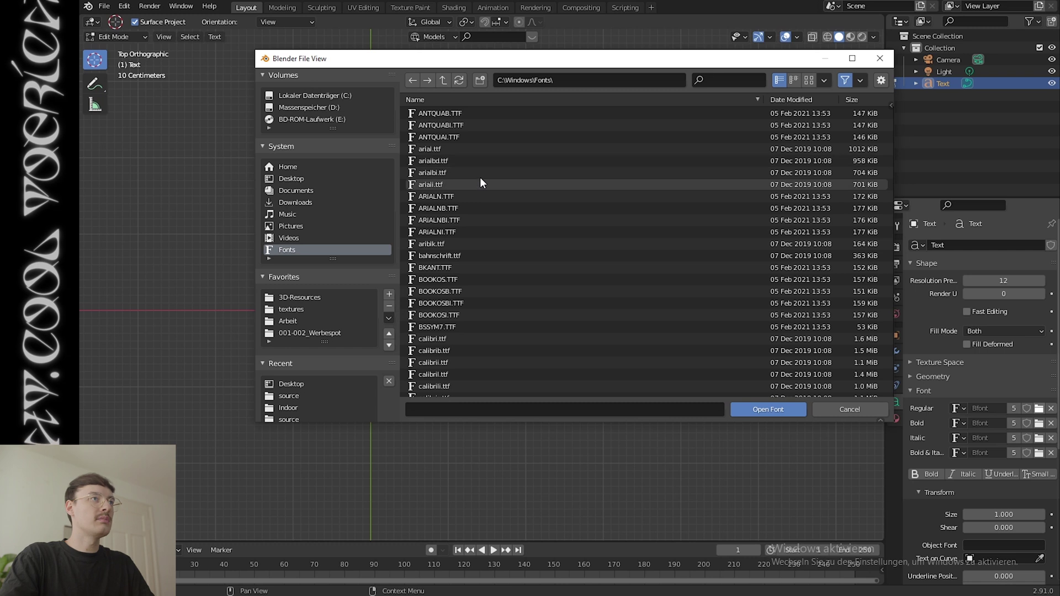
click(478, 150)
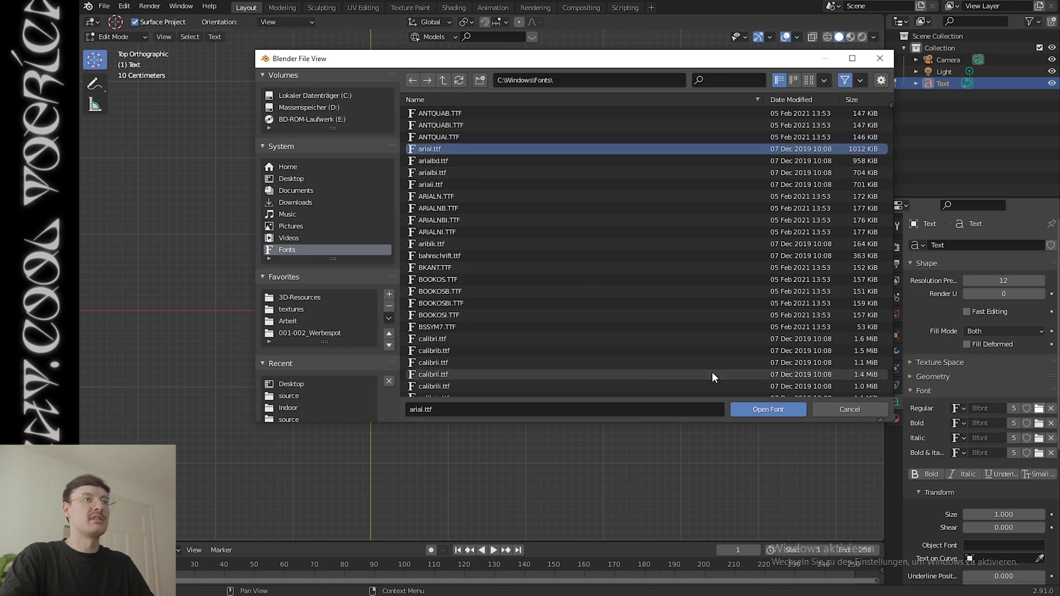
click(776, 409)
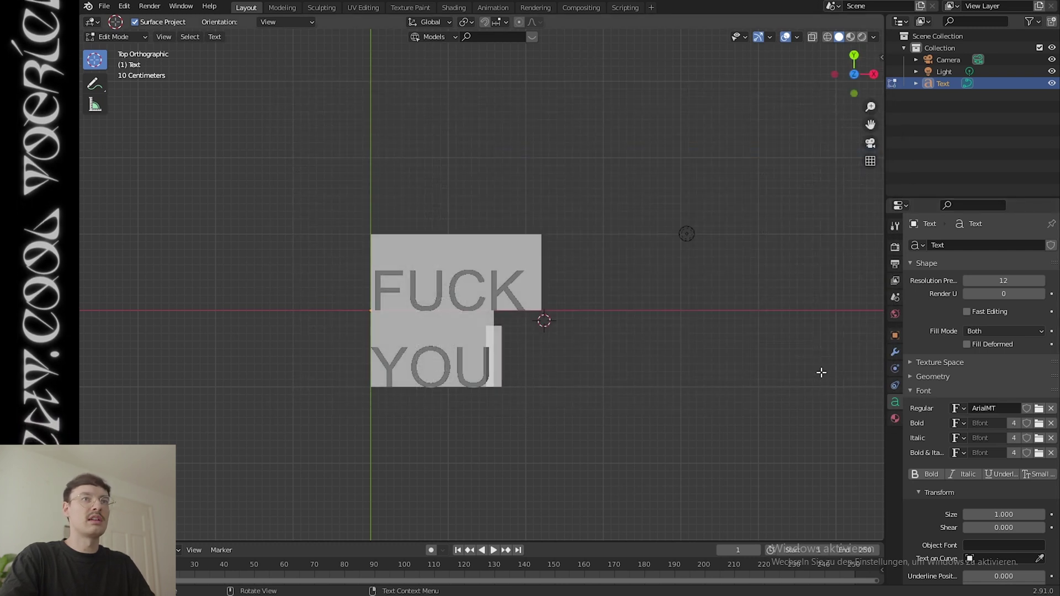
scroll(928, 432, down, 8)
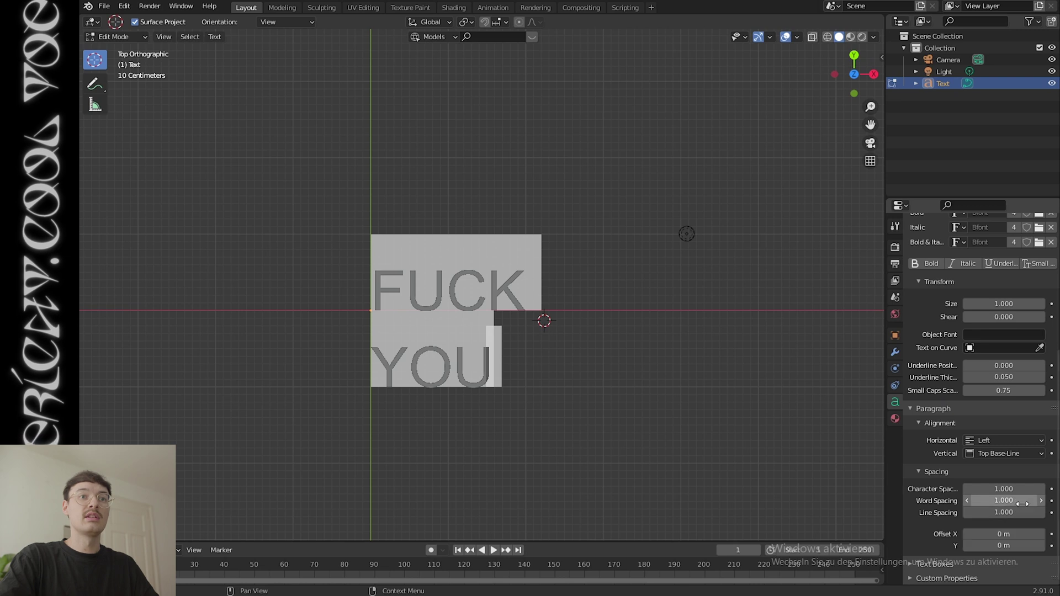
Raise Character Spacing from 1.000 to 1.300.
mouse_move(1004, 488)
mouse_down()
mouse_move(1038, 488)
mouse_move(1016, 489)
mouse_up()
scroll(996, 442, up, 5)
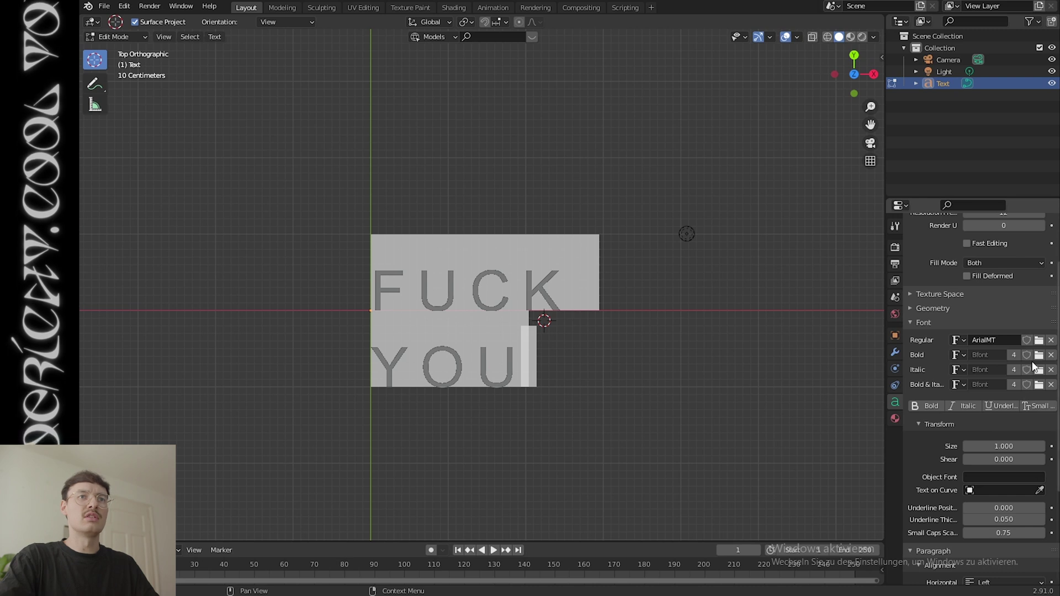
Swap the Regular font to Arial Bold (arialbd.ttf).
click(1040, 341)
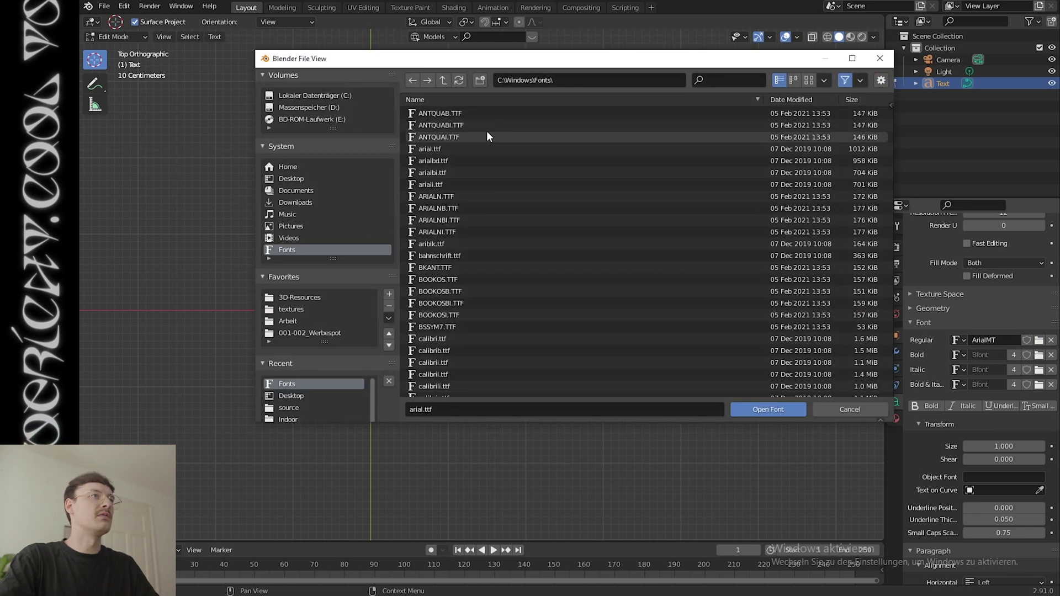
click(473, 170)
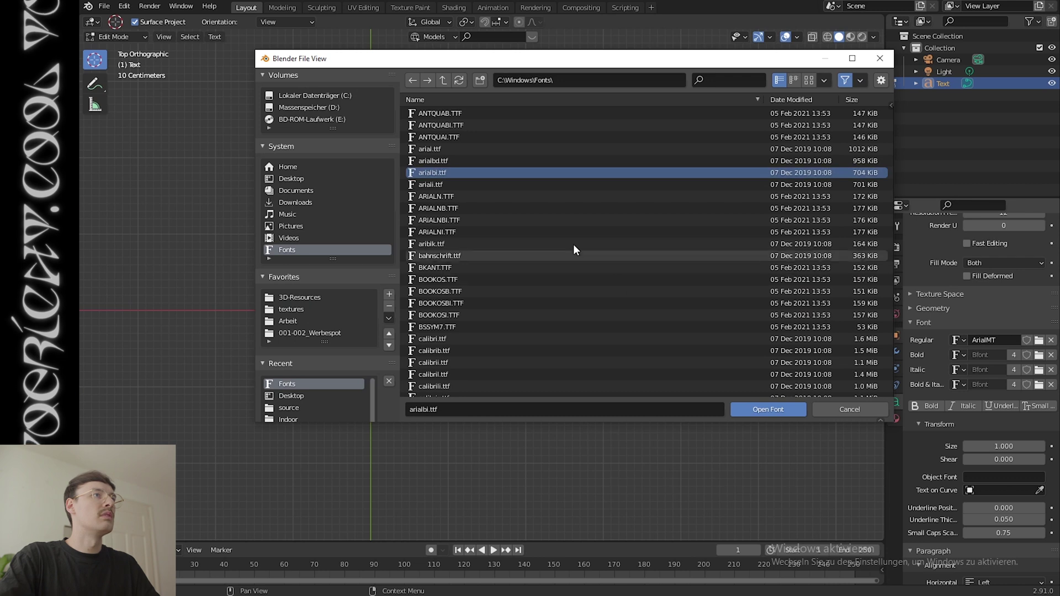
click(773, 412)
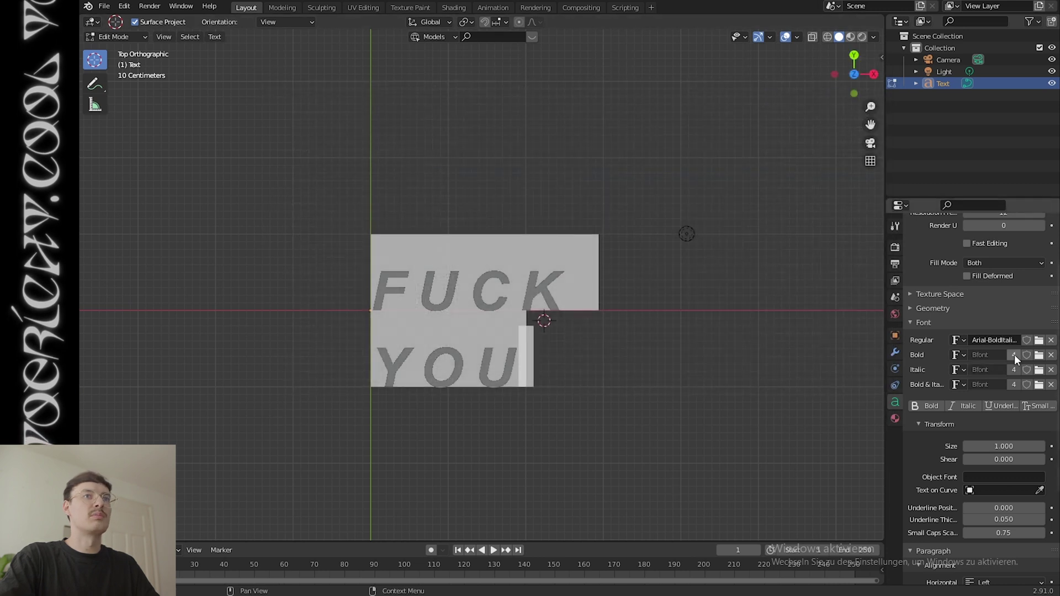
click(1039, 341)
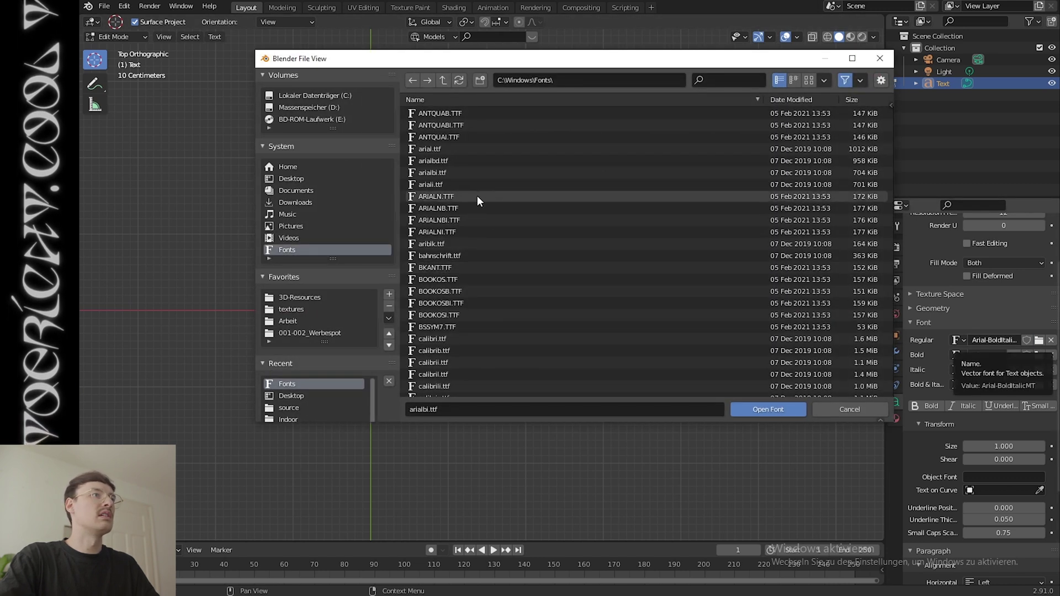
click(458, 160)
click(742, 410)
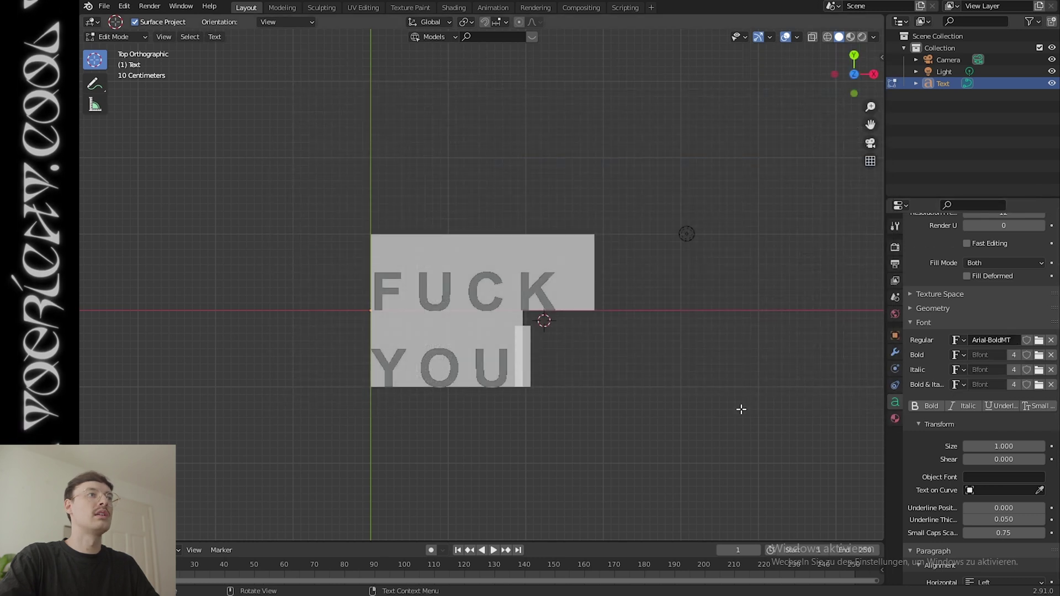
Set Line Spacing to 0.9 and centre both lines horizontally, leaving Edit Mode.
scroll(989, 489, down, 5)
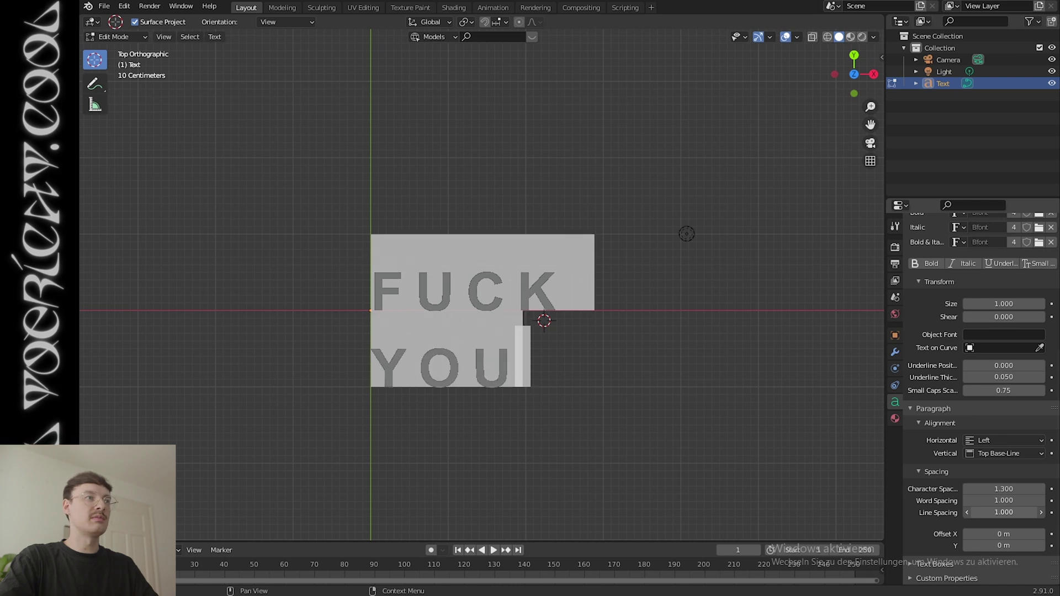
drag(1004, 513, 983, 512)
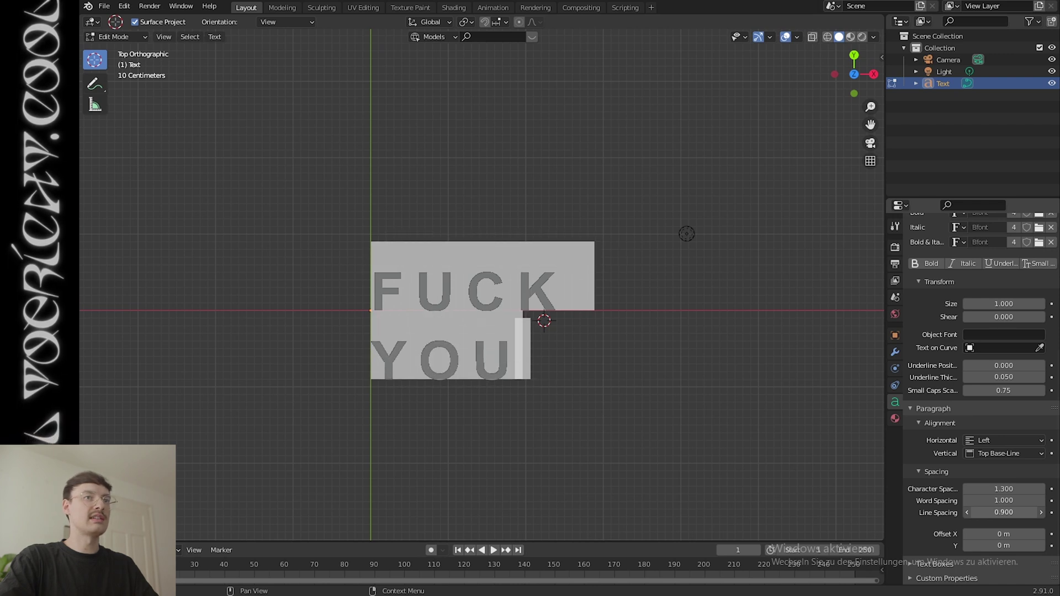
click(992, 442)
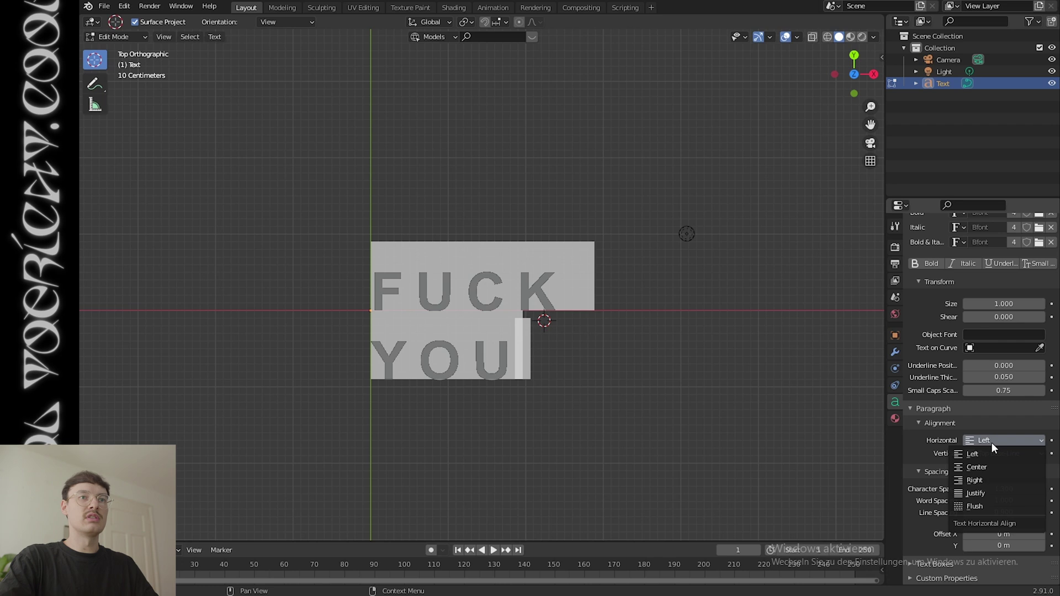
click(993, 467)
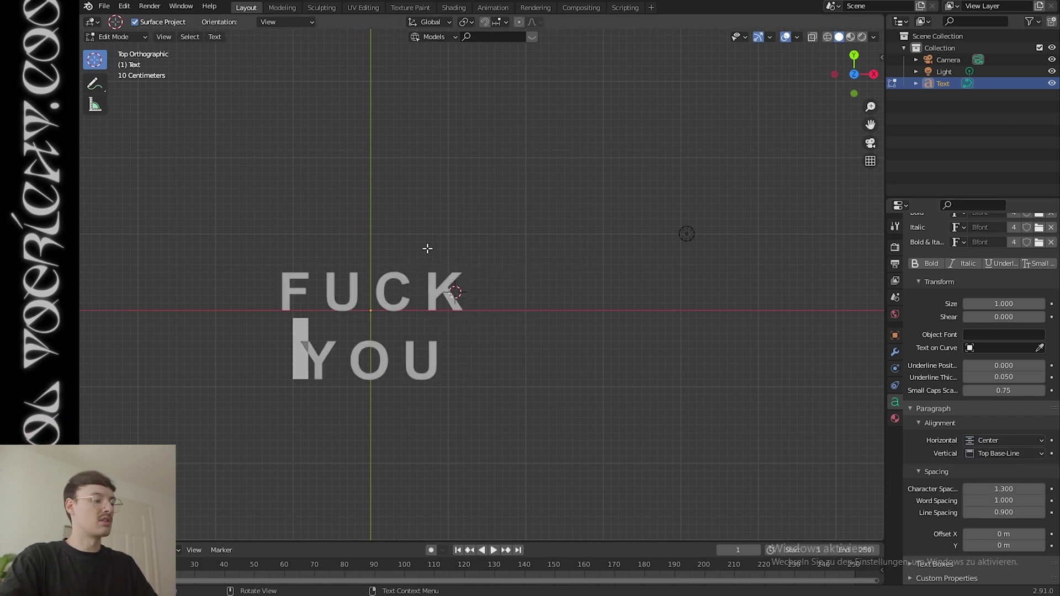
key(Tab)
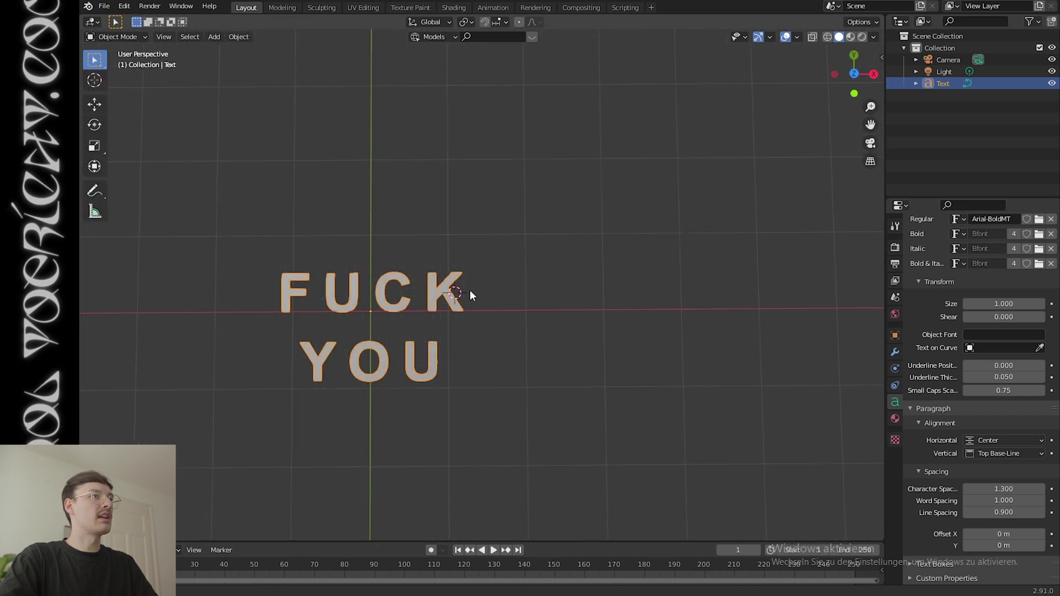
Give the text a Geometry Extrude depth of 0.09 m.
middle_drag(469, 290, 552, 215)
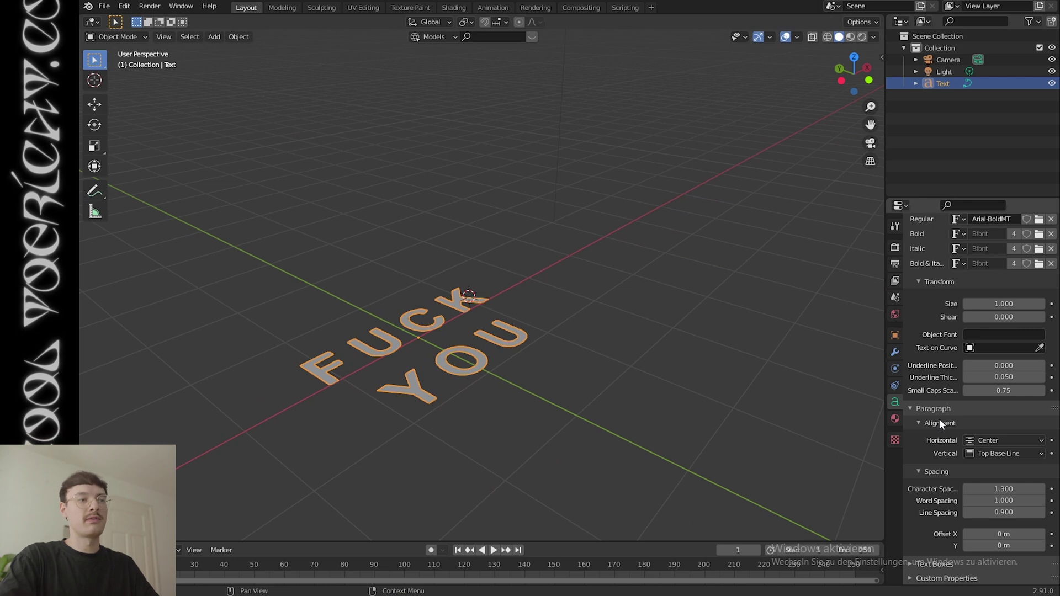
scroll(939, 418, up, 5)
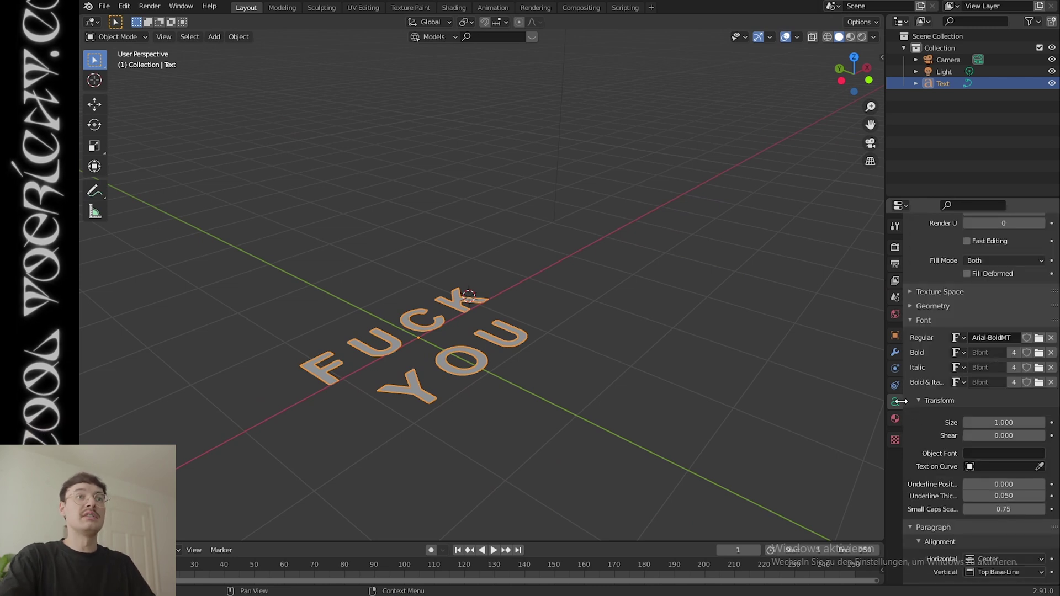
scroll(910, 388, up, 3)
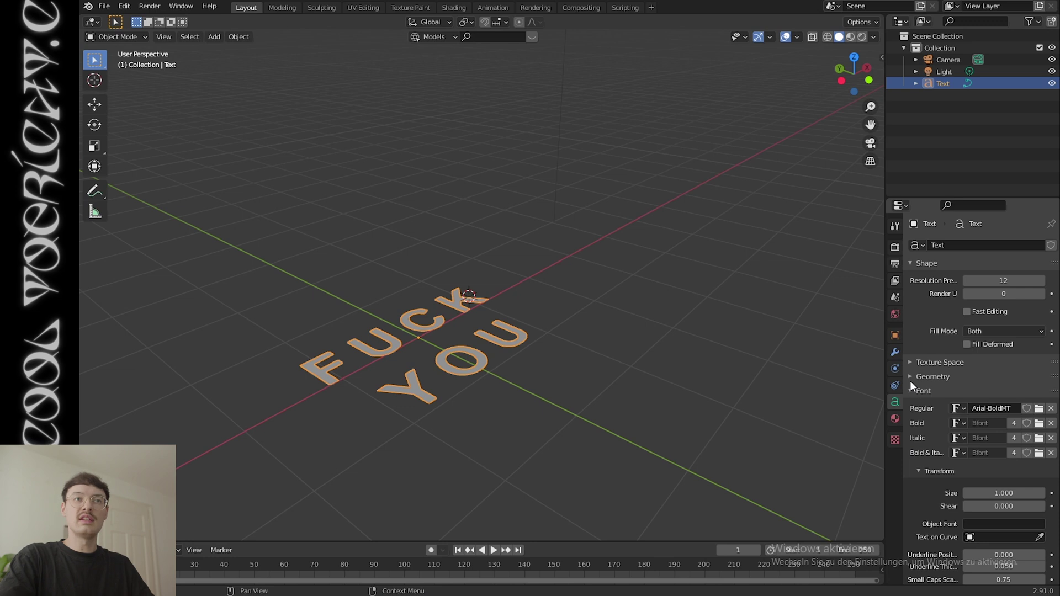
click(911, 377)
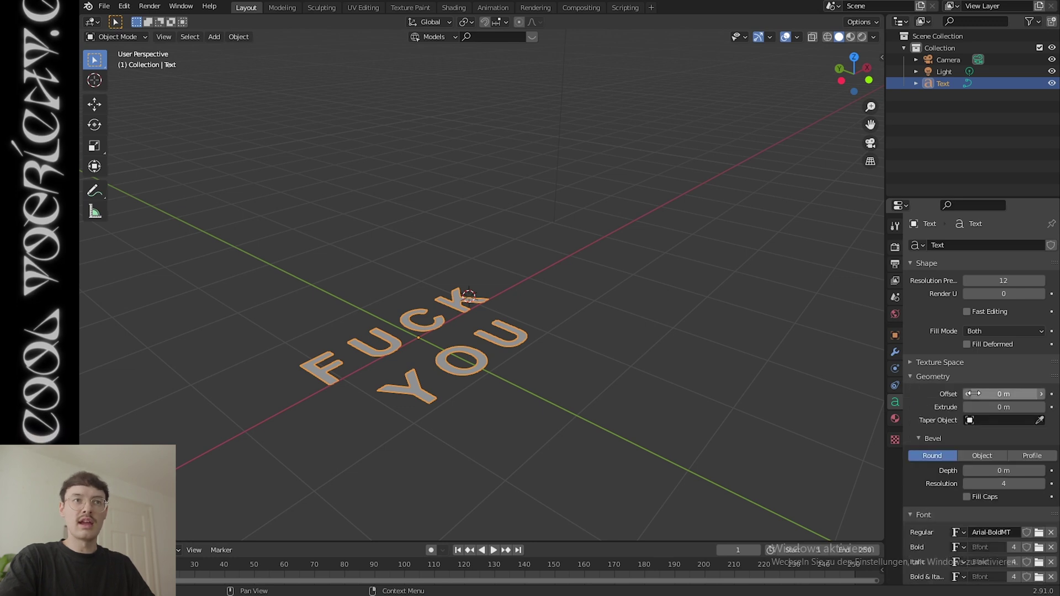
mouse_move(987, 404)
mouse_down()
mouse_move(1019, 404)
mouse_move(989, 407)
mouse_up()
middle_drag(840, 371, 729, 385)
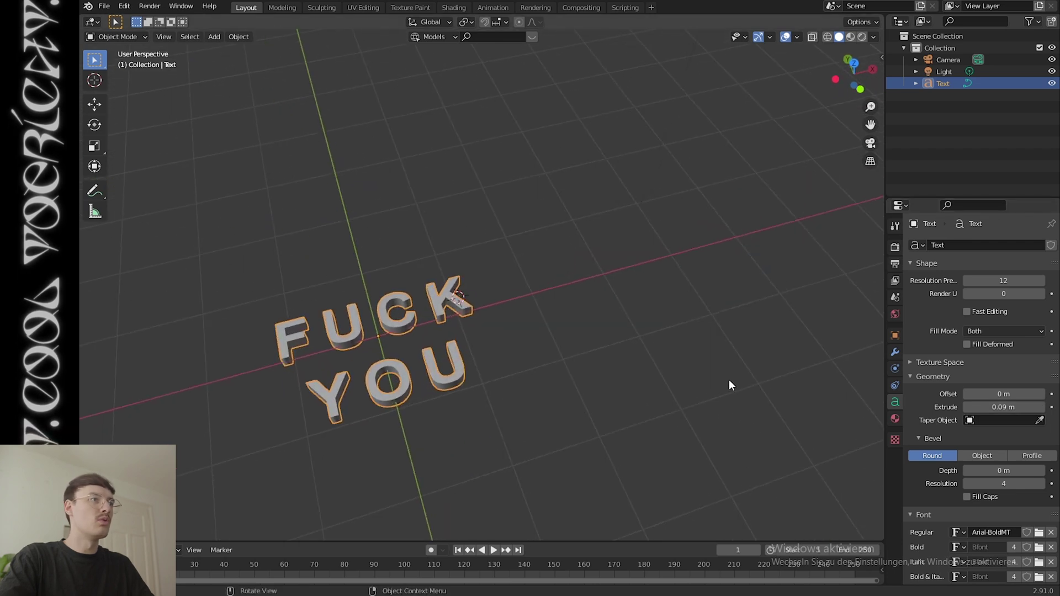
Convert the extruded text object into a mesh.
shift+middle_drag(528, 406, 637, 363)
scroll(610, 324, up, 2)
middle_drag(610, 324, 655, 330)
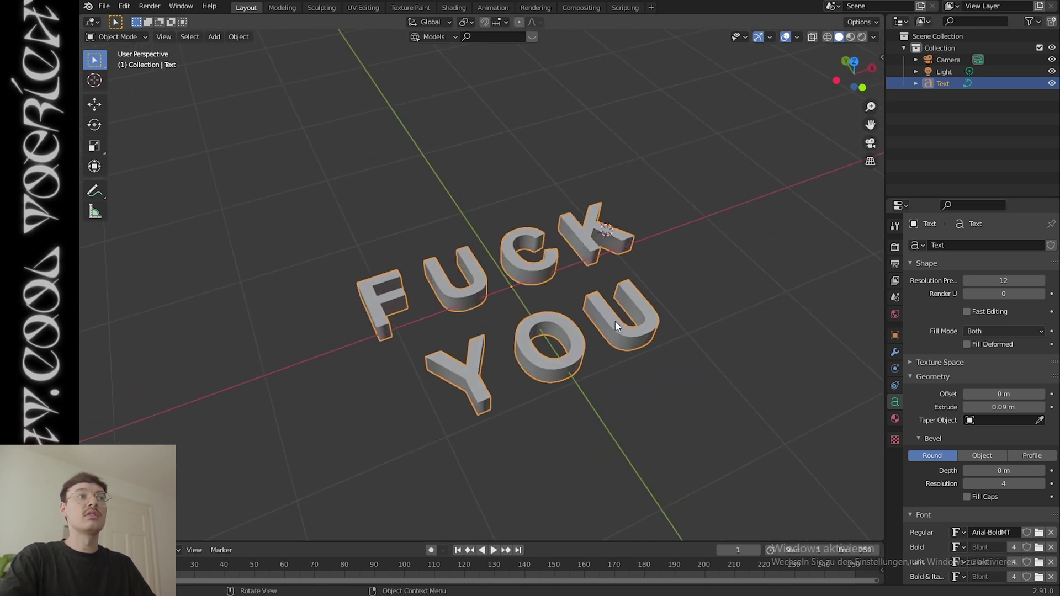
right_click(540, 268)
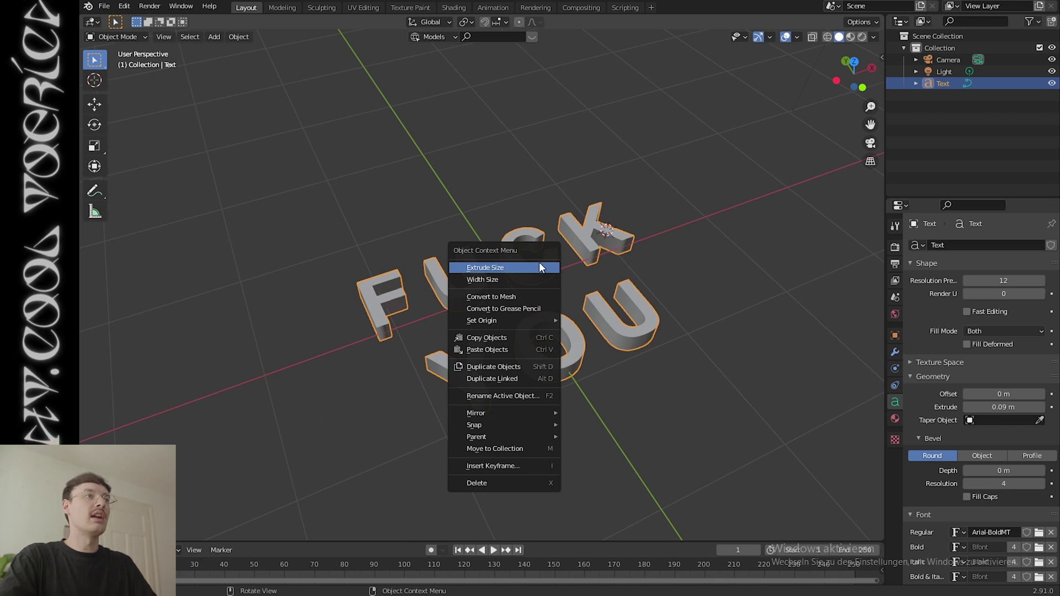
click(539, 297)
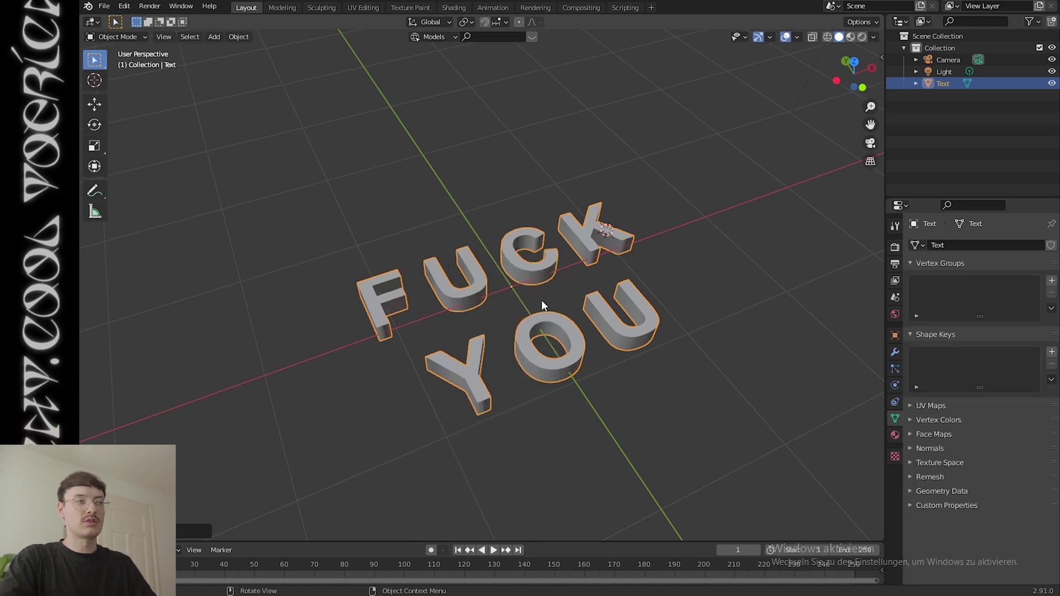
middle_drag(542, 300, 675, 270)
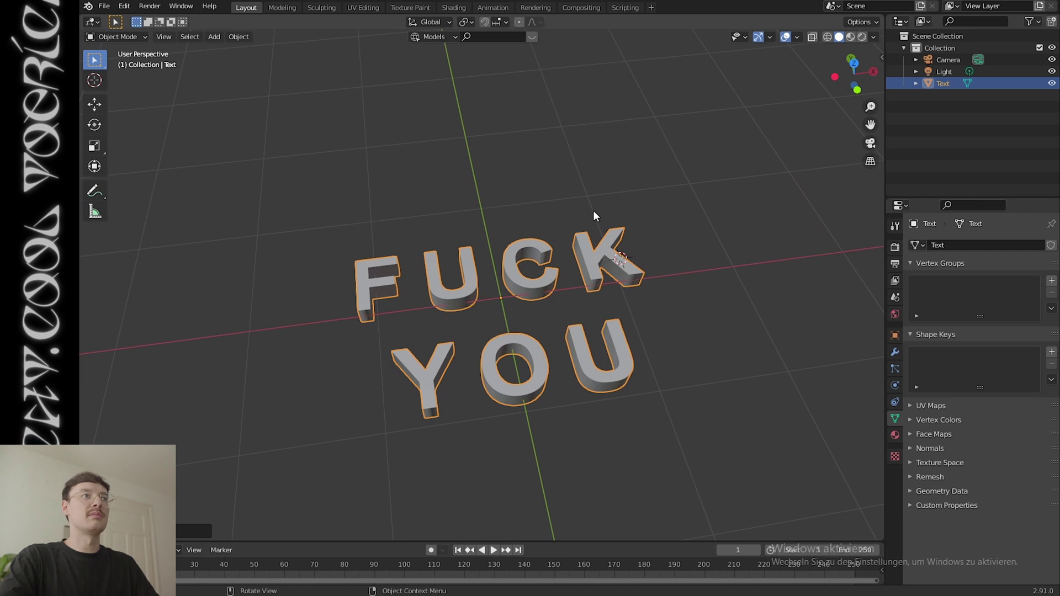
Insert a Volume > Empty object beside the letters and show its modifiers.
key(shift+a)
mouse_move(532, 217)
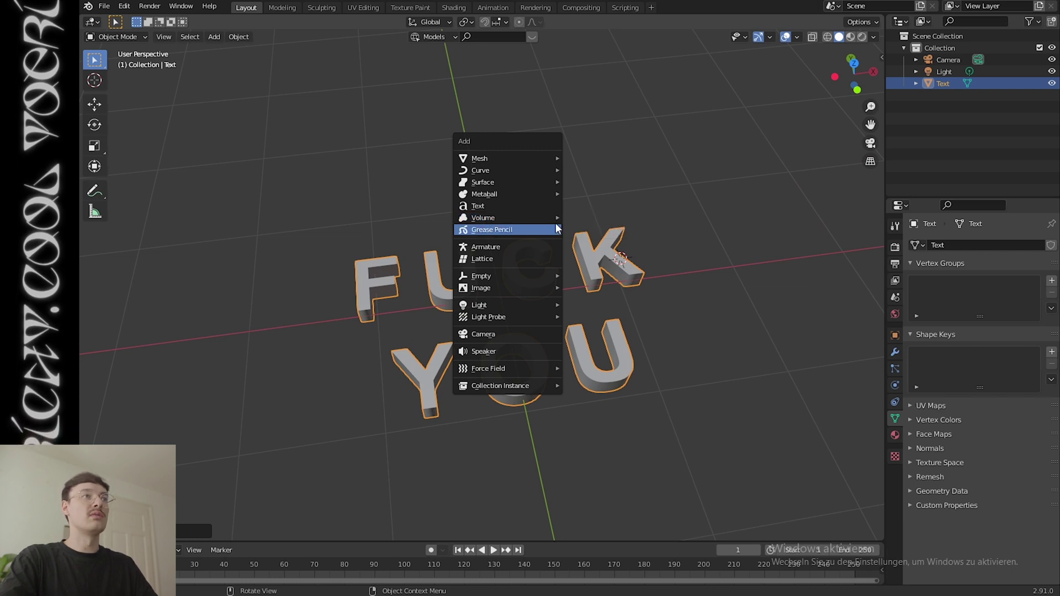
click(593, 226)
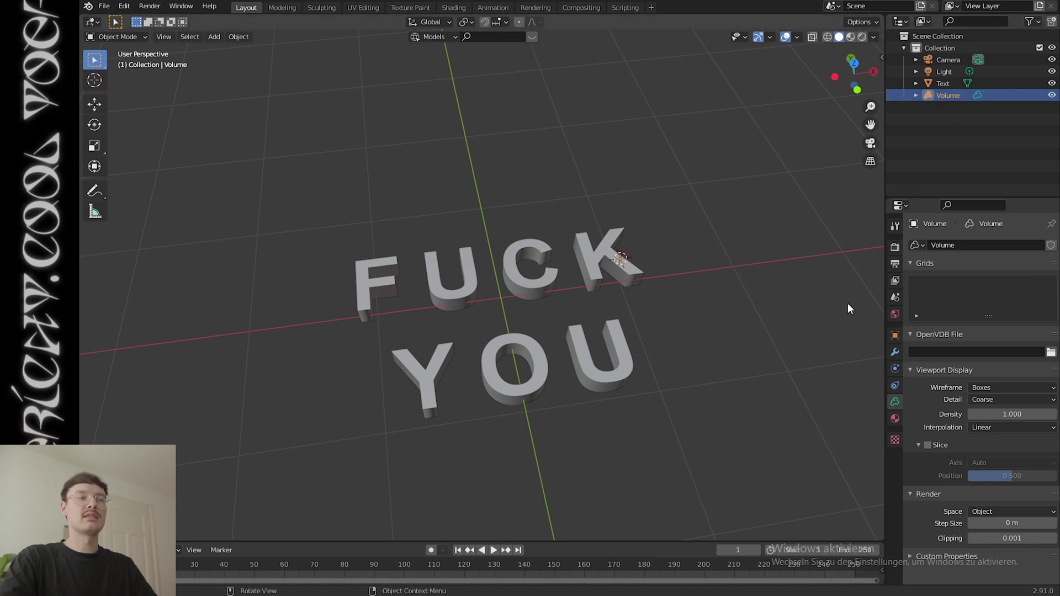
click(893, 352)
Add a Mesh to Volume modifier to the Volume with Text as its source object.
click(941, 243)
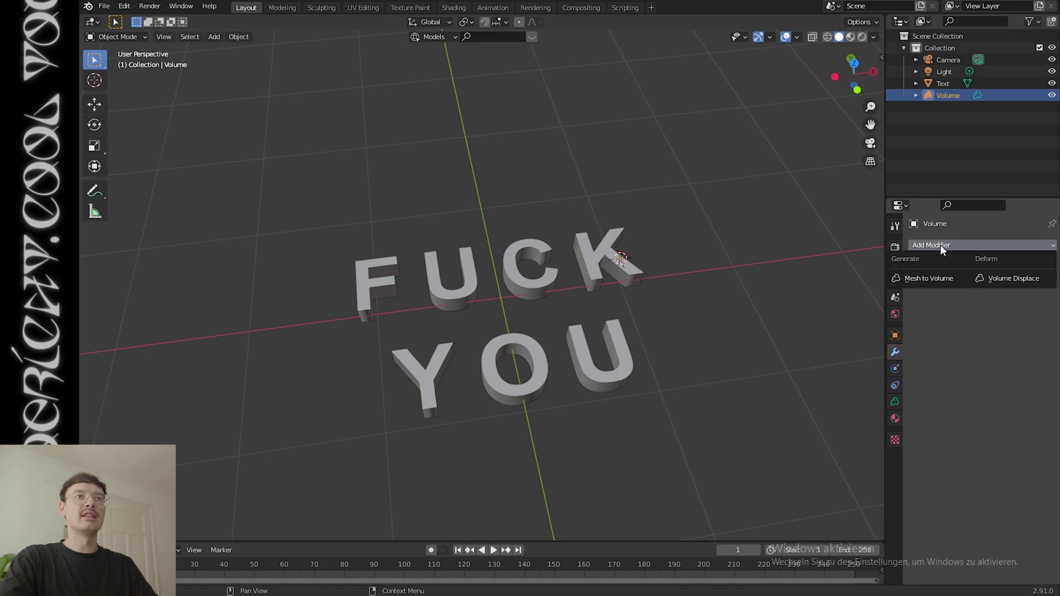
click(943, 277)
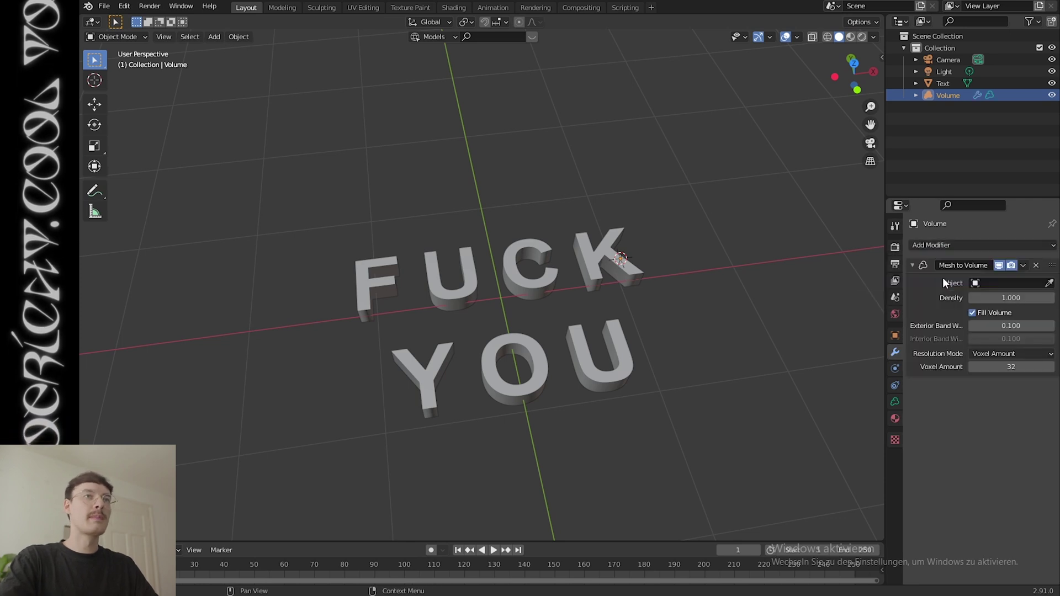
click(977, 283)
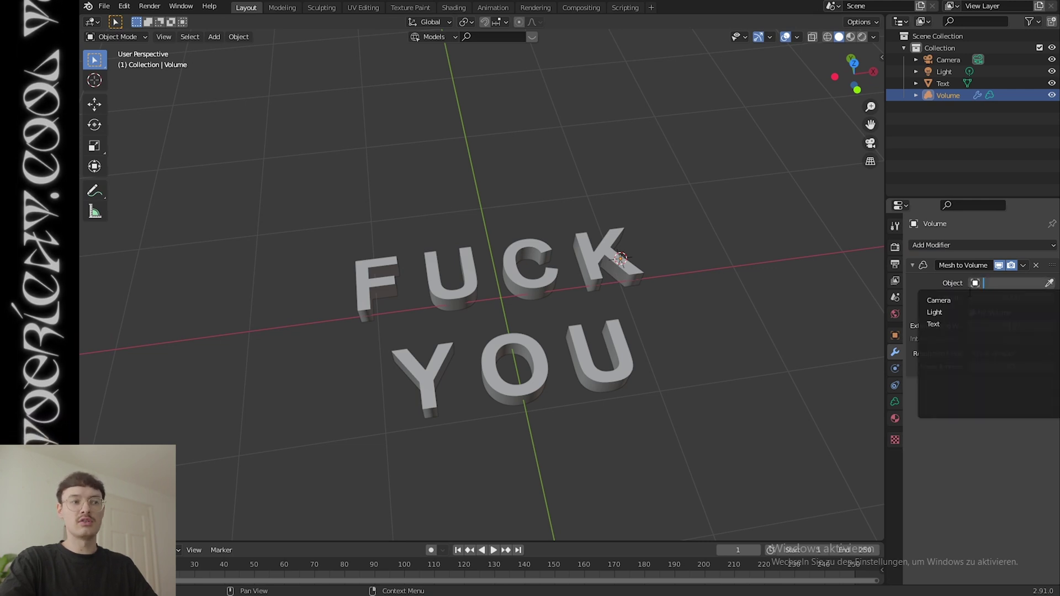
click(935, 324)
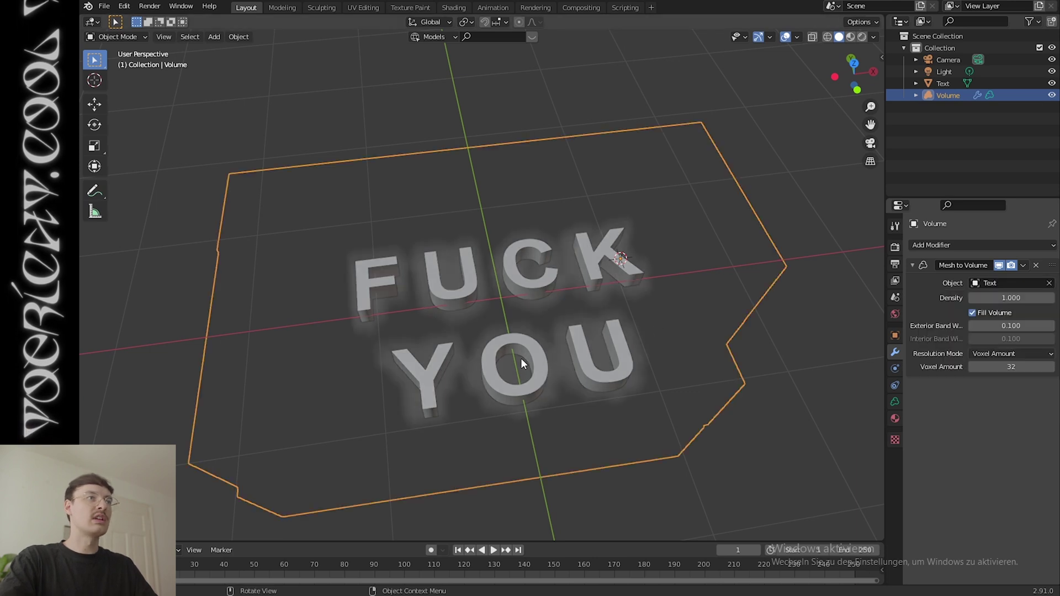
middle_drag(559, 364, 433, 258)
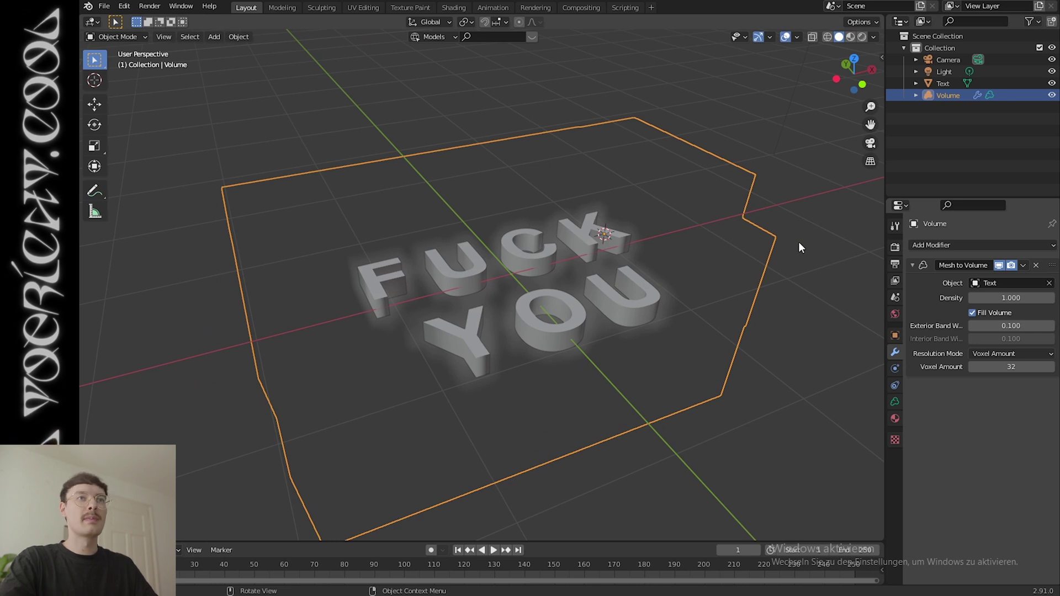
middle_drag(801, 247, 713, 277)
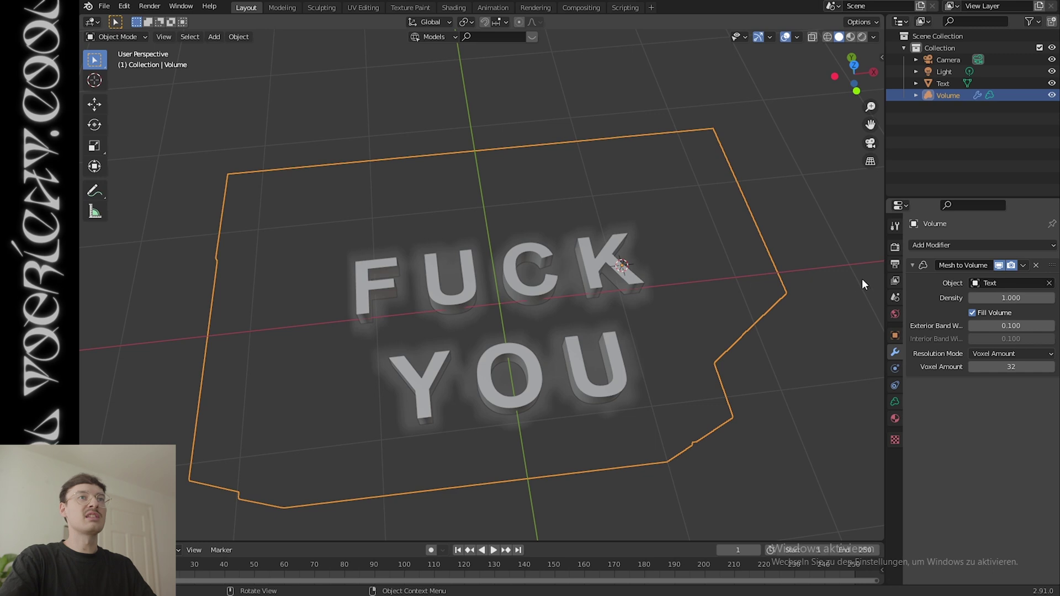
click(982, 243)
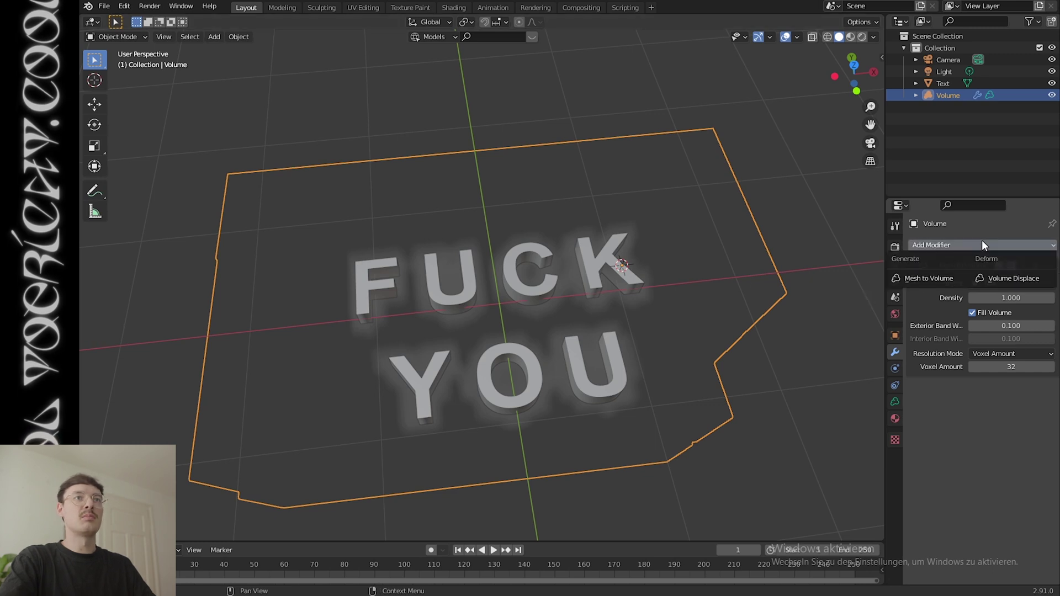
Hide the Text object, then stack a Volume Displace modifier after Mesh to Volume.
click(1002, 277)
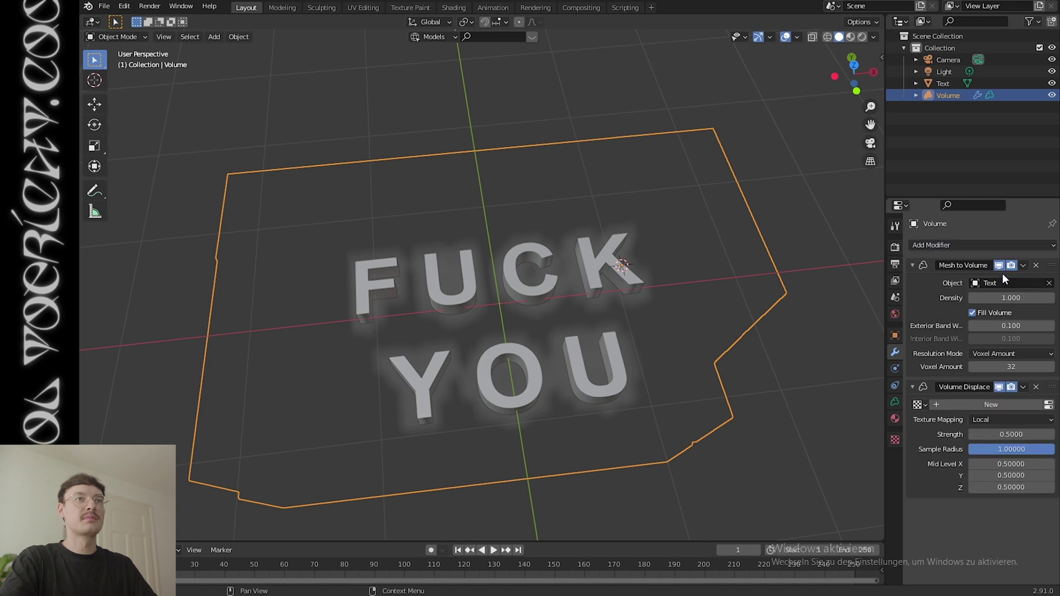
key(ctrl+z)
click(1052, 82)
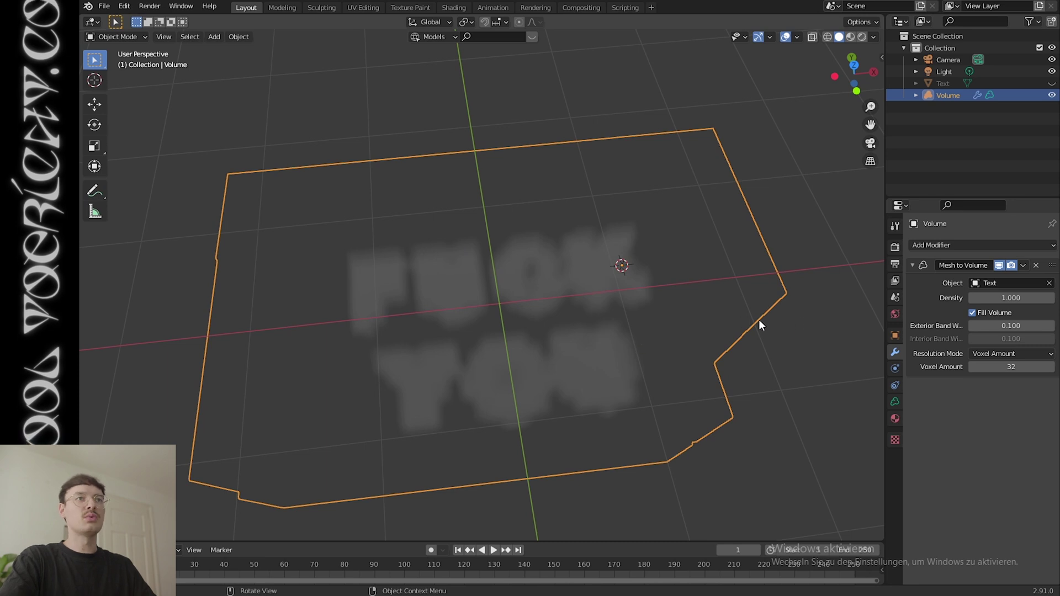
click(995, 243)
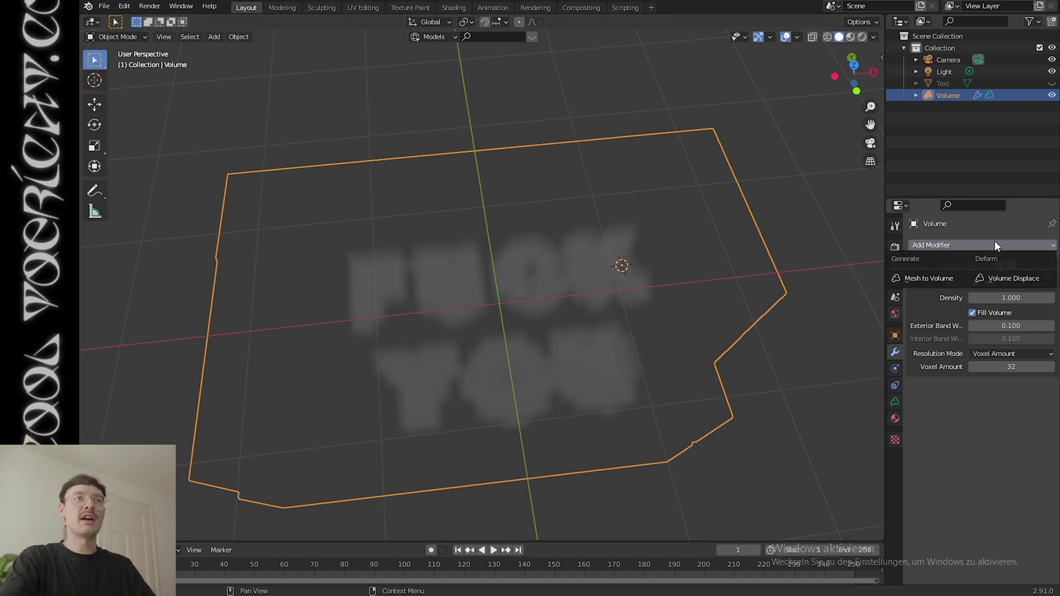
click(1000, 276)
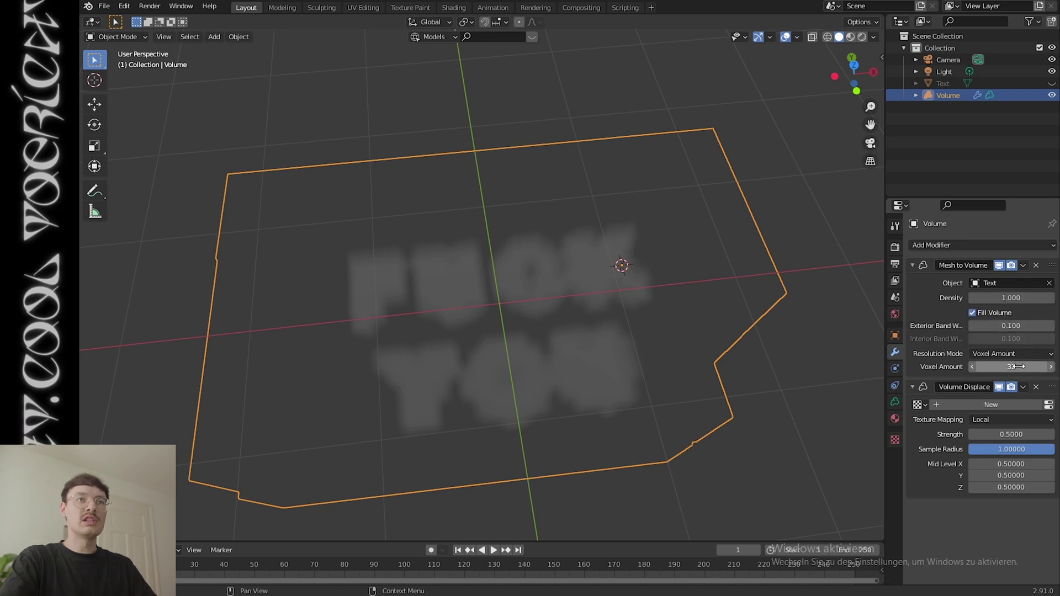
Raise the Mesh to Volume voxel amount to 124 for finer volume detail.
middle_drag(862, 353, 695, 346)
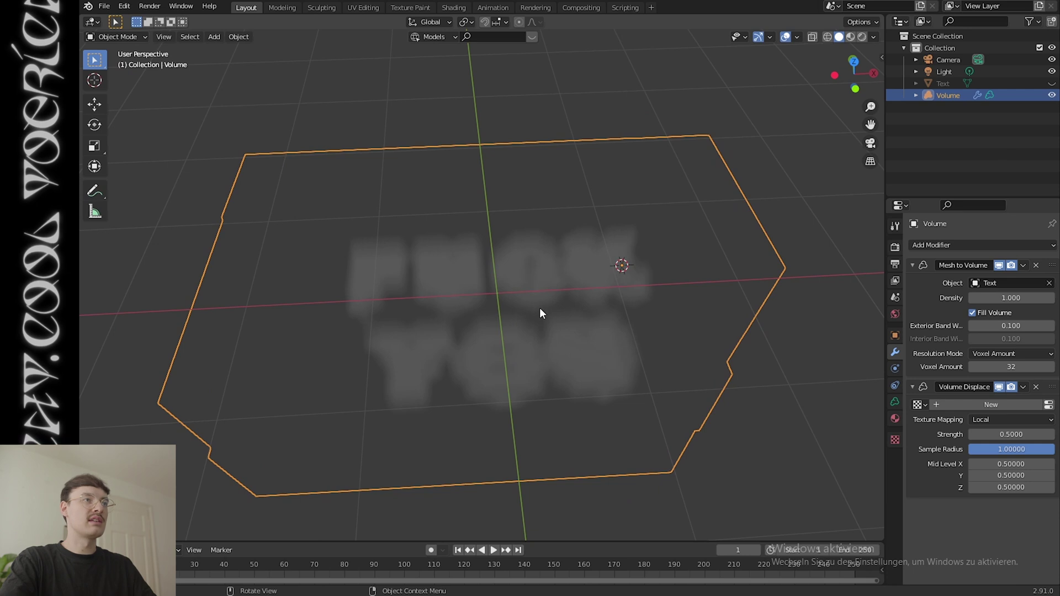
middle_drag(539, 307, 623, 340)
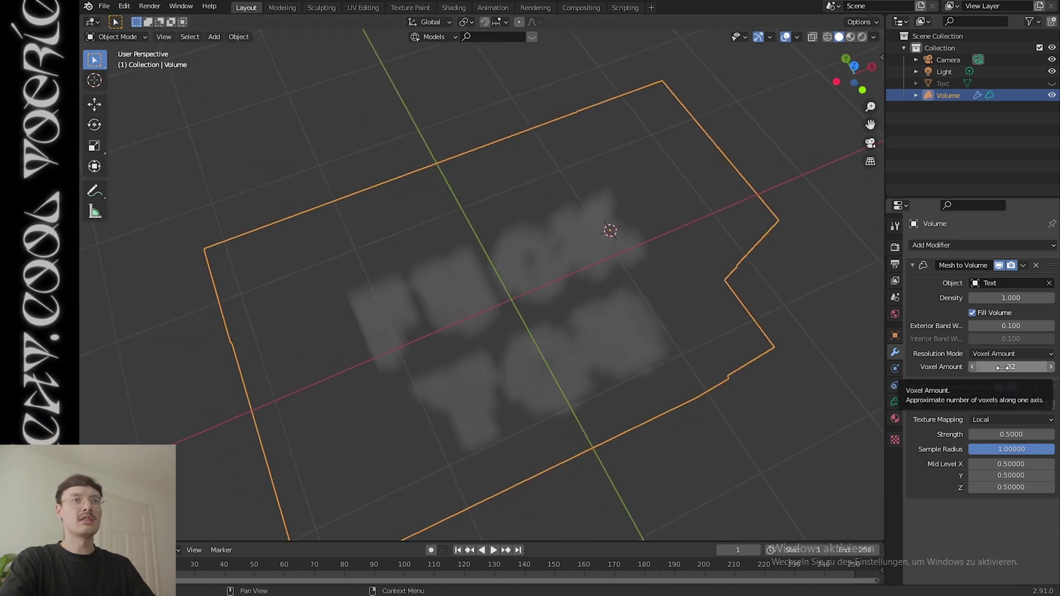
mouse_move(1004, 367)
mouse_down()
mouse_move(1059, 368)
mouse_move(1002, 369)
mouse_up()
middle_drag(735, 336, 708, 348)
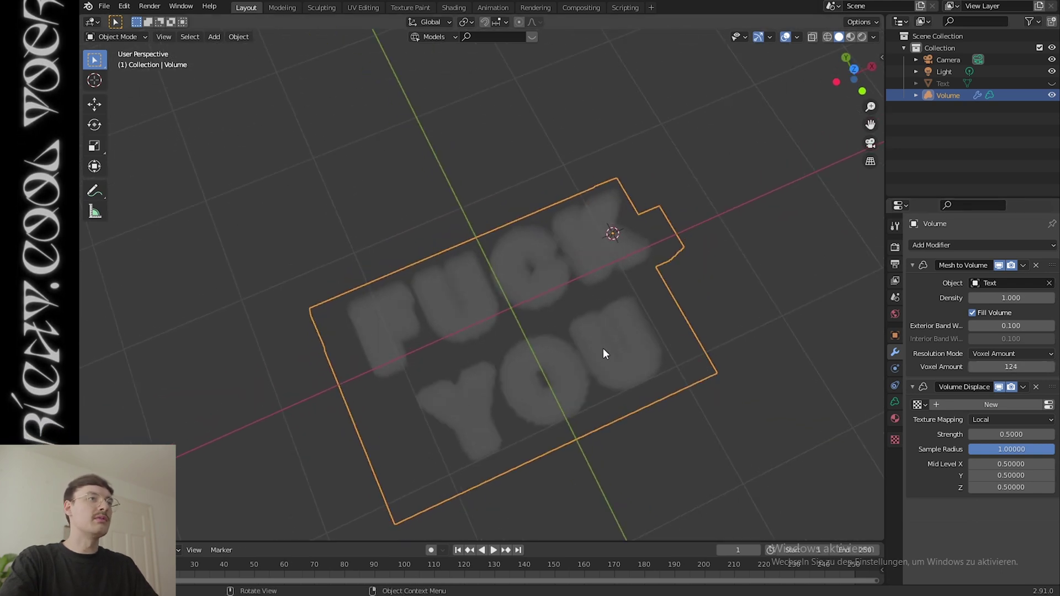
mouse_move(601, 304)
middle_down()
mouse_move(642, 240)
mouse_move(647, 262)
mouse_move(636, 280)
mouse_move(604, 295)
middle_up()
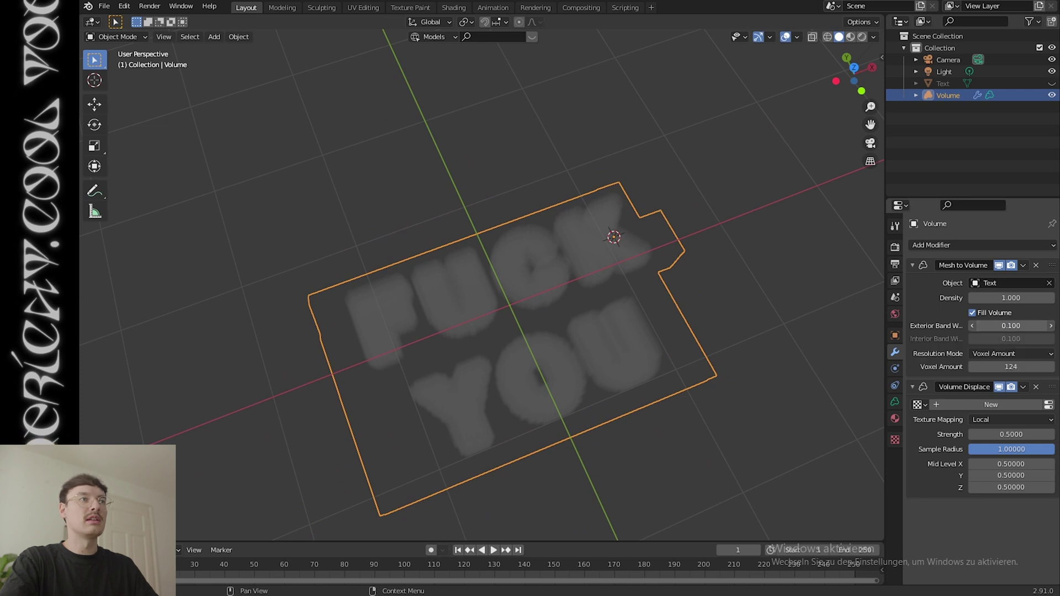
Set Exterior Band Width to 0 and briefly show, then hide, the Text object.
click(973, 326)
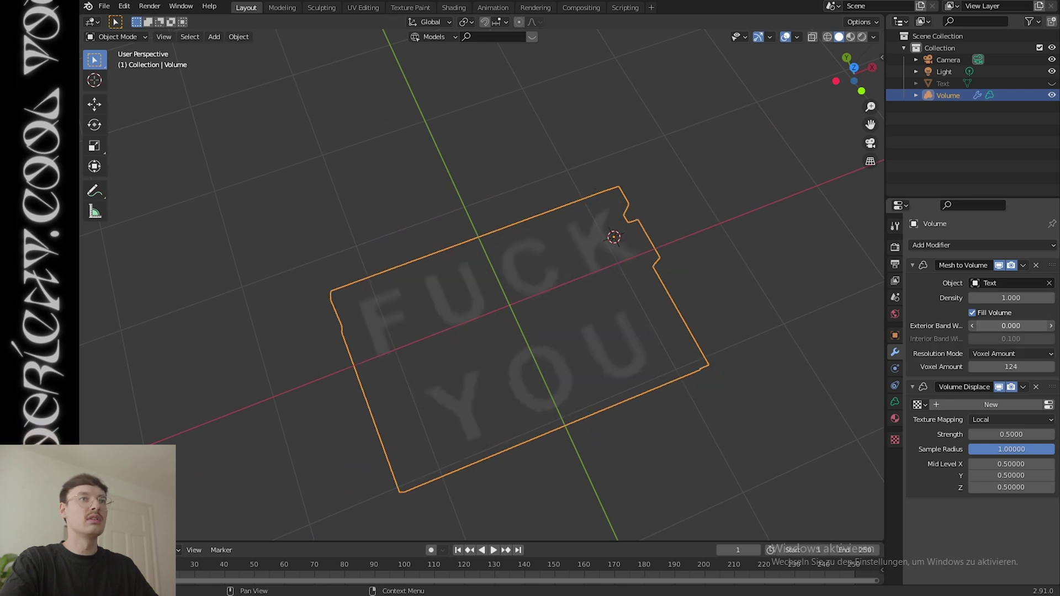
middle_drag(629, 353, 591, 299)
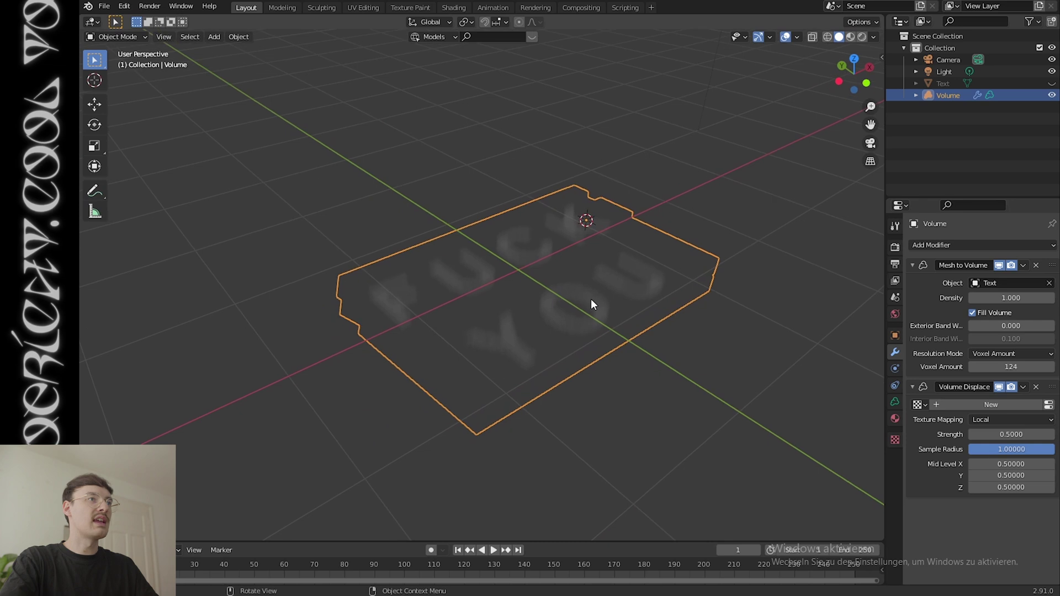
scroll(608, 293, up, 4)
middle_drag(680, 270, 653, 301)
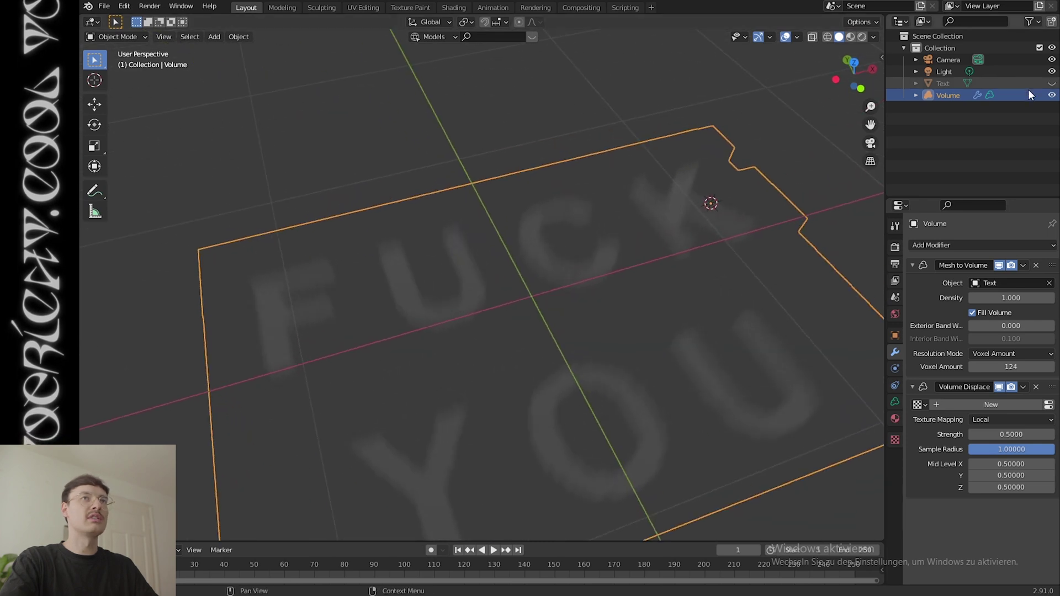
click(1052, 83)
click(1052, 83)
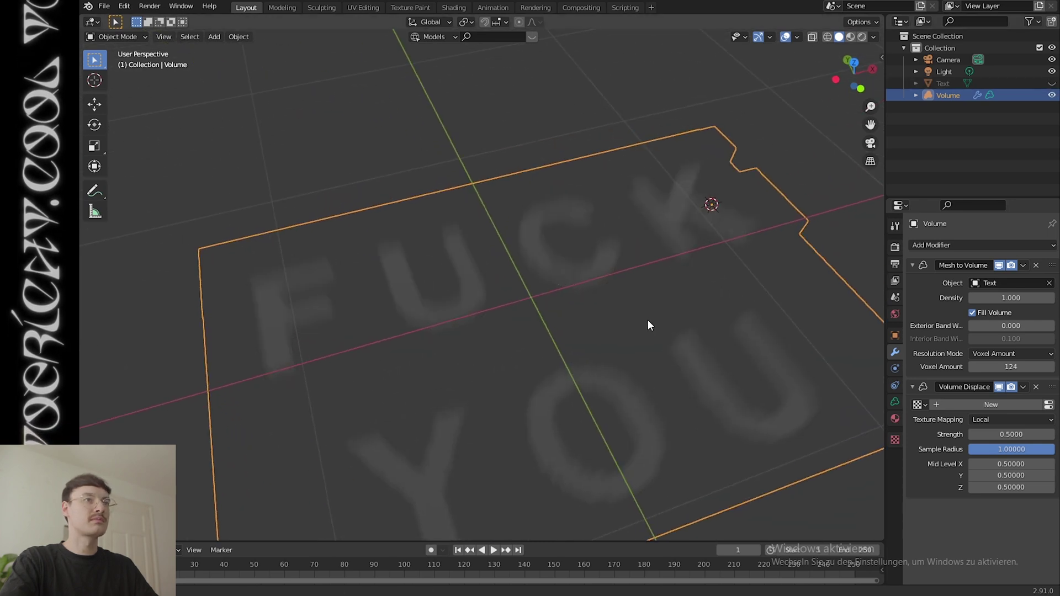
middle_drag(648, 320, 641, 359)
scroll(641, 359, down, 2)
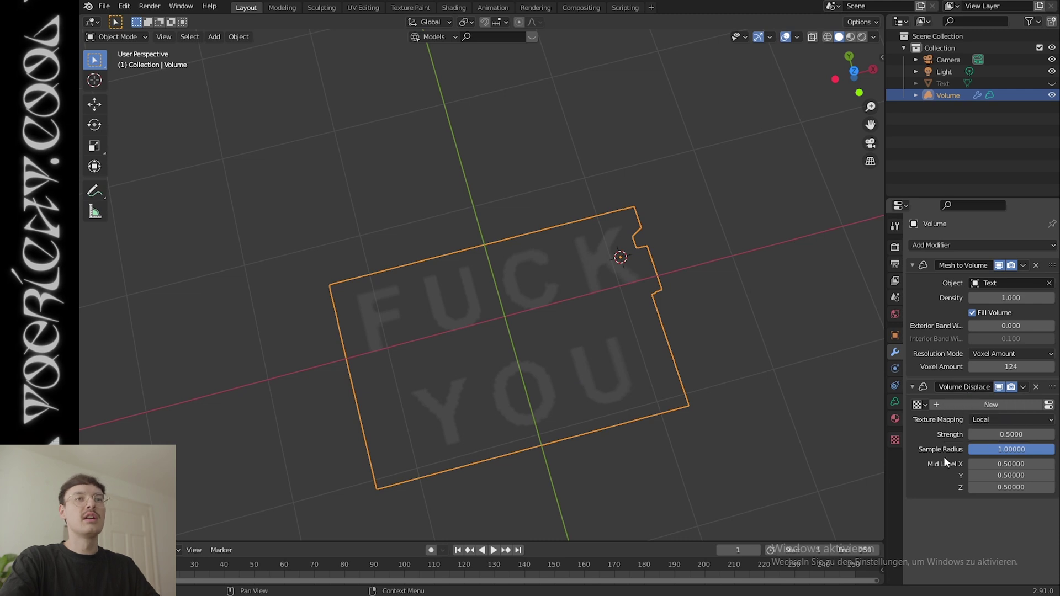
Create a new Volume Displace texture and name it 'Clouds'.
click(924, 403)
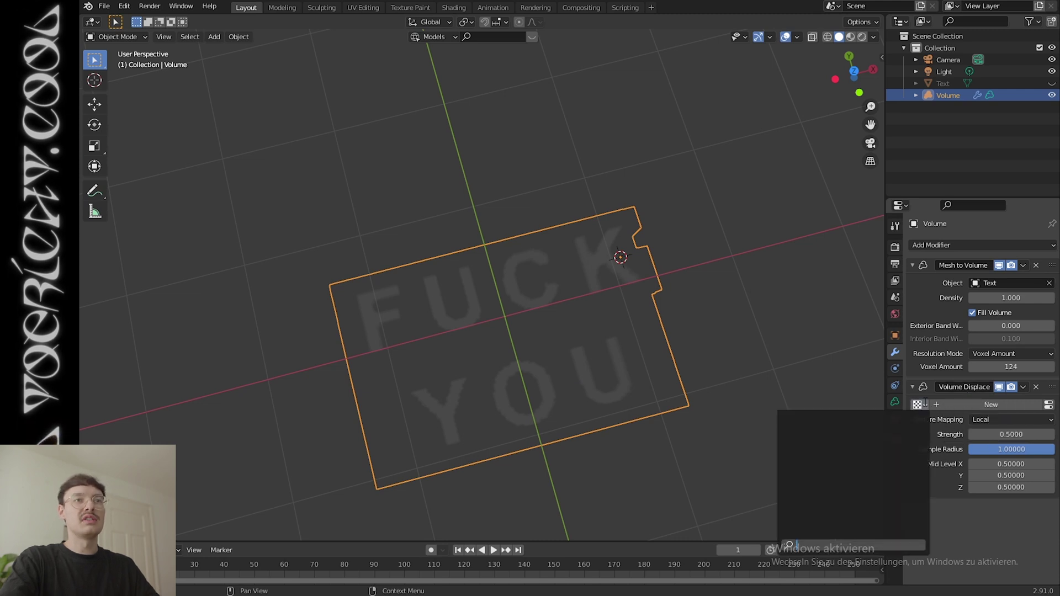
click(925, 403)
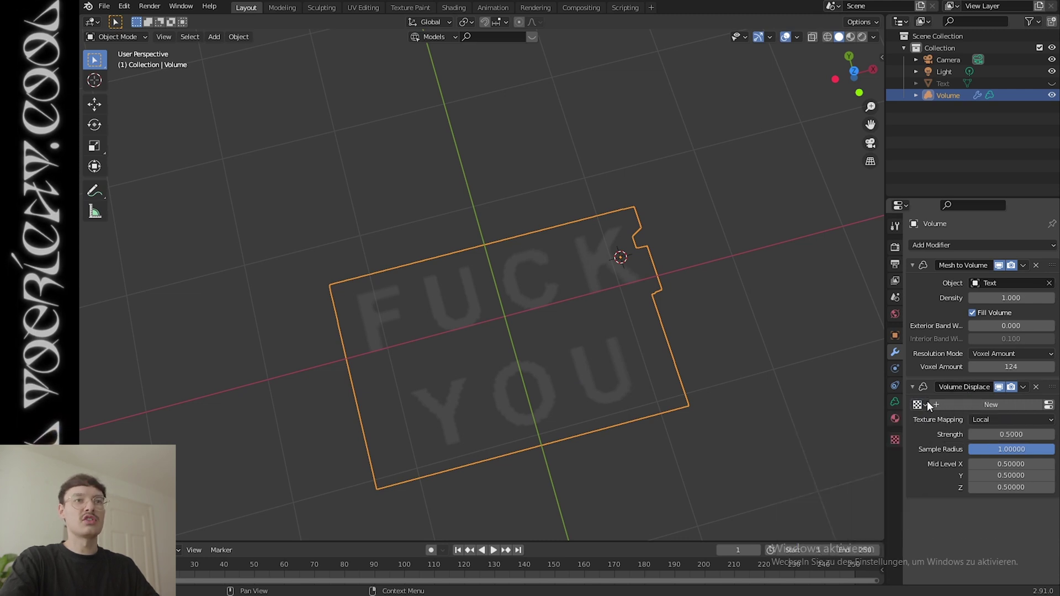
click(970, 403)
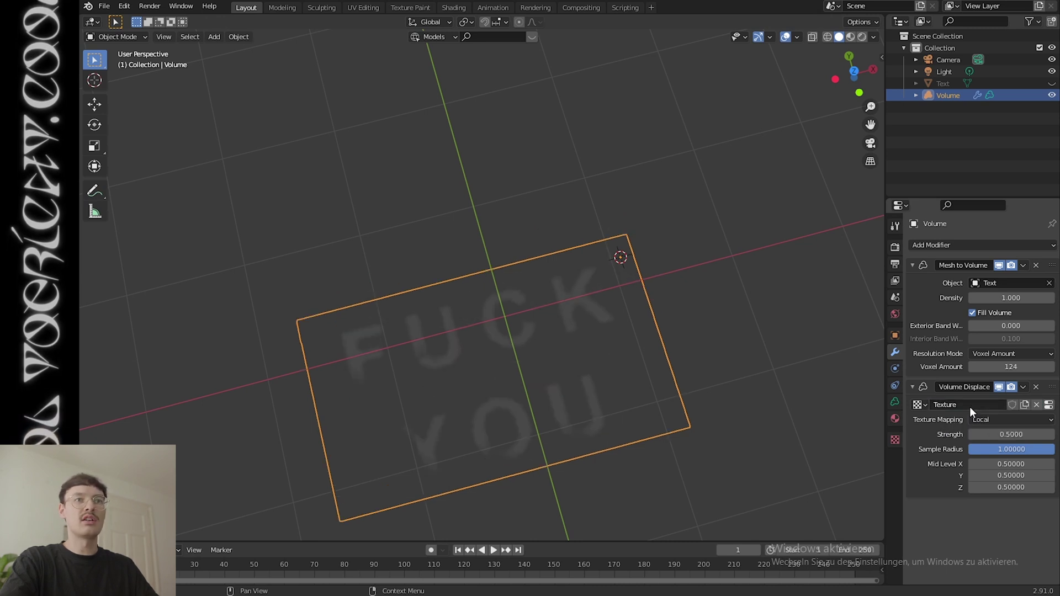
click(973, 402)
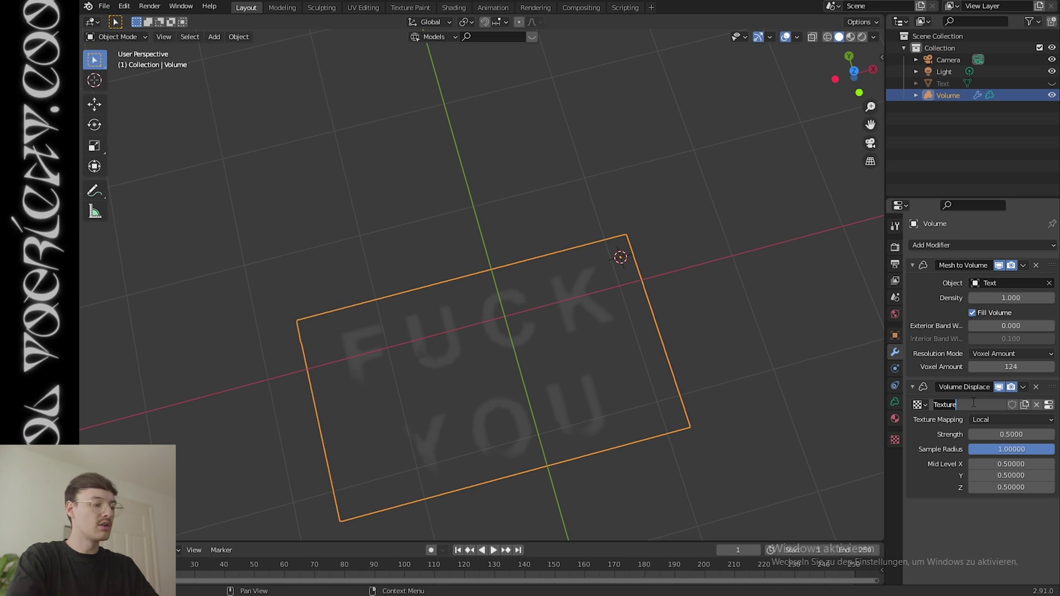
text(Clouds)
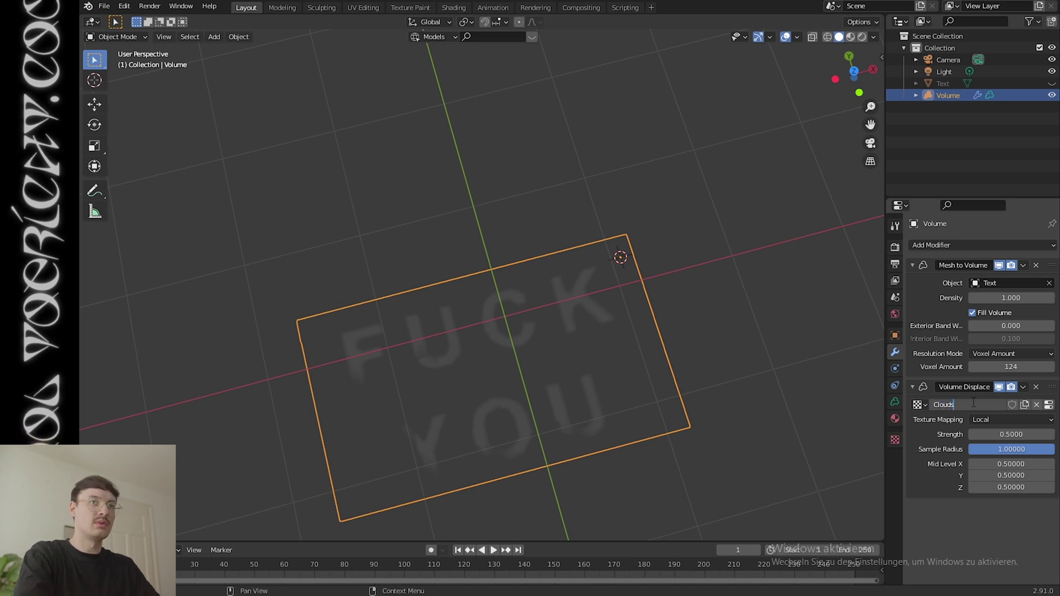
key(Return)
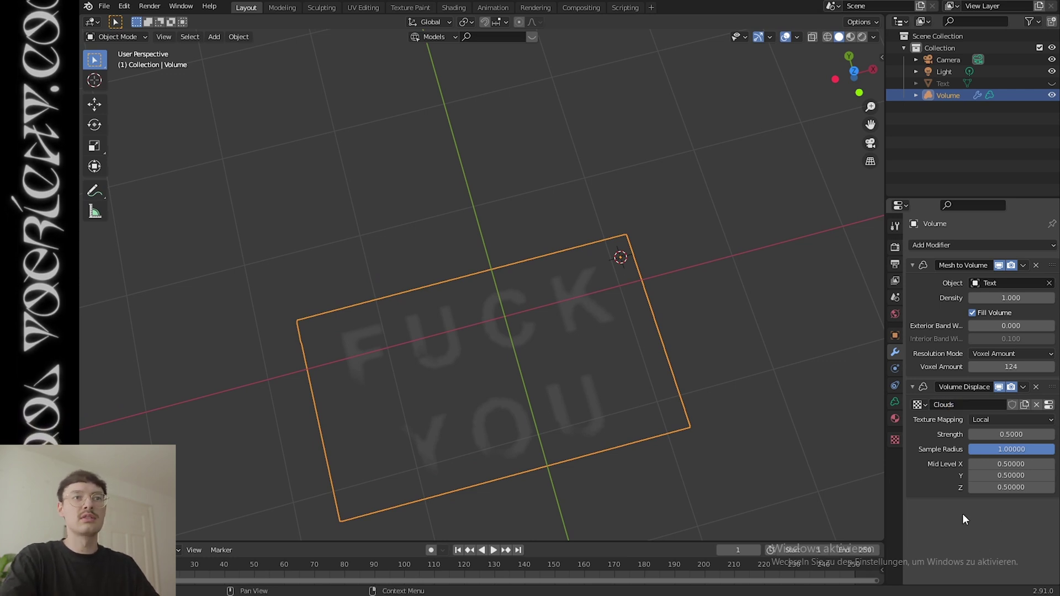
Set the Clouds texture type to Clouds and preview the viewport in Rendered shading.
click(895, 440)
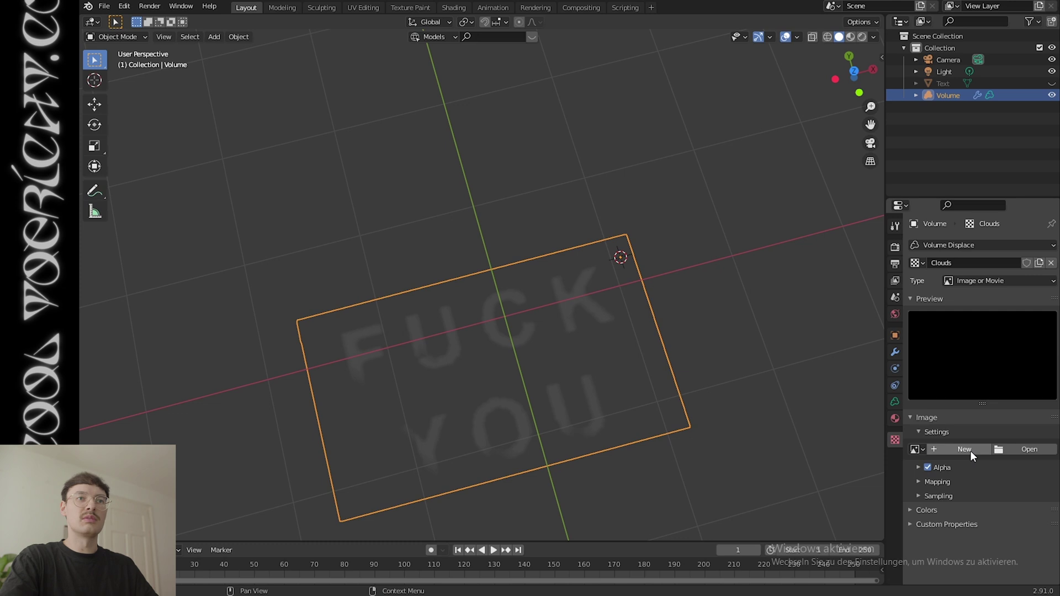
click(989, 281)
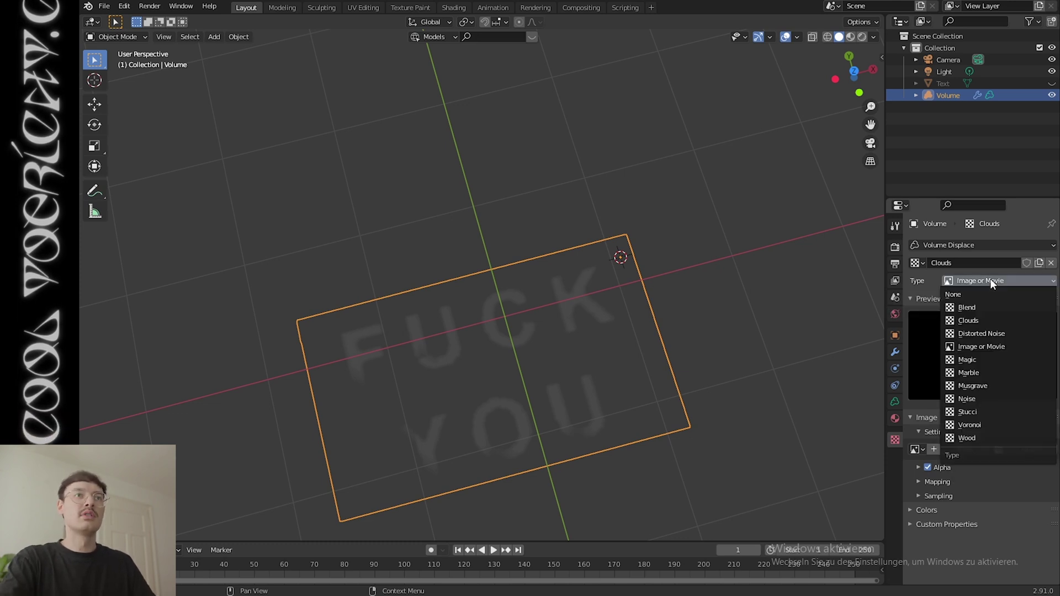
click(982, 321)
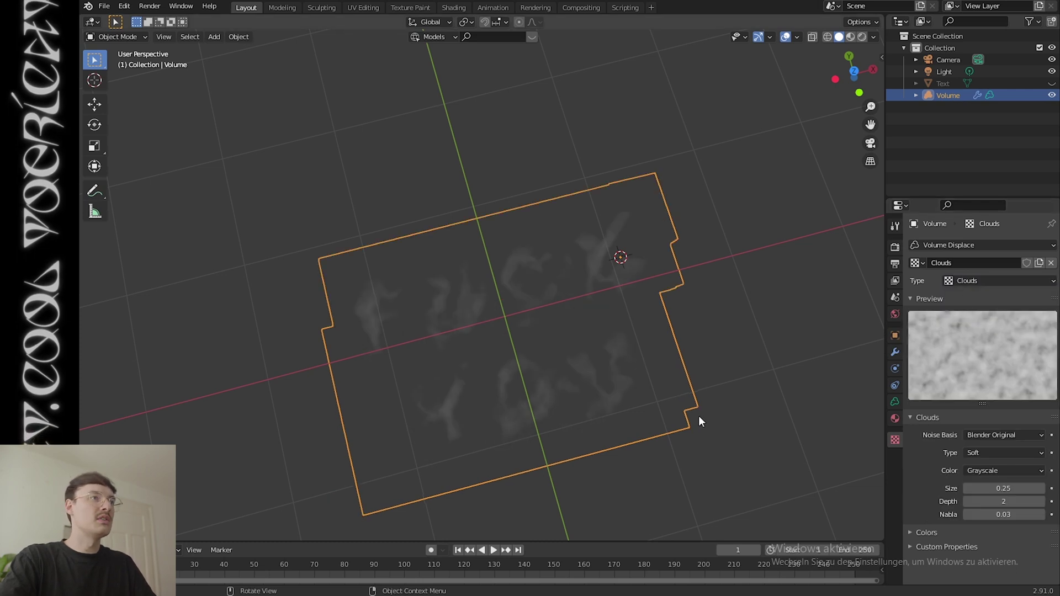
middle_drag(698, 416, 712, 366)
scroll(704, 366, up, 4)
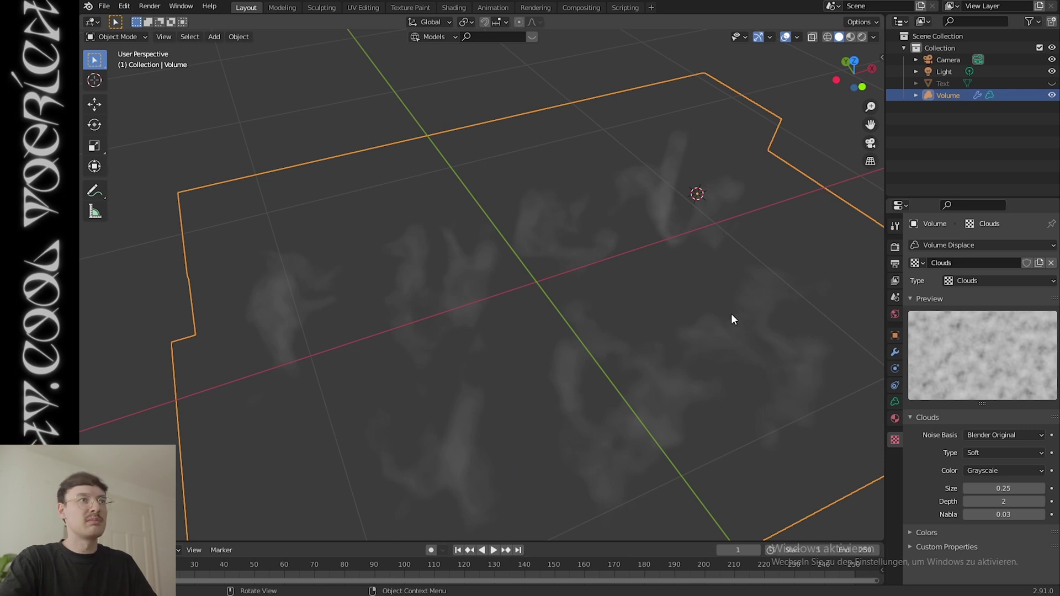
middle_drag(732, 315, 741, 291)
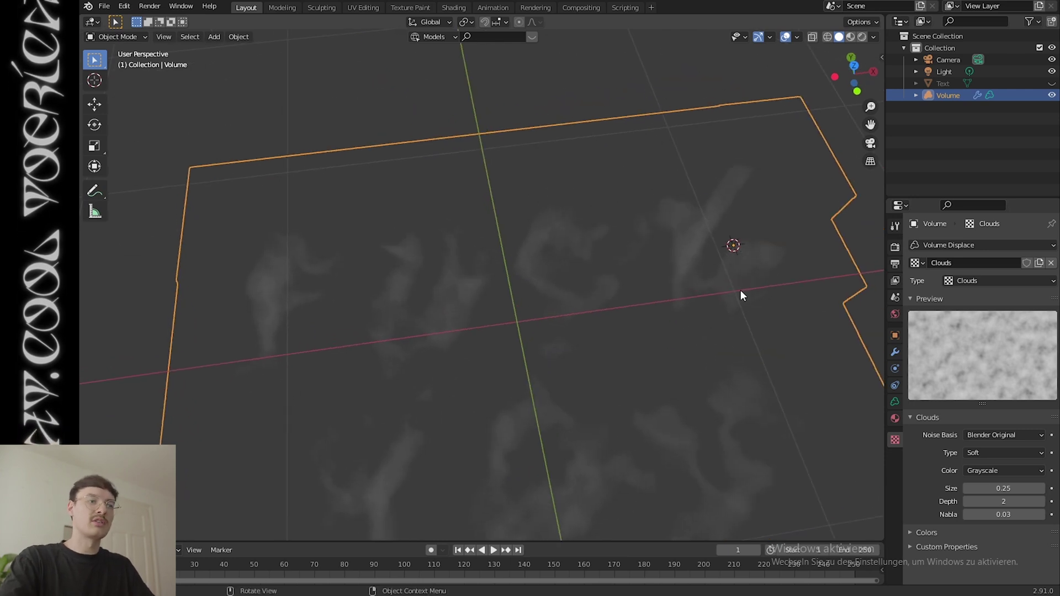
scroll(741, 290, down, 5)
middle_drag(731, 308, 729, 330)
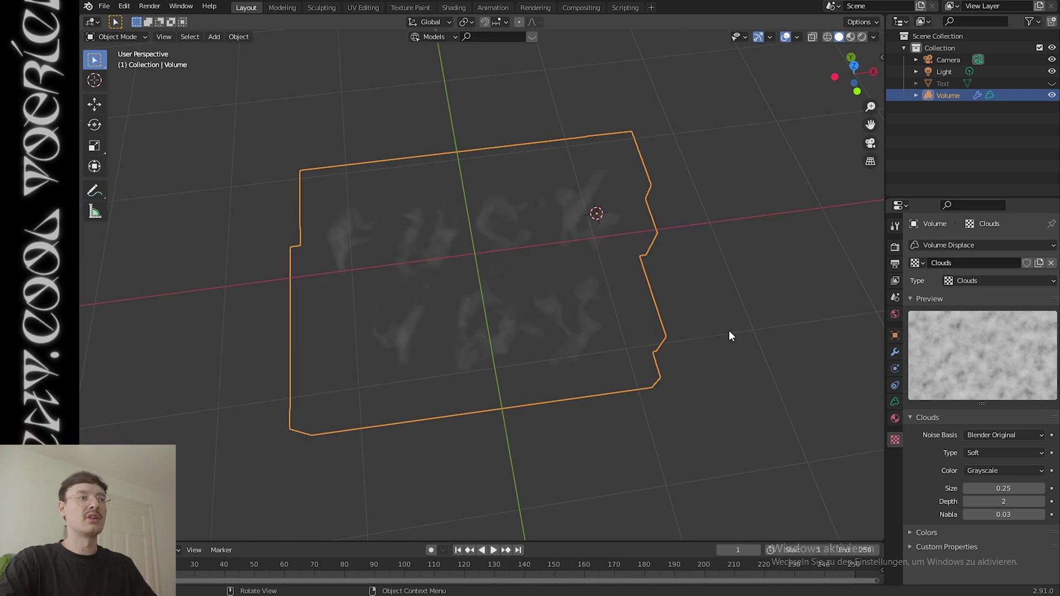
click(860, 37)
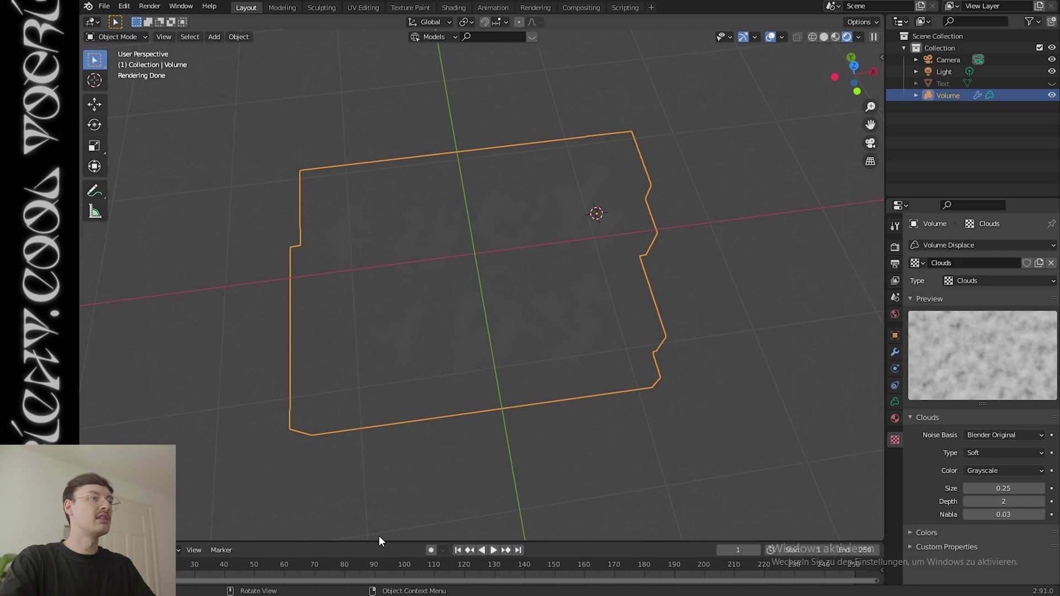
Enlarge the bottom area and turn it into a Shader Editor showing World nodes.
mouse_move(381, 540)
mouse_down()
mouse_move(398, 530)
mouse_move(414, 470)
mouse_move(428, 362)
mouse_up()
click(92, 370)
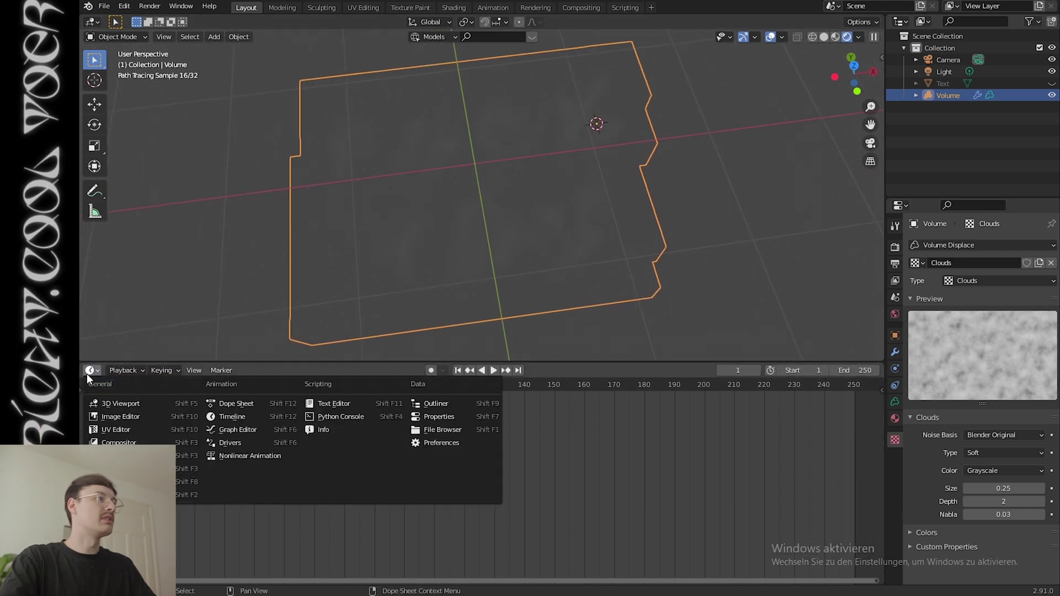
click(138, 469)
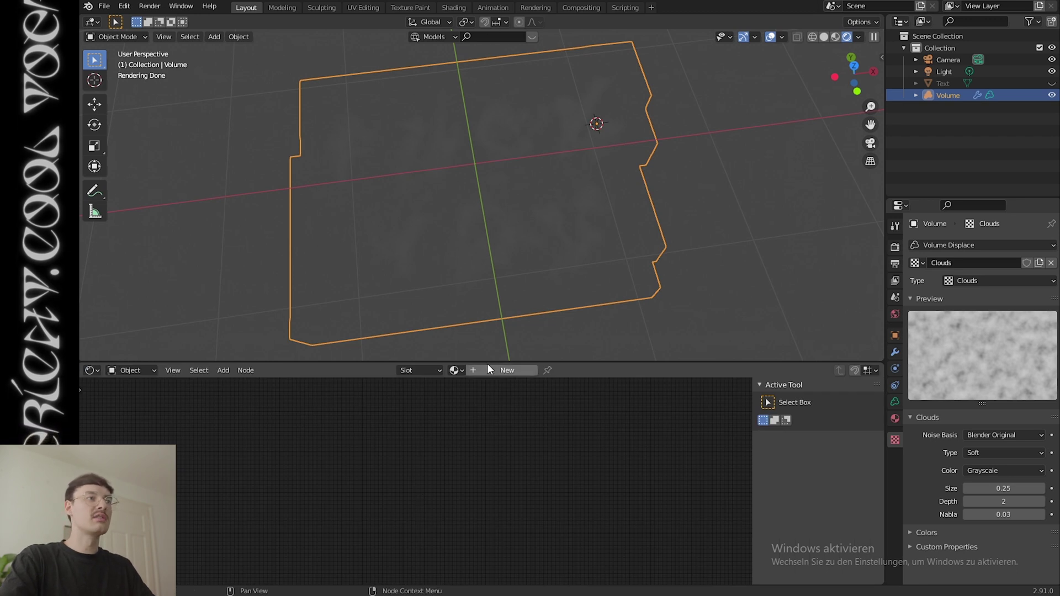
click(145, 370)
click(145, 396)
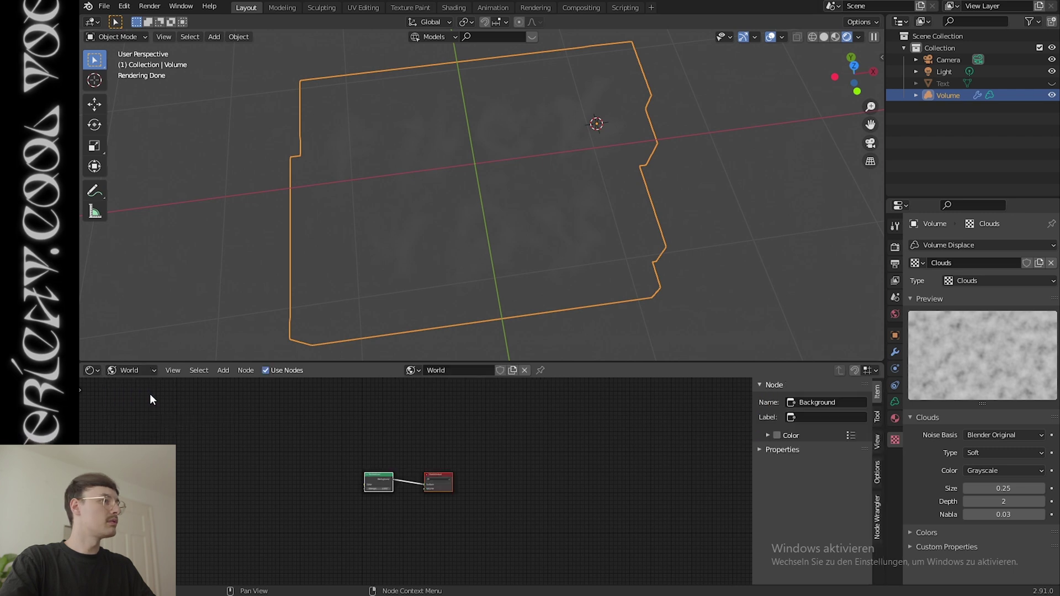
Frame the Background and World Output nodes and start a Shift+A node search.
scroll(366, 509, up, 5)
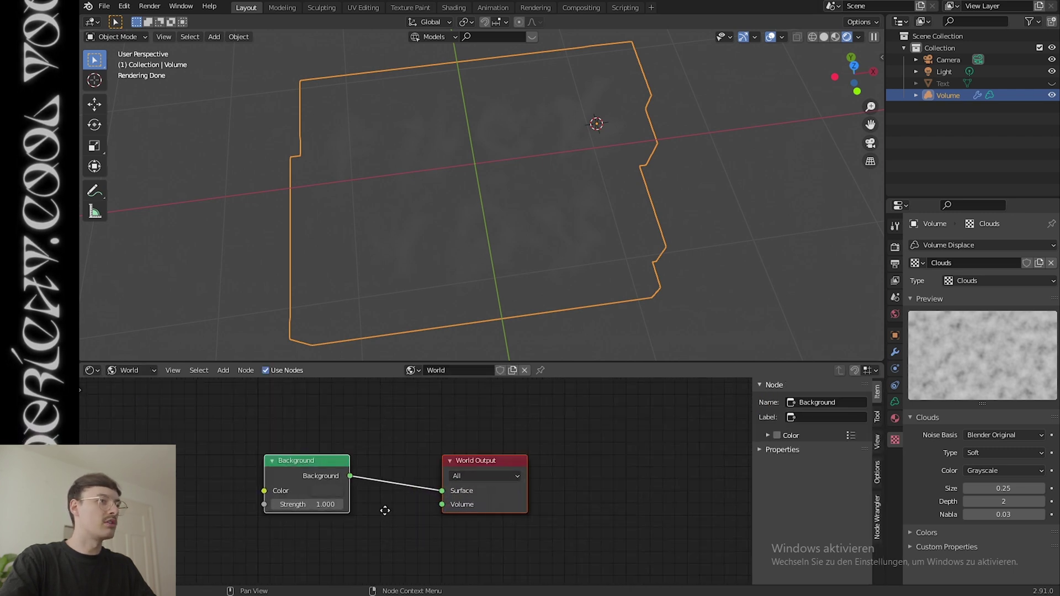
middle_drag(386, 509, 584, 510)
click(134, 433)
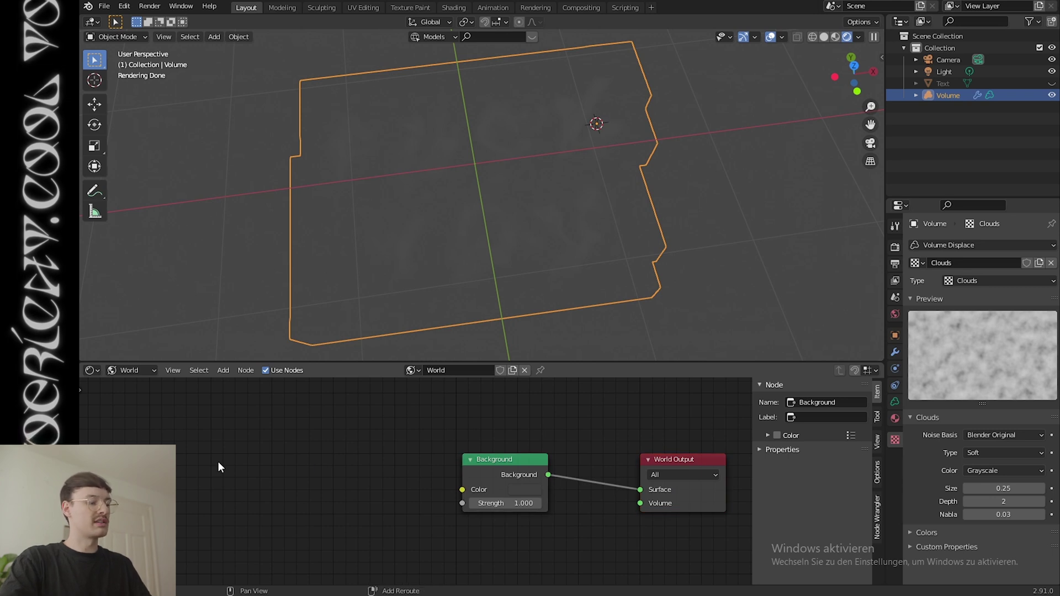
key(shift+a)
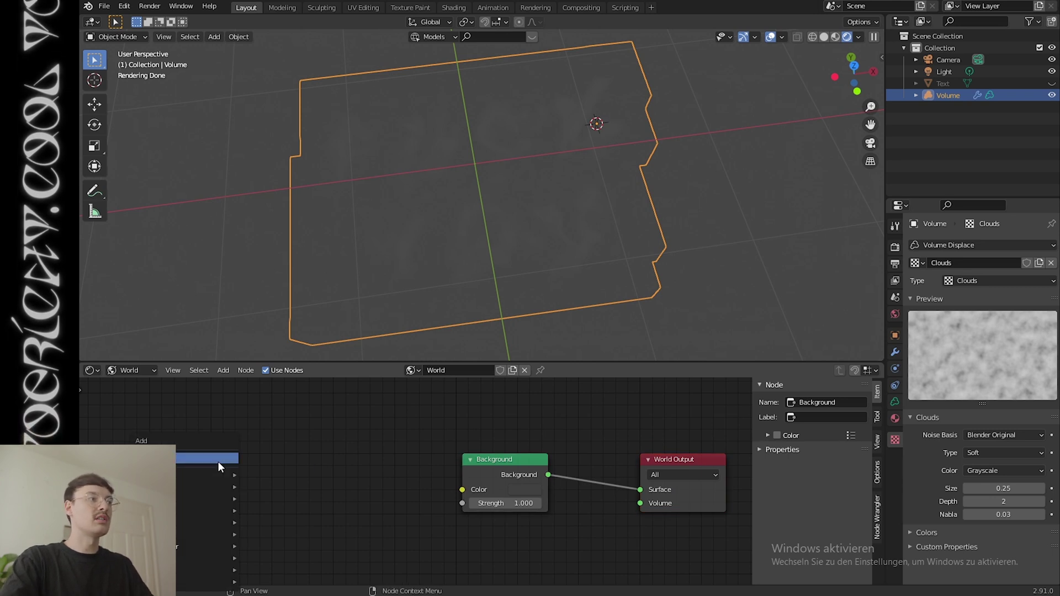
click(218, 462)
Add an Environment Texture node loaded with abandoned_parking_8k.hdr for the world background.
text(envi)
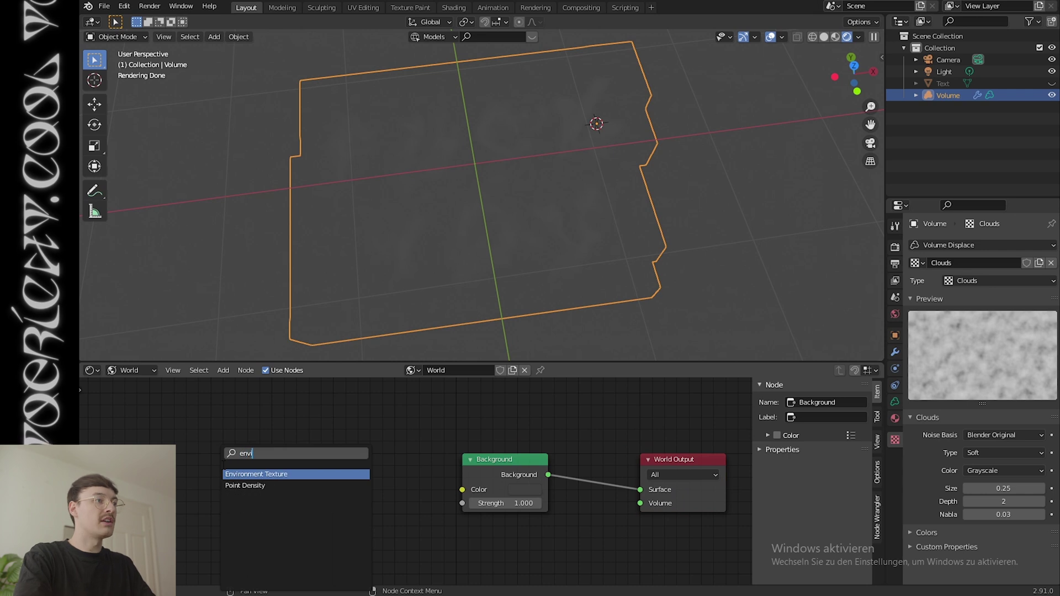
key(Return)
click(171, 463)
click(290, 497)
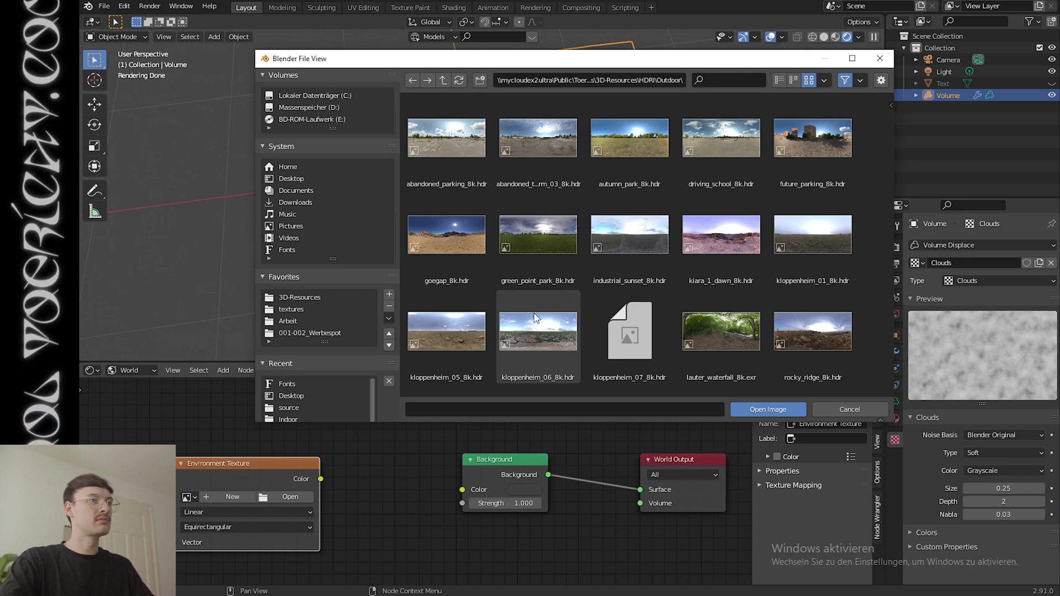
double_click(447, 138)
mouse_move(589, 198)
middle_down()
mouse_move(606, 171)
mouse_move(579, 184)
mouse_move(593, 206)
middle_up()
scroll(579, 187, down, 4)
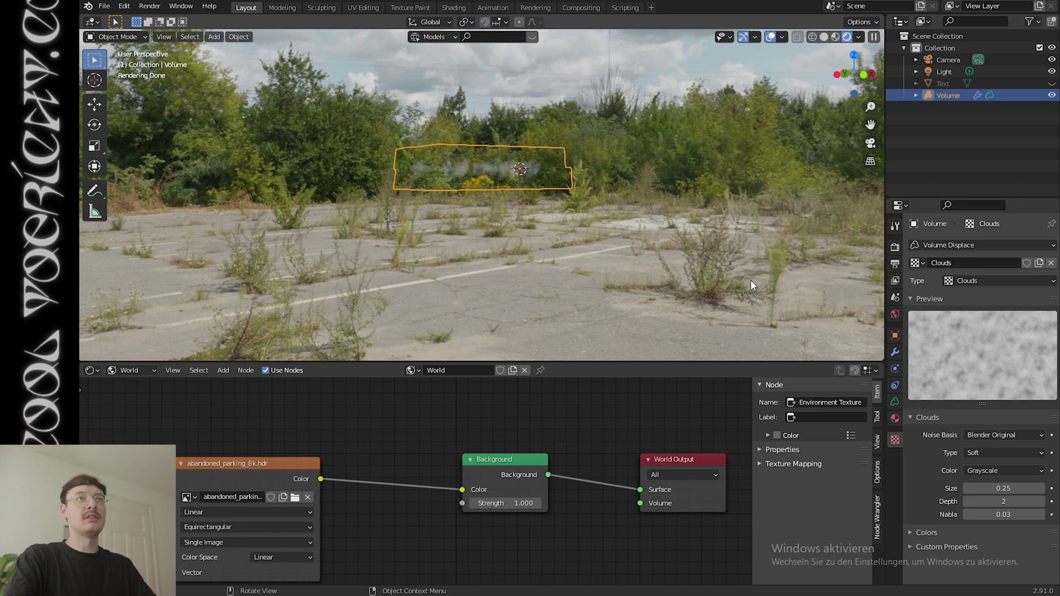
Switch the Shader Editor to Object and create a new material for the volume.
click(147, 375)
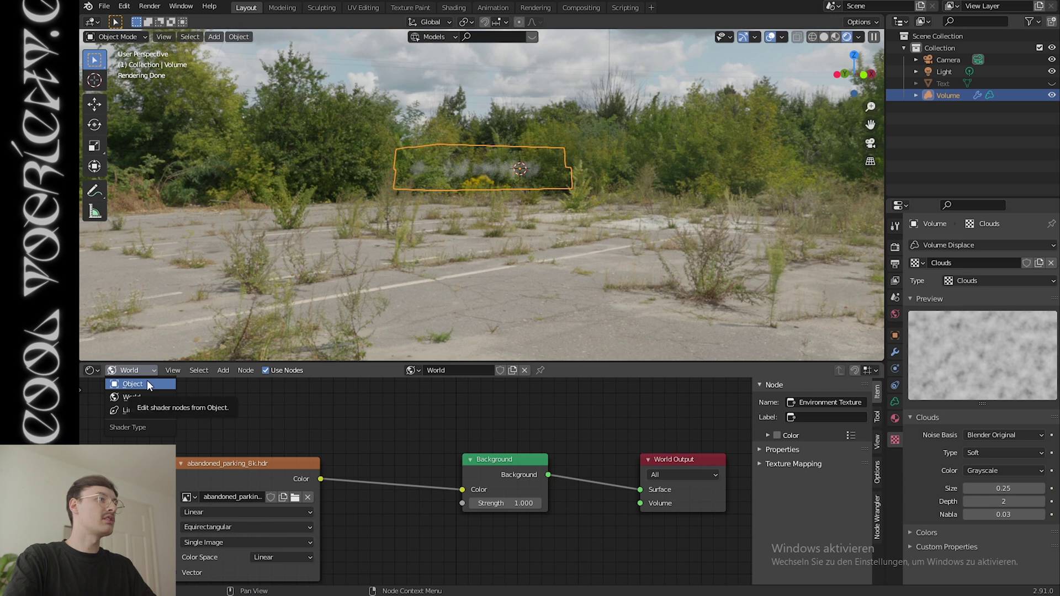
click(147, 383)
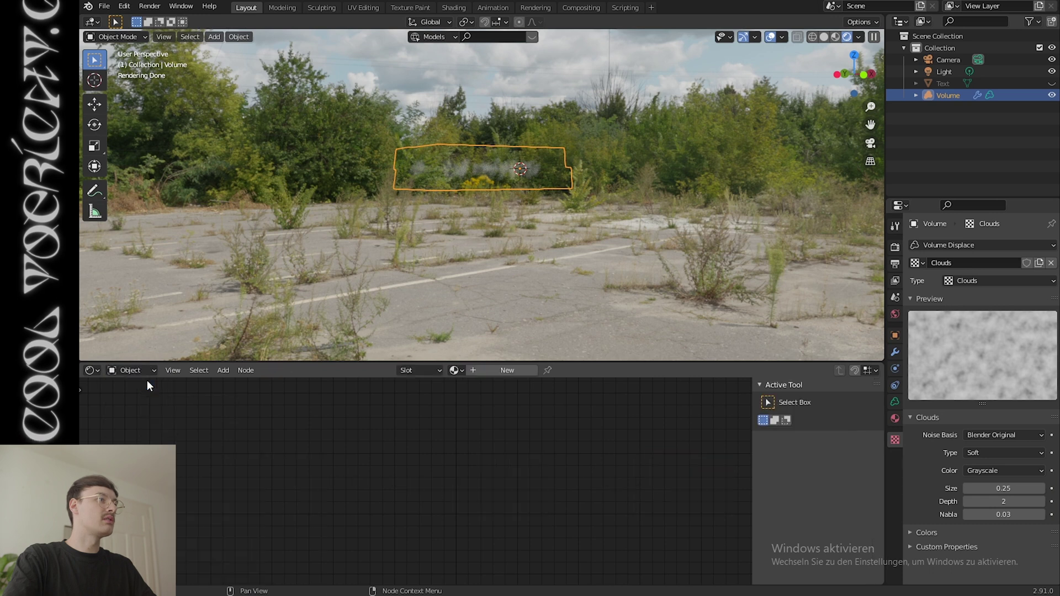
click(511, 371)
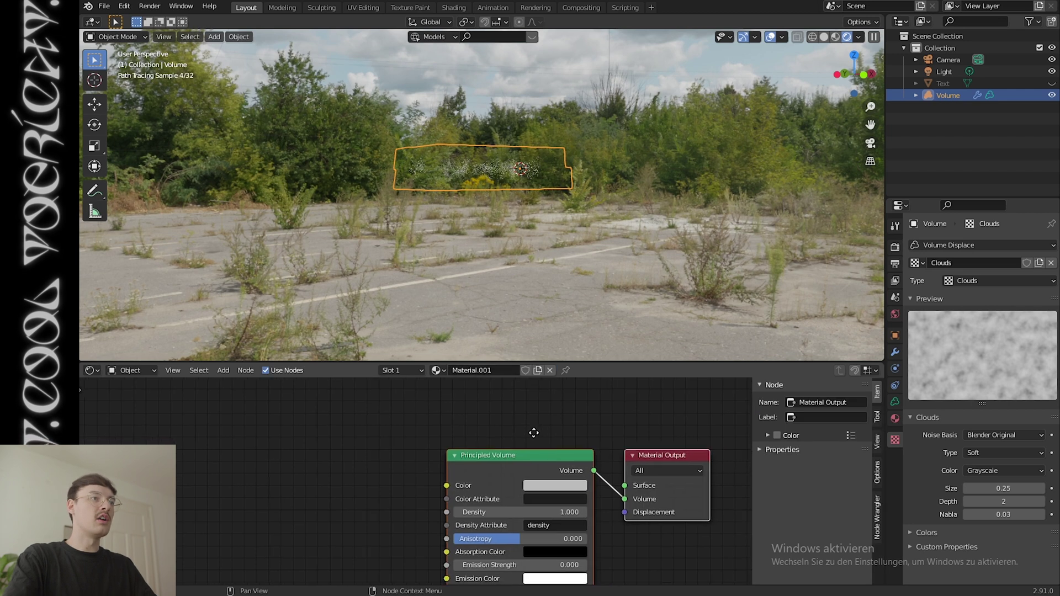
middle_drag(534, 433, 510, 407)
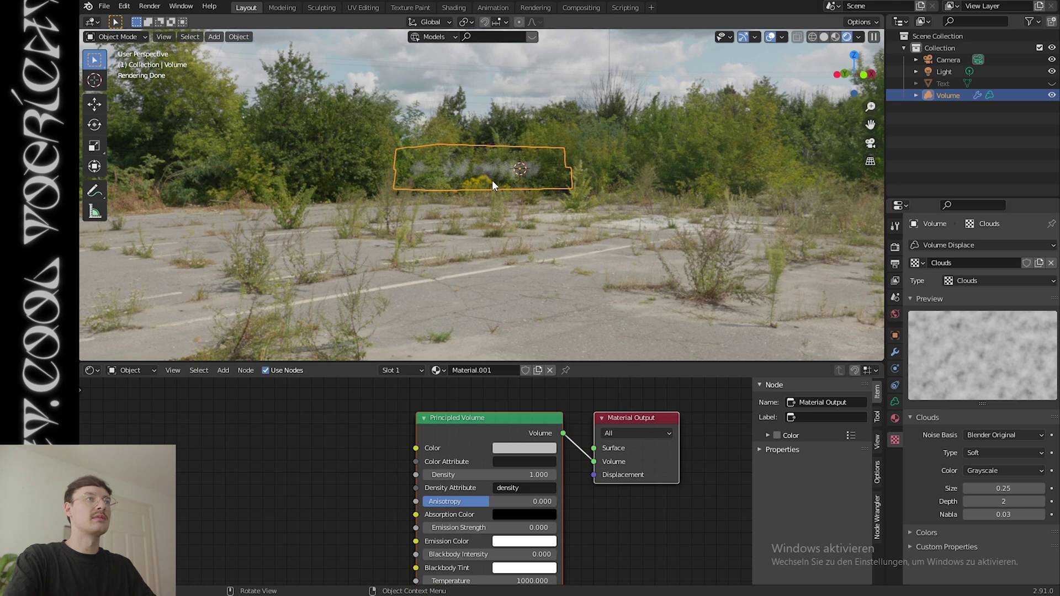
Raise the Principled Volume density to 38.8.
middle_drag(492, 180, 472, 122)
scroll(472, 167, up, 4)
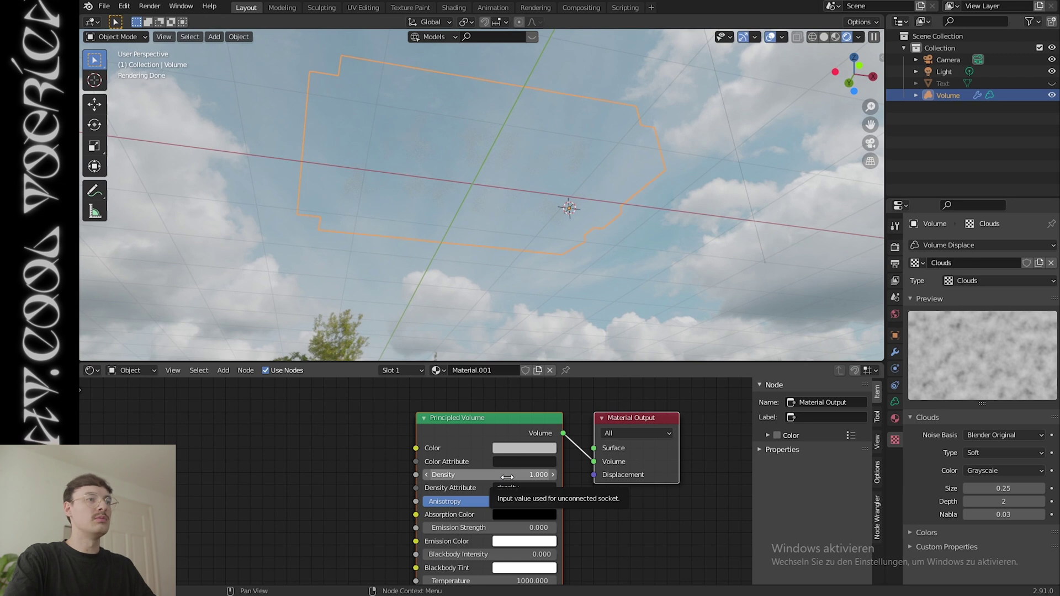
drag(488, 475, 515, 477)
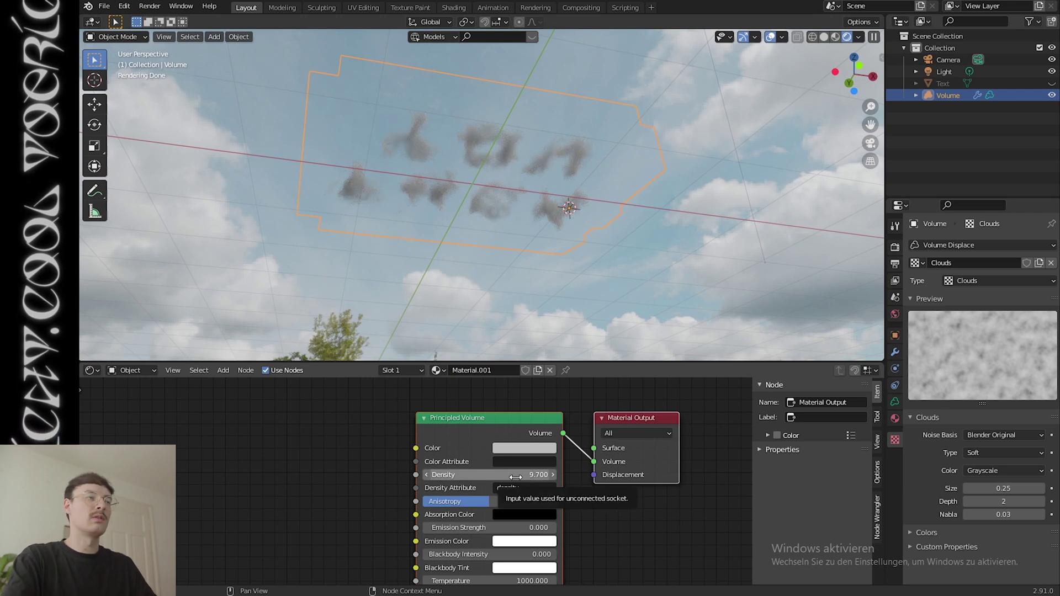
key(ctrl+z)
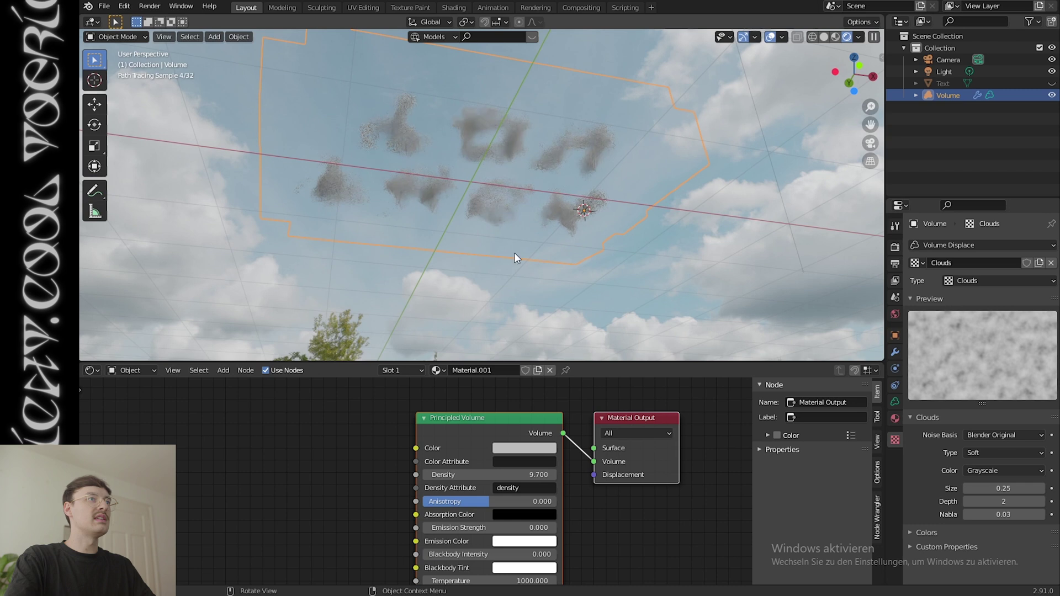
drag(504, 472, 542, 472)
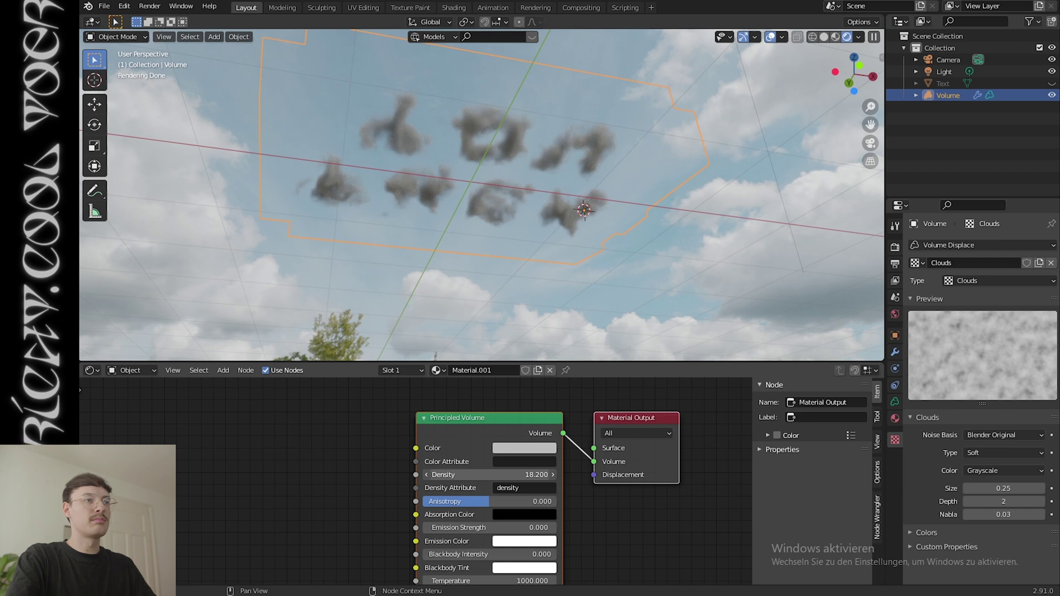
drag(519, 475, 544, 474)
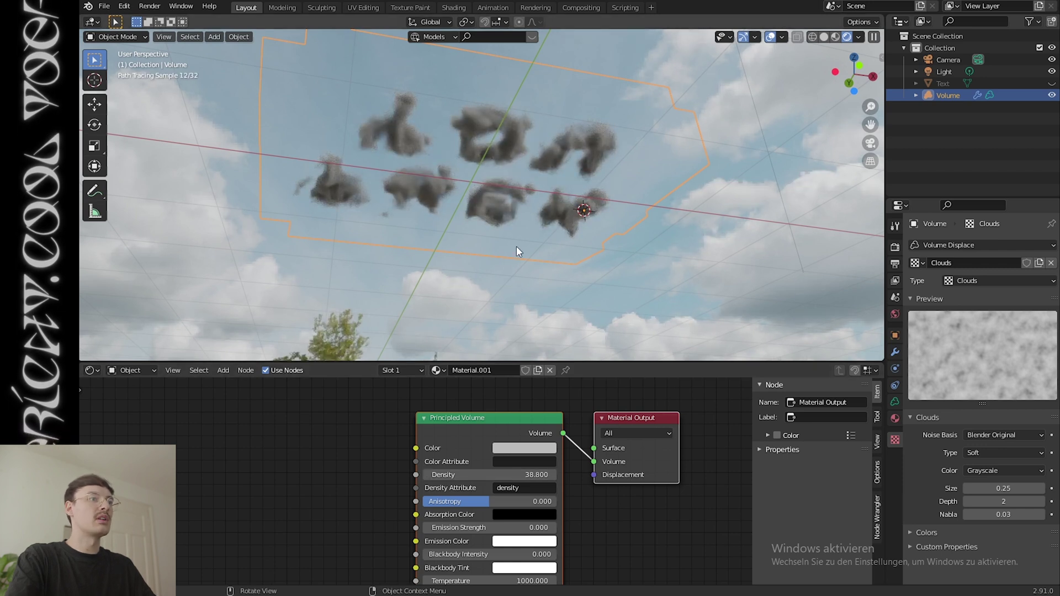
middle_drag(539, 208, 675, 220)
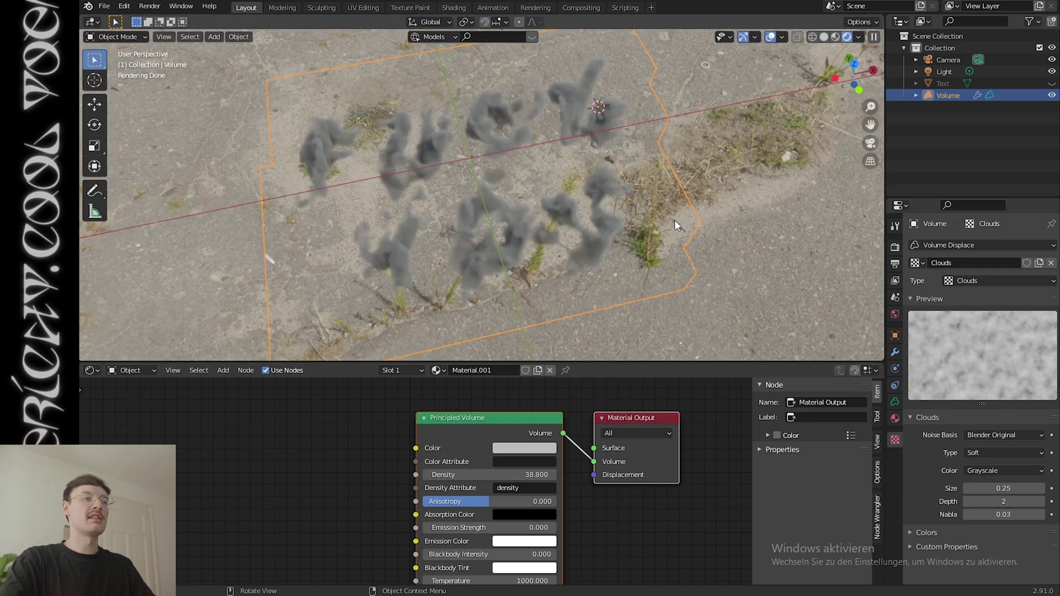
Select the camera, look through it, and enable Lock Camera to View.
click(951, 60)
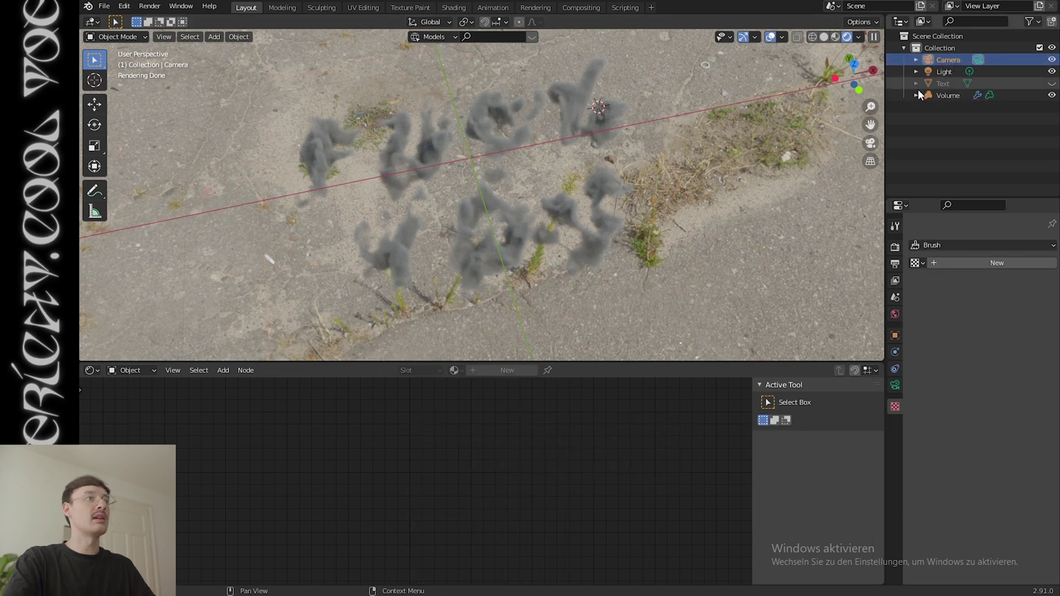
click(872, 143)
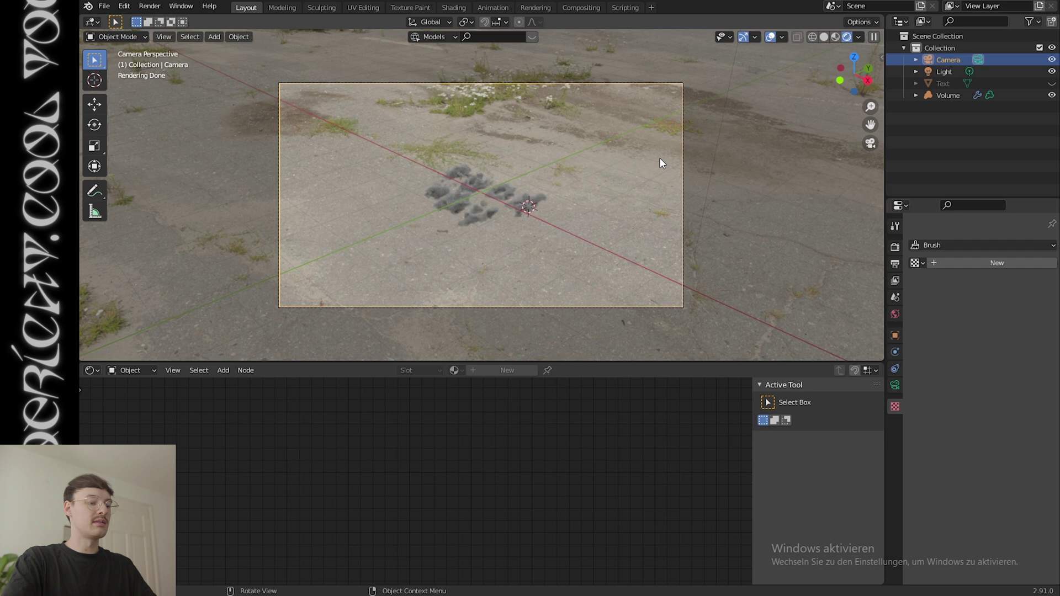
key(n)
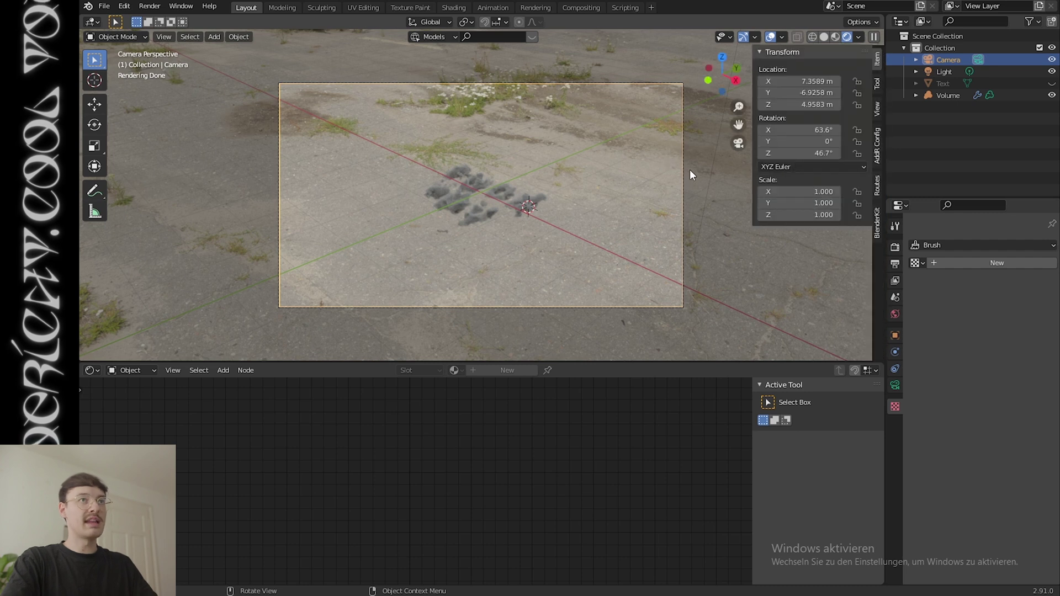
click(878, 111)
click(824, 197)
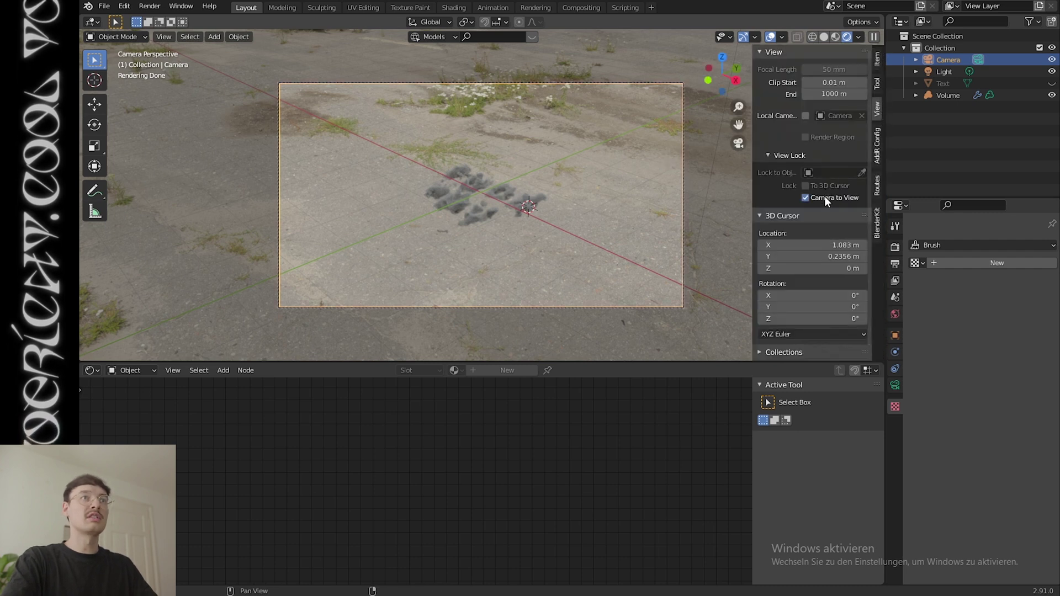
Aim the camera up to frame the cloud letters against the sky, then unlock it.
middle_drag(597, 195, 751, 116)
middle_drag(821, 118, 682, 111)
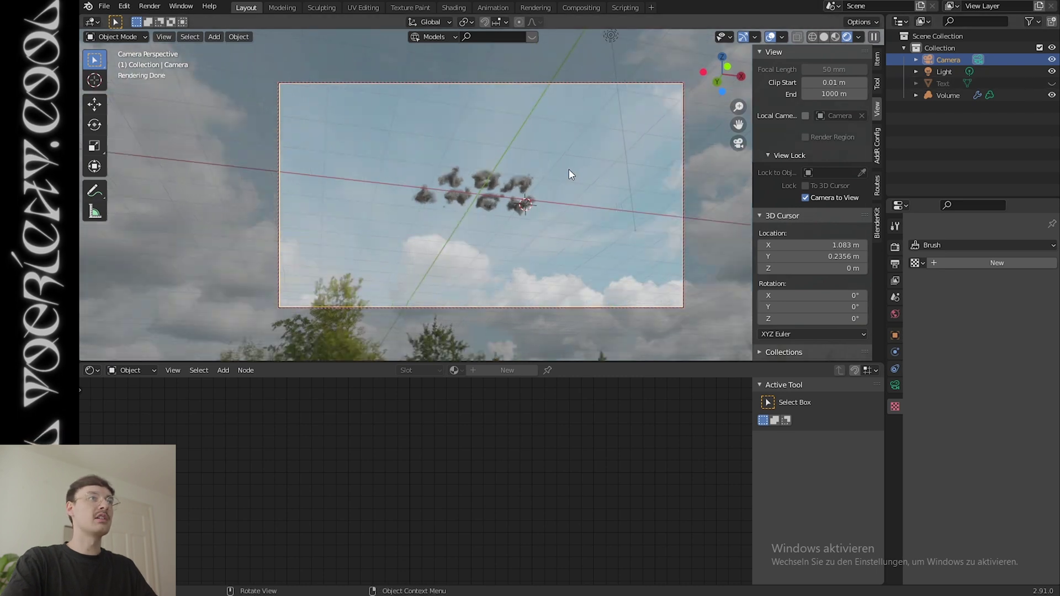
click(823, 197)
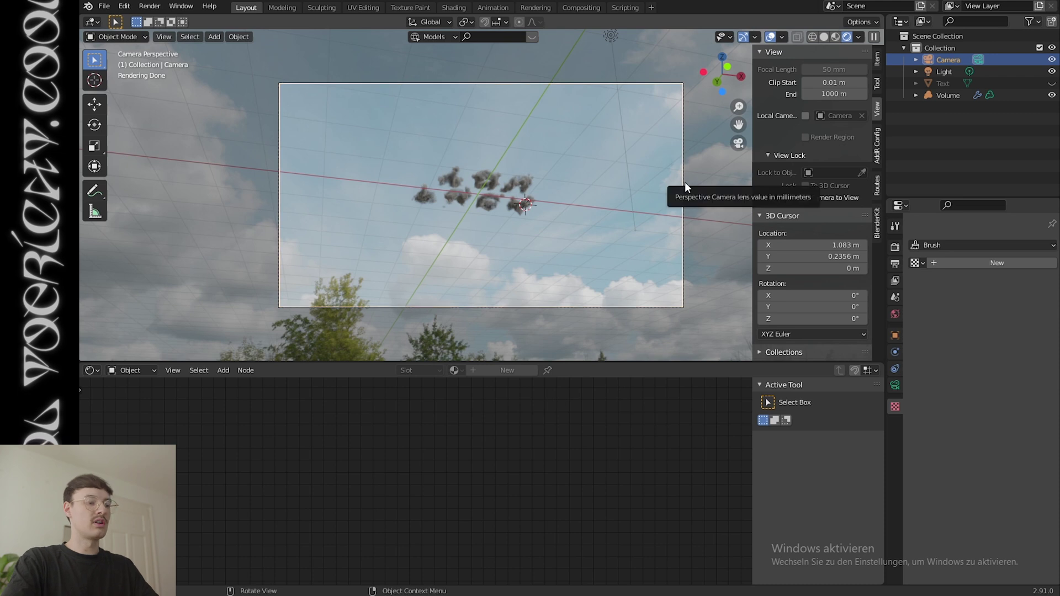
key(n)
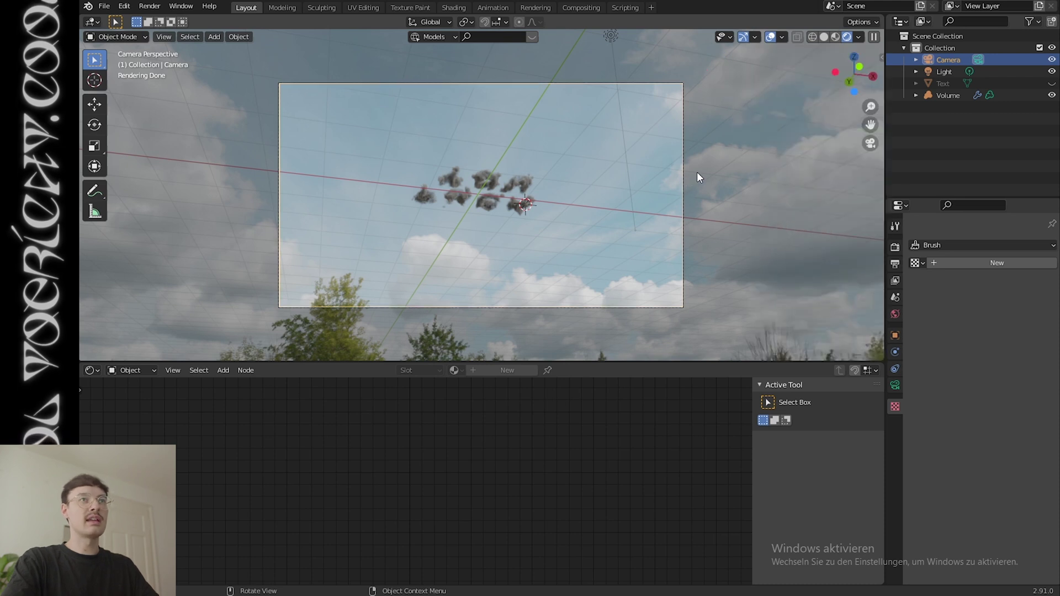
Show and select the Text object, rotate it upright around X, then turn it around Z.
click(1052, 84)
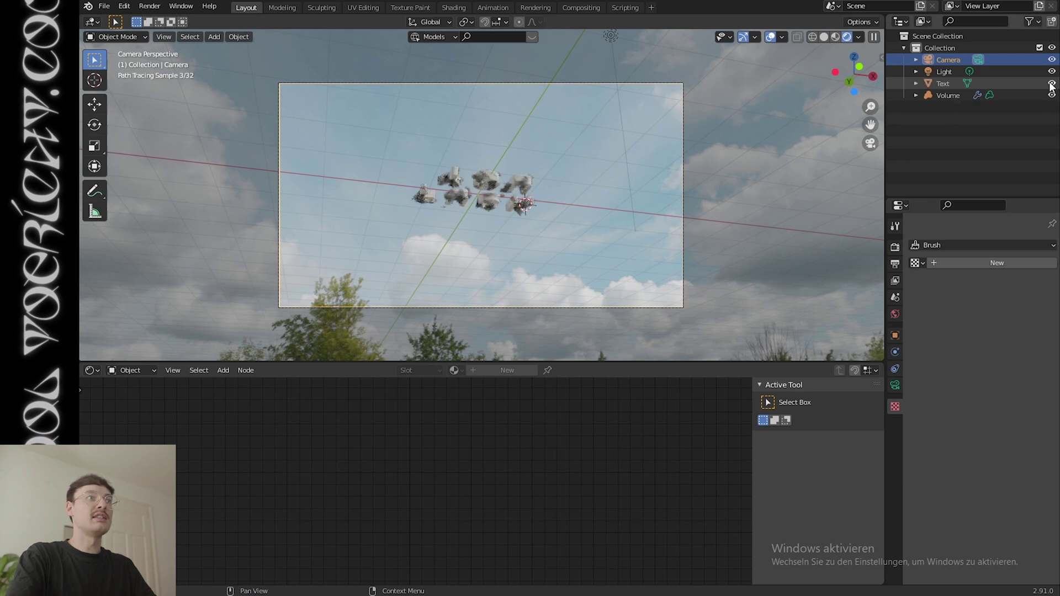
click(510, 175)
click(945, 84)
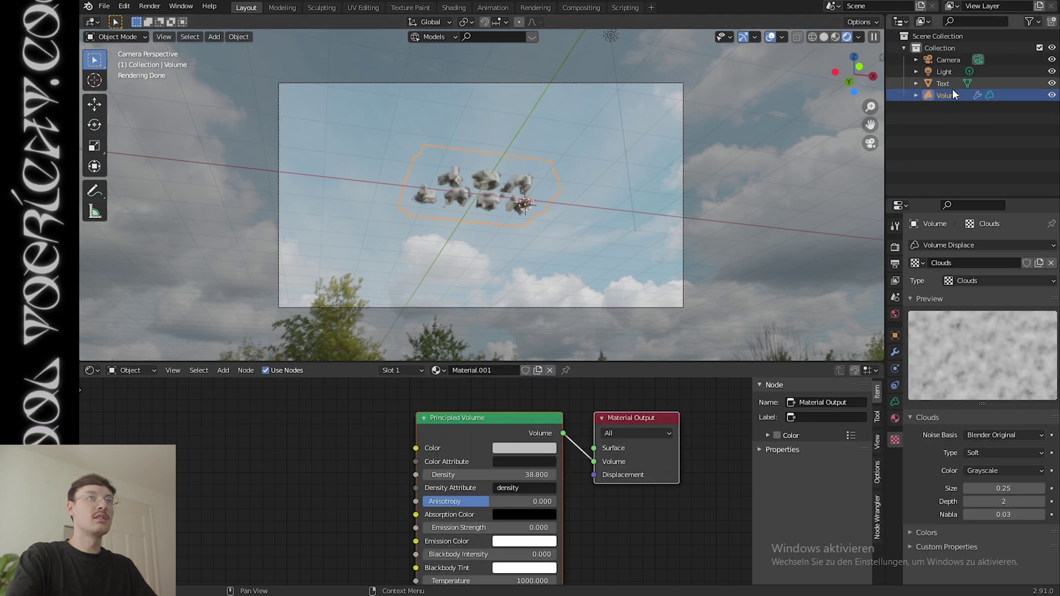
key(r)
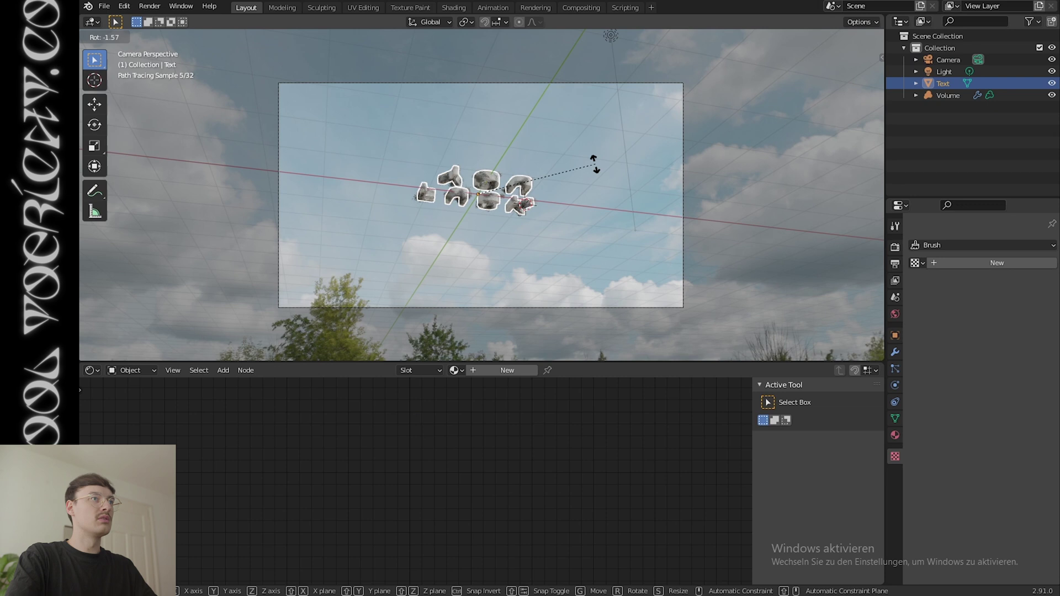
key(y)
key(x)
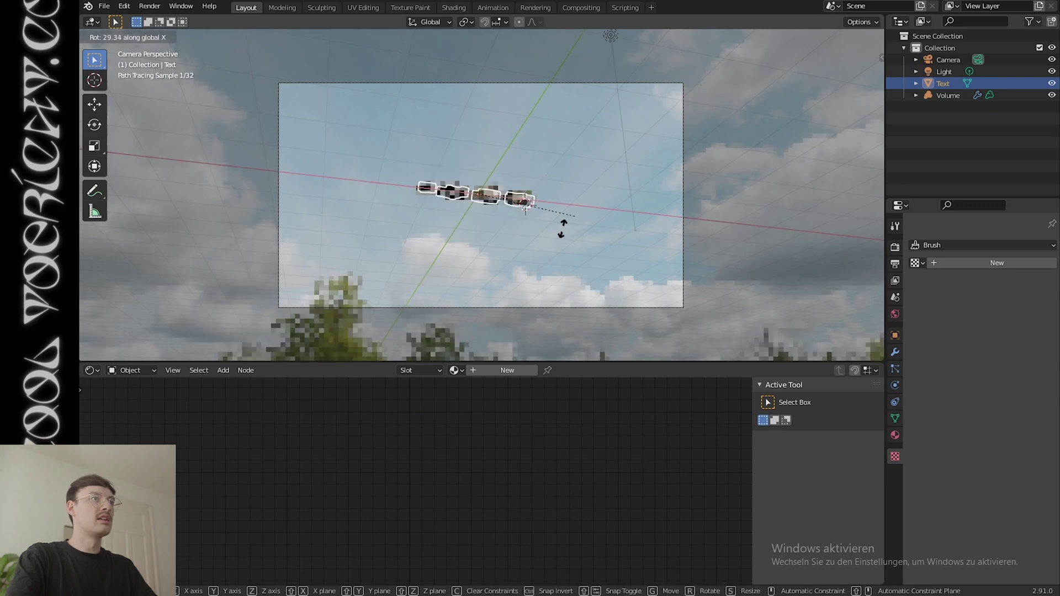
click(517, 88)
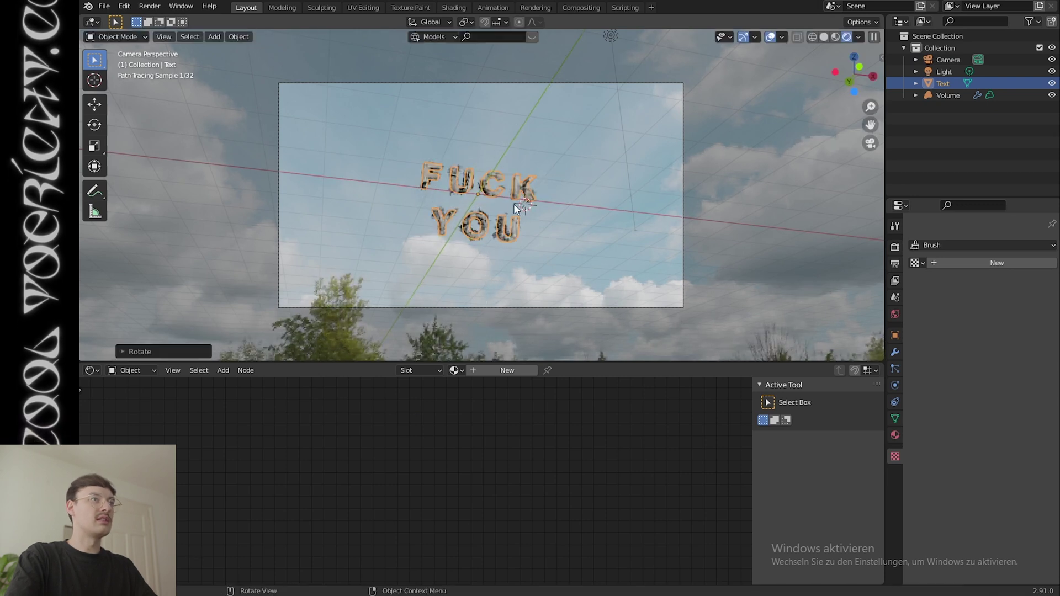
key(r)
key(z)
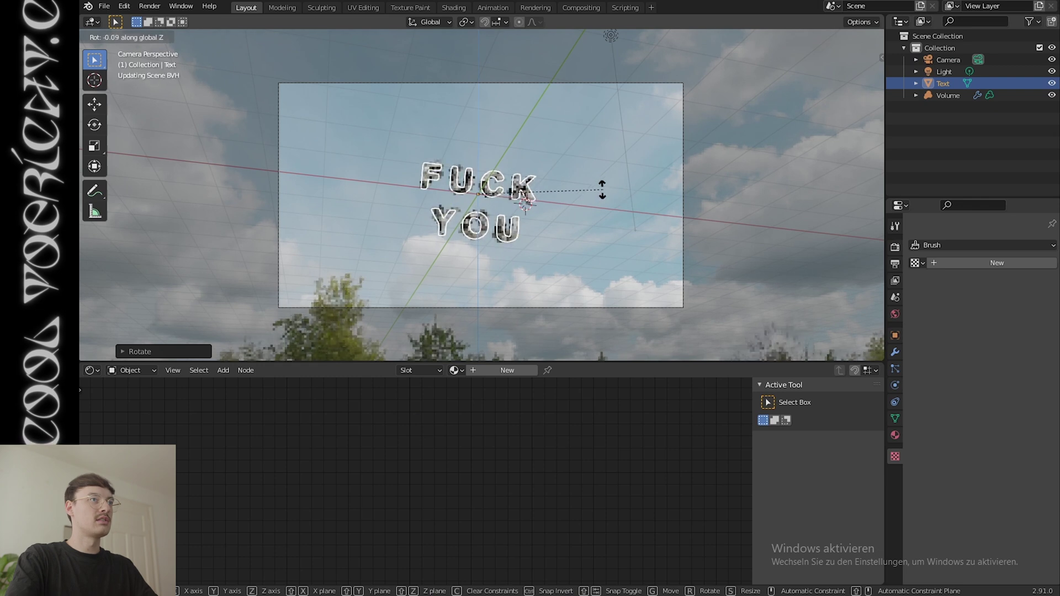
click(559, 173)
Move the text up, scale it by 1.7605 to fill the frame, then hide it again.
key(g)
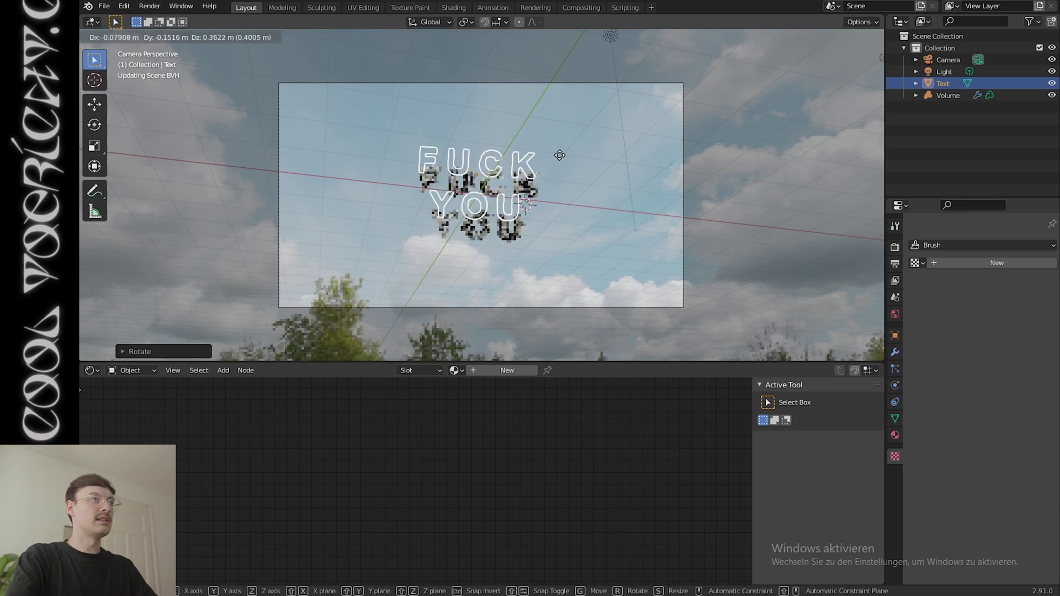
click(565, 150)
key(s)
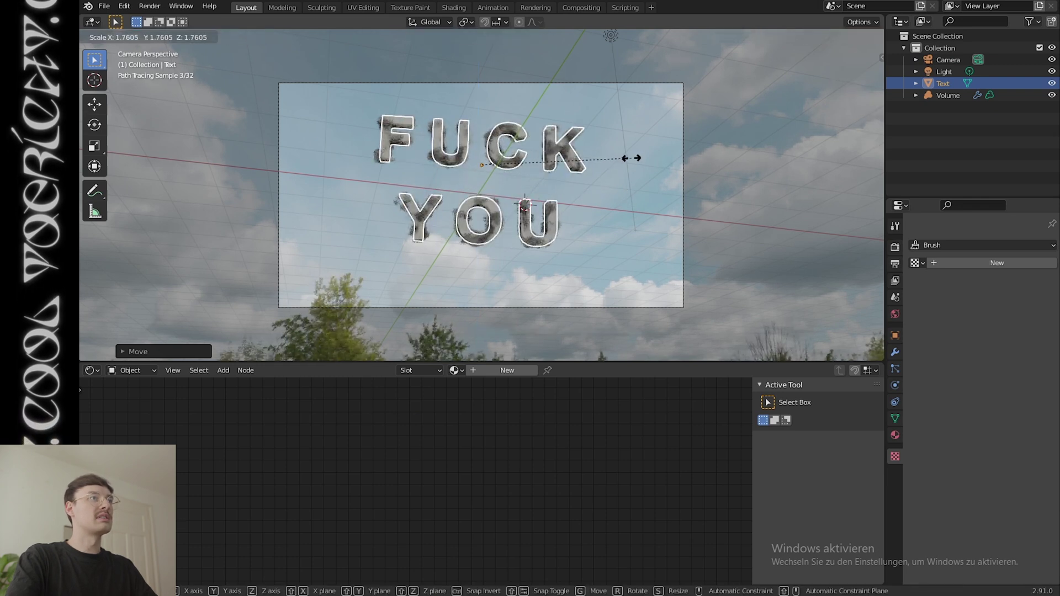
click(633, 158)
key(g)
click(634, 236)
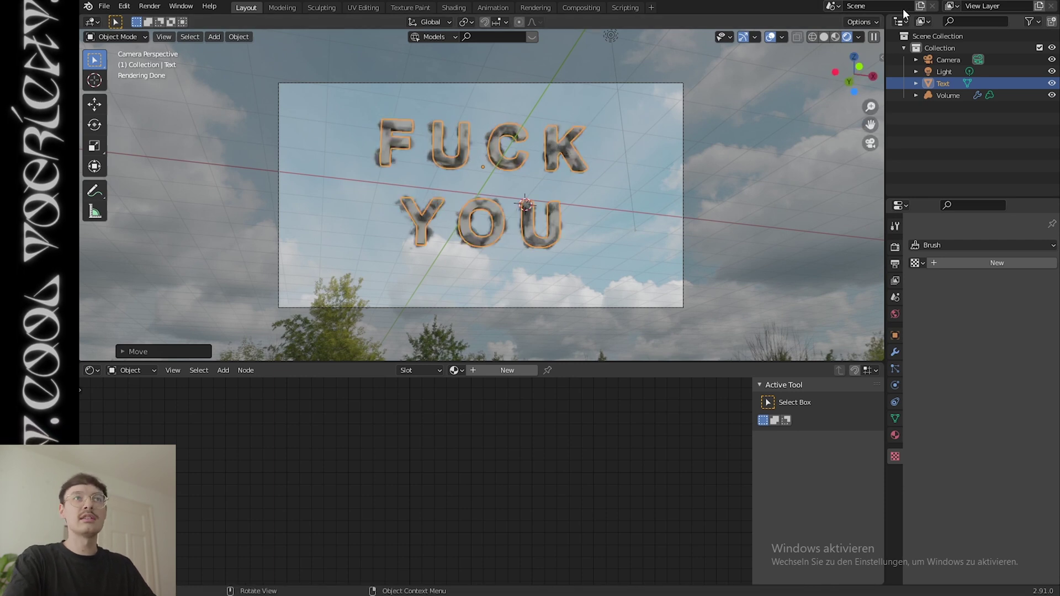
click(1052, 83)
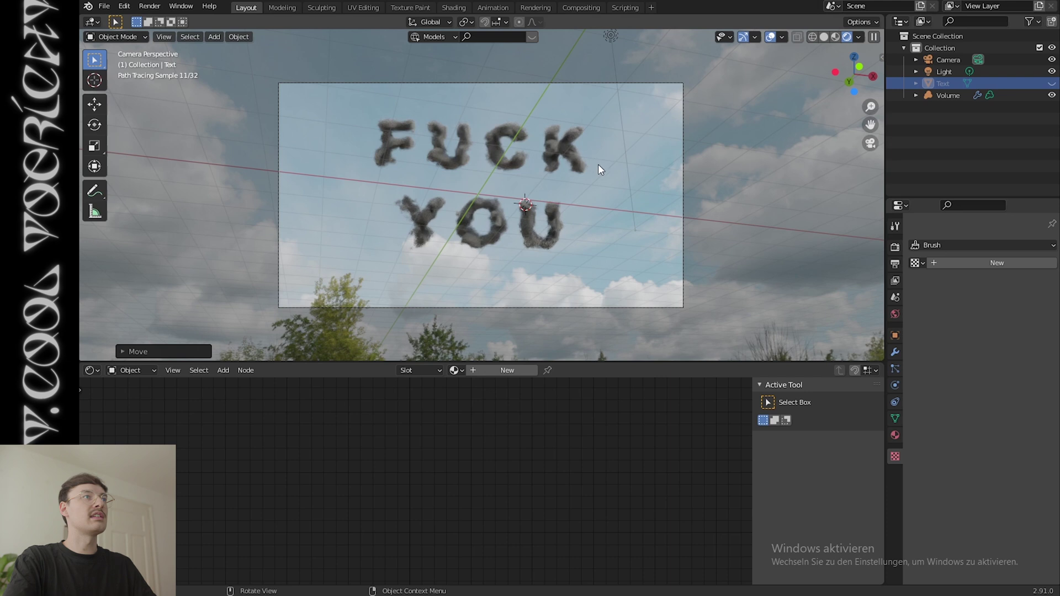
click(567, 152)
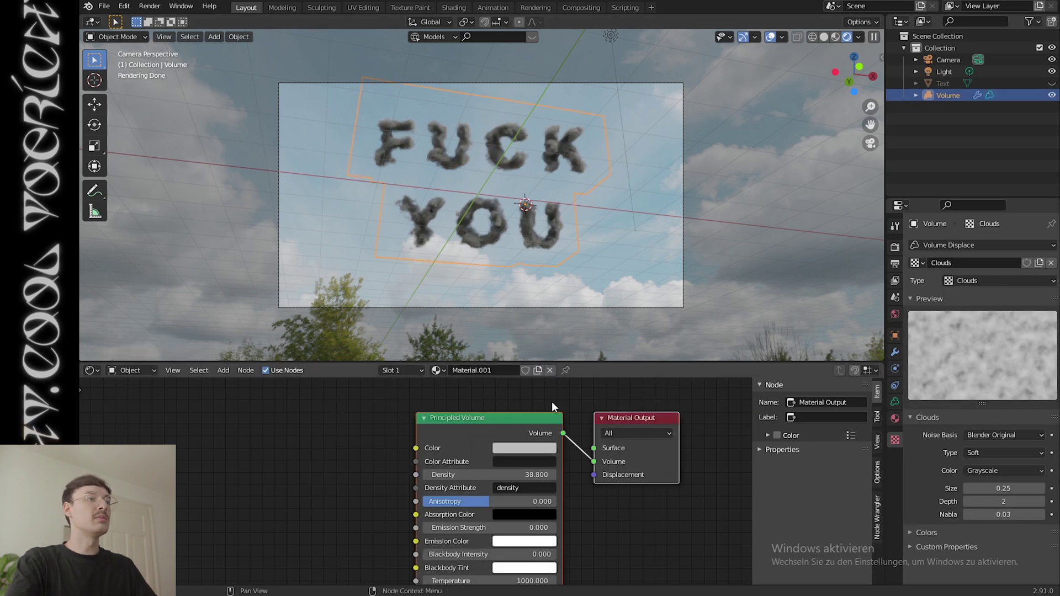
Make the Principled Volume colour pure white and lower its density to 5.9.
middle_drag(341, 490, 307, 469)
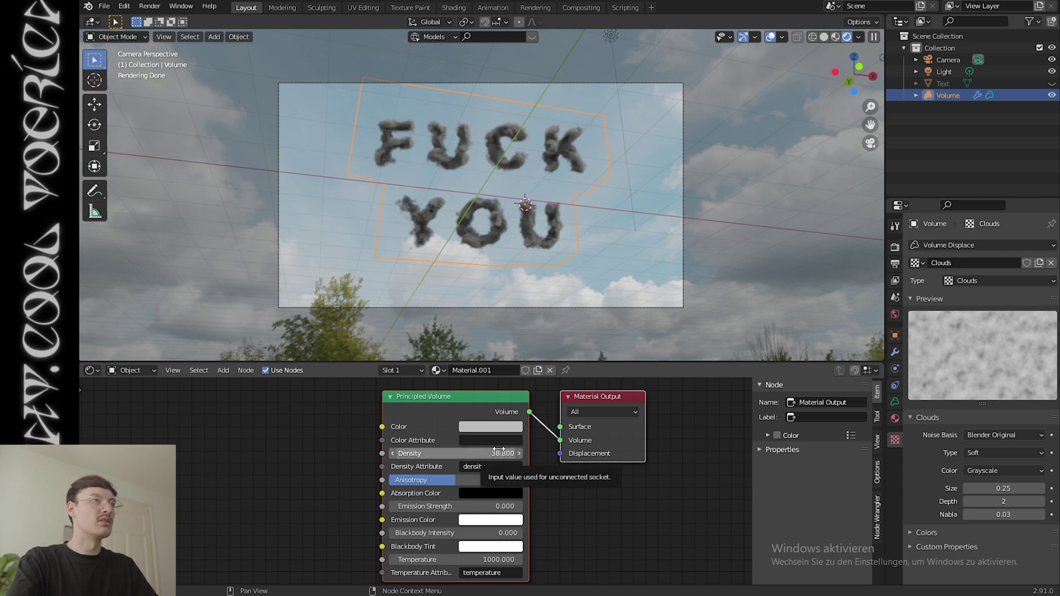
click(505, 427)
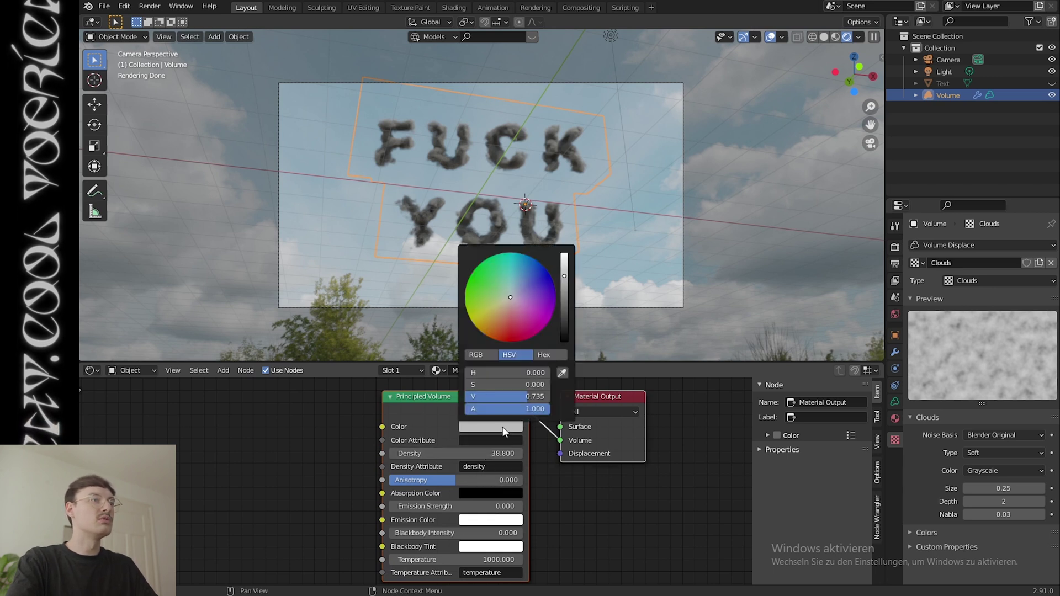
drag(567, 260, 568, 251)
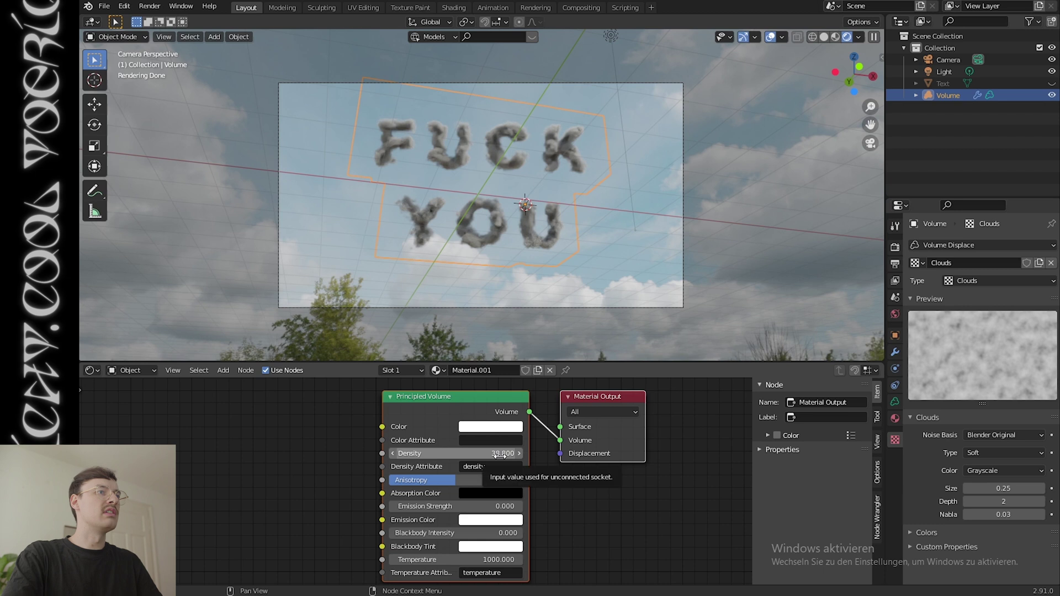
drag(500, 454, 426, 454)
drag(497, 453, 484, 454)
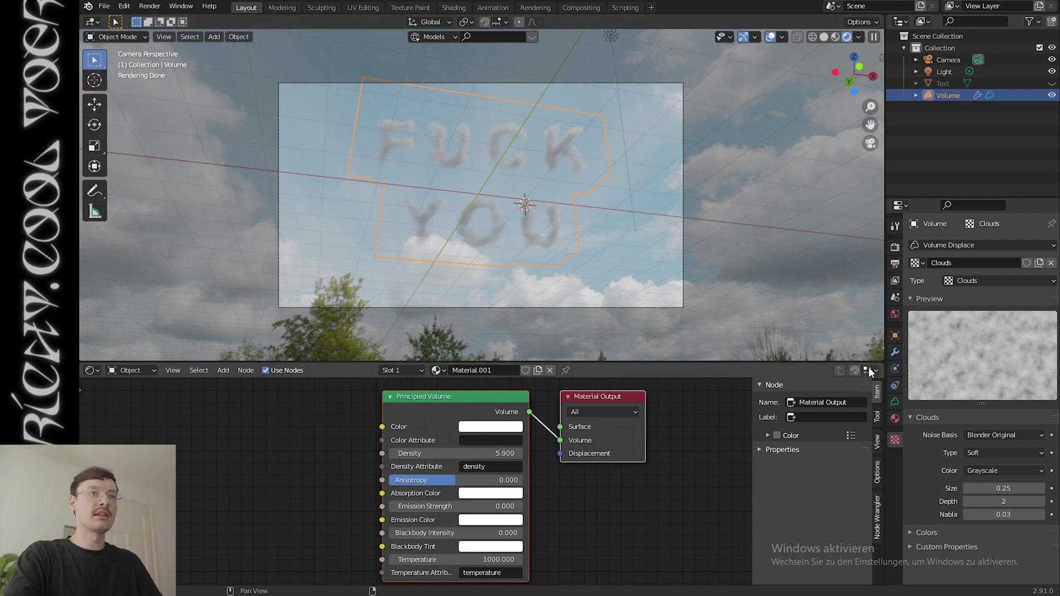
click(894, 354)
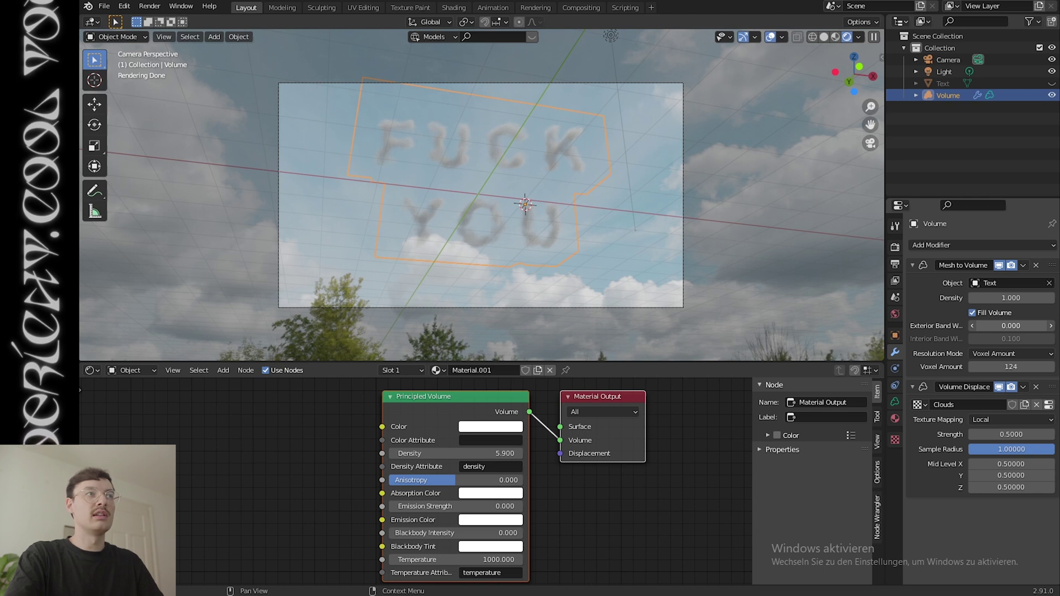
Widen the exterior band width to 0.04 and set the Clouds noise size to 0.25.
drag(1031, 325, 1038, 326)
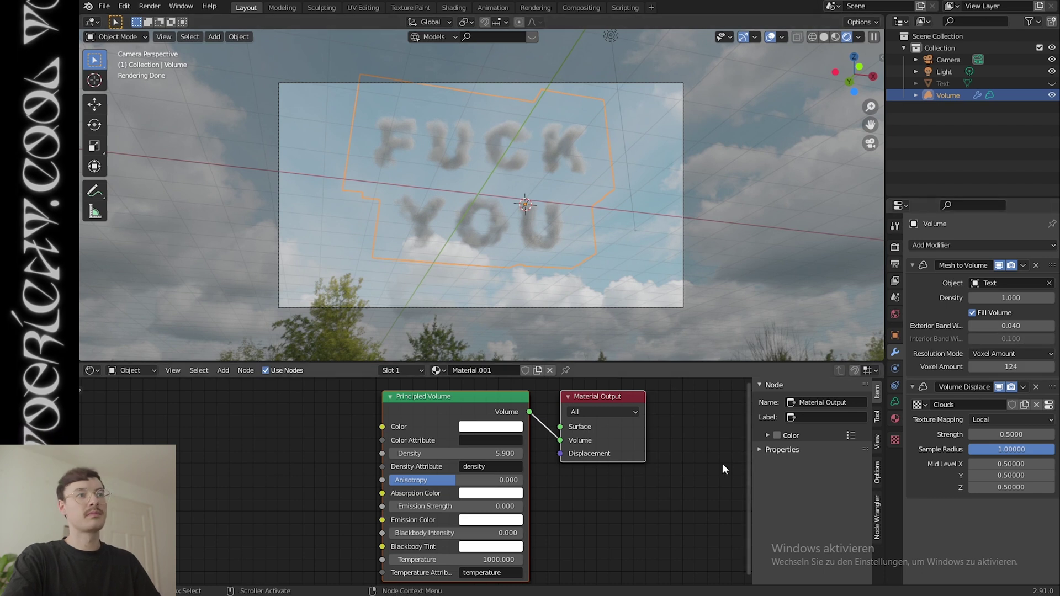
click(896, 441)
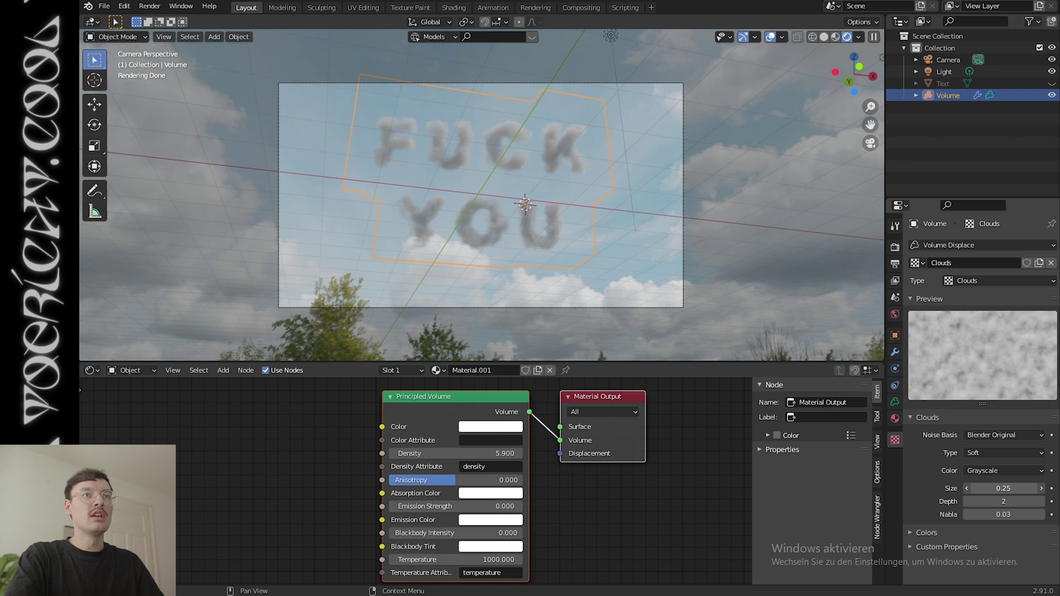
drag(1004, 488, 1050, 488)
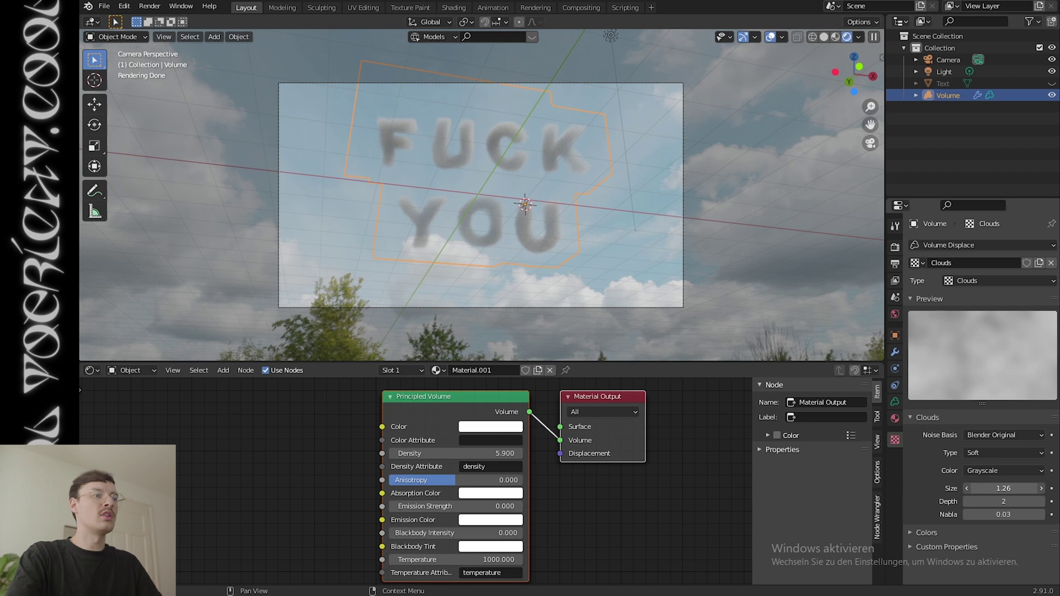
key(BackSpace)
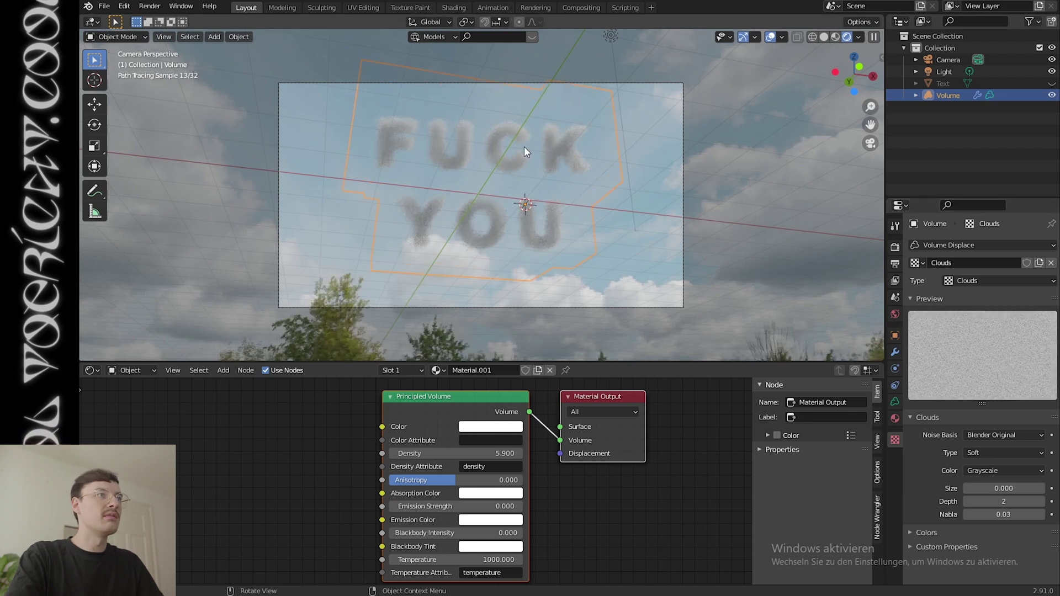
scroll(524, 147, up, 6)
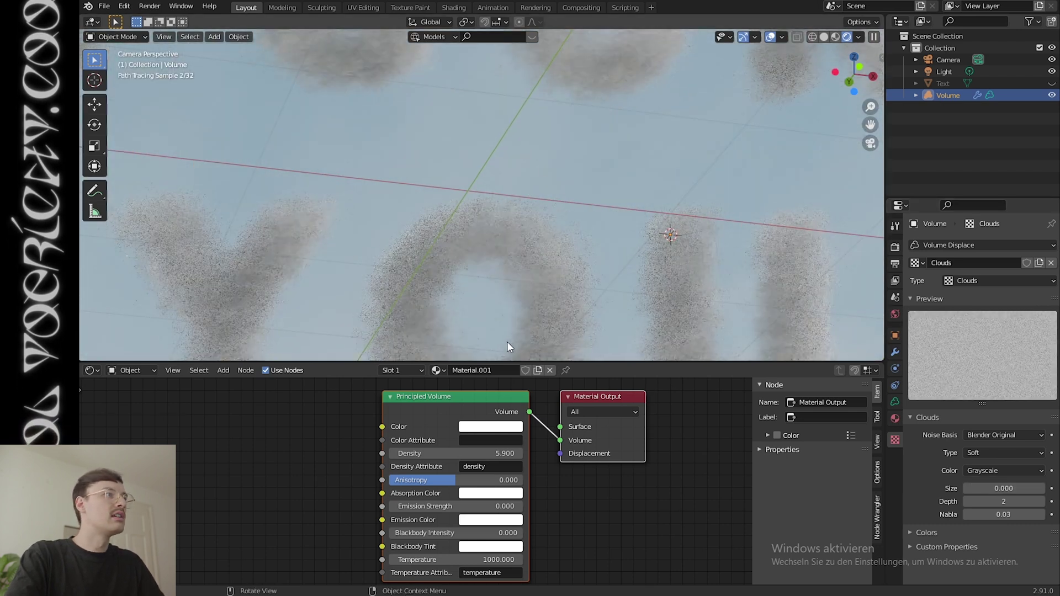
drag(994, 489, 994, 488)
click(994, 488)
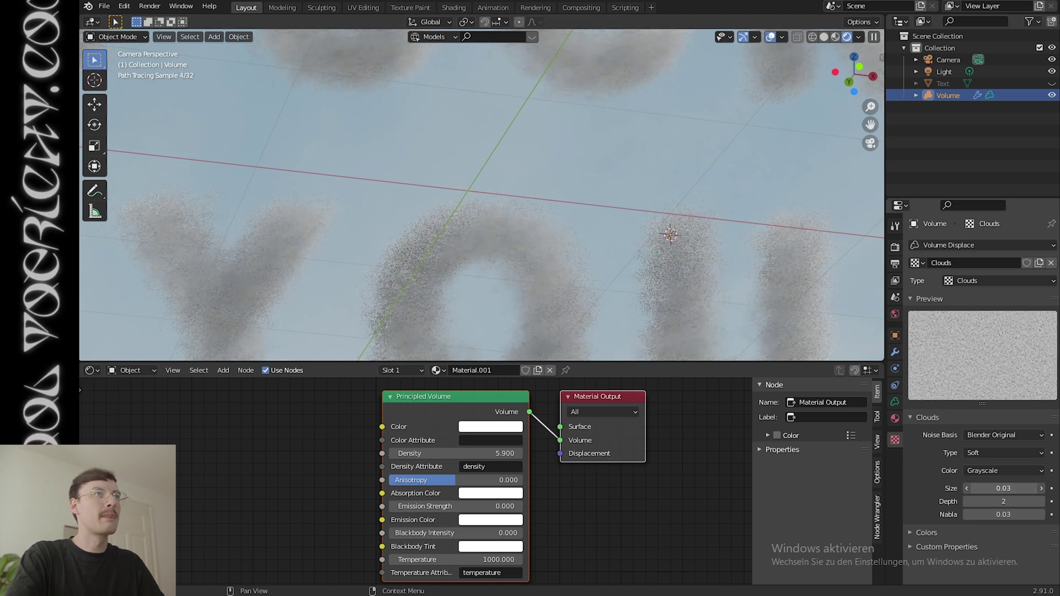
text(0.25)
key(Return)
Raise the noise depth to 3, set volume density to 5.3, and split the 3D viewport.
scroll(547, 204, down, 4)
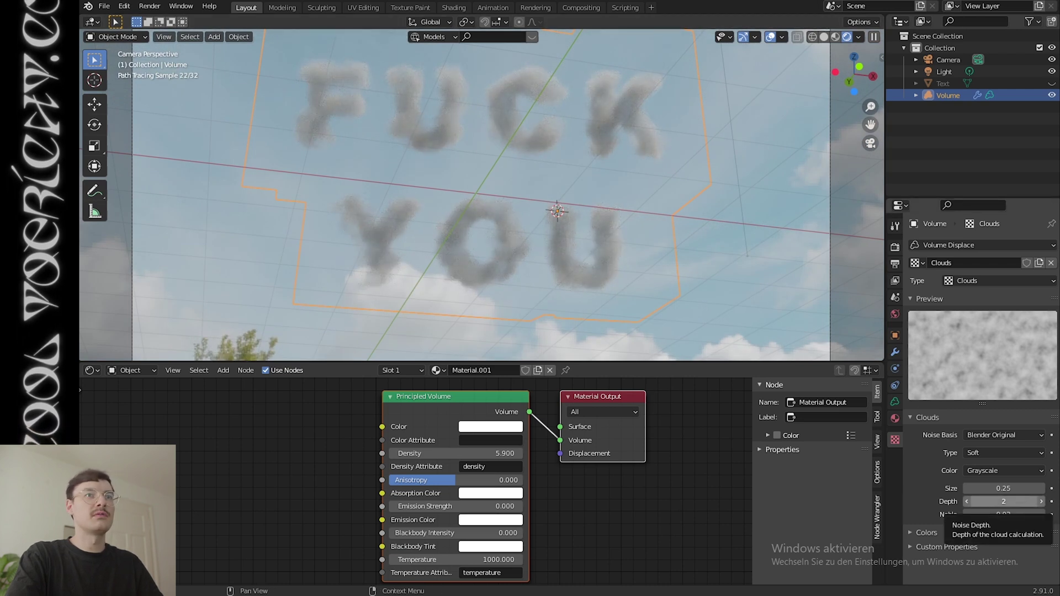
click(1042, 502)
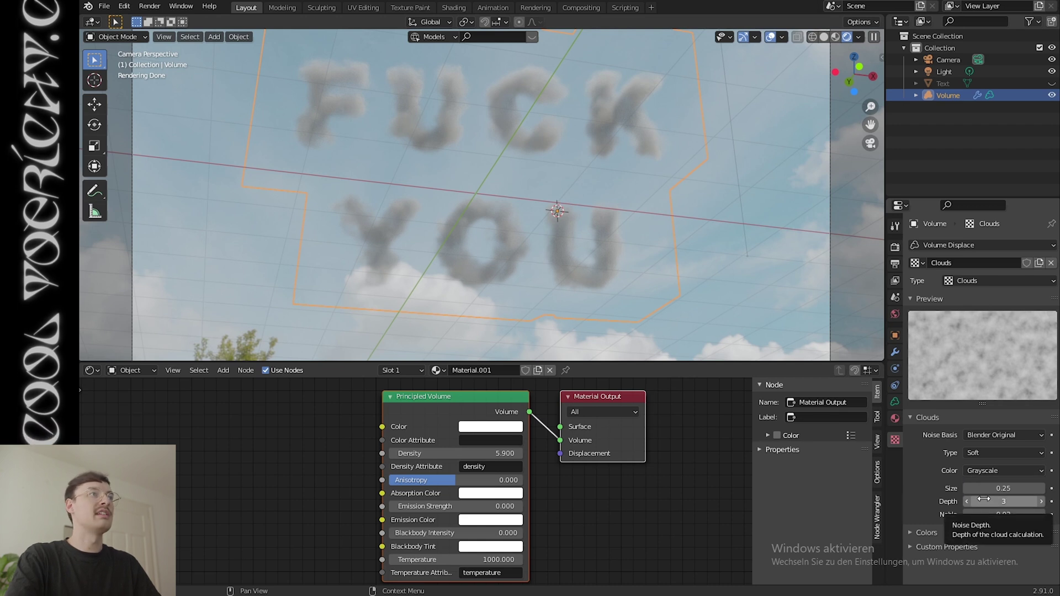
scroll(639, 218, down, 1)
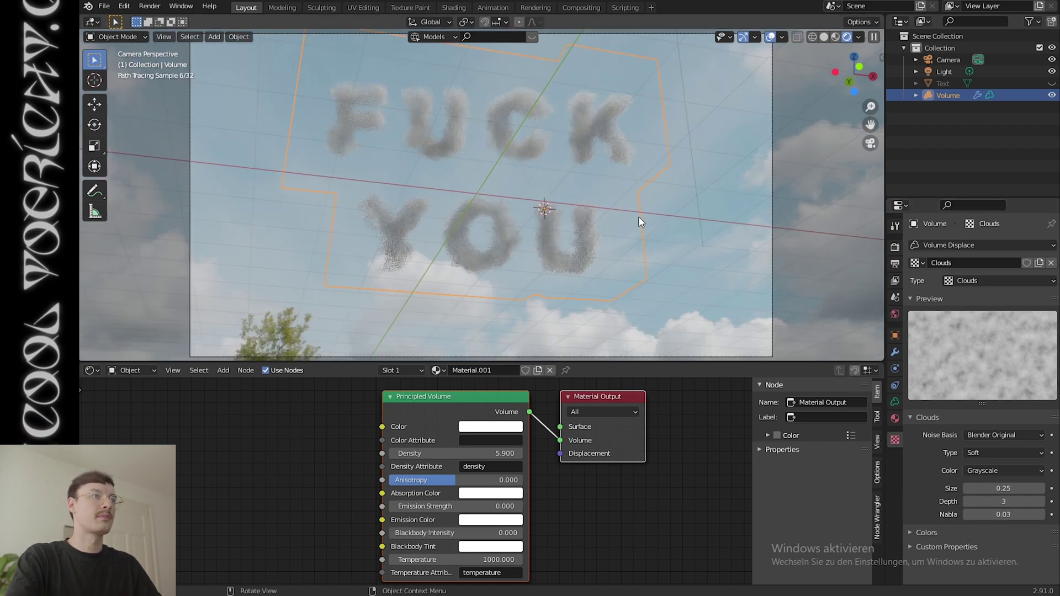
scroll(639, 217, down, 1)
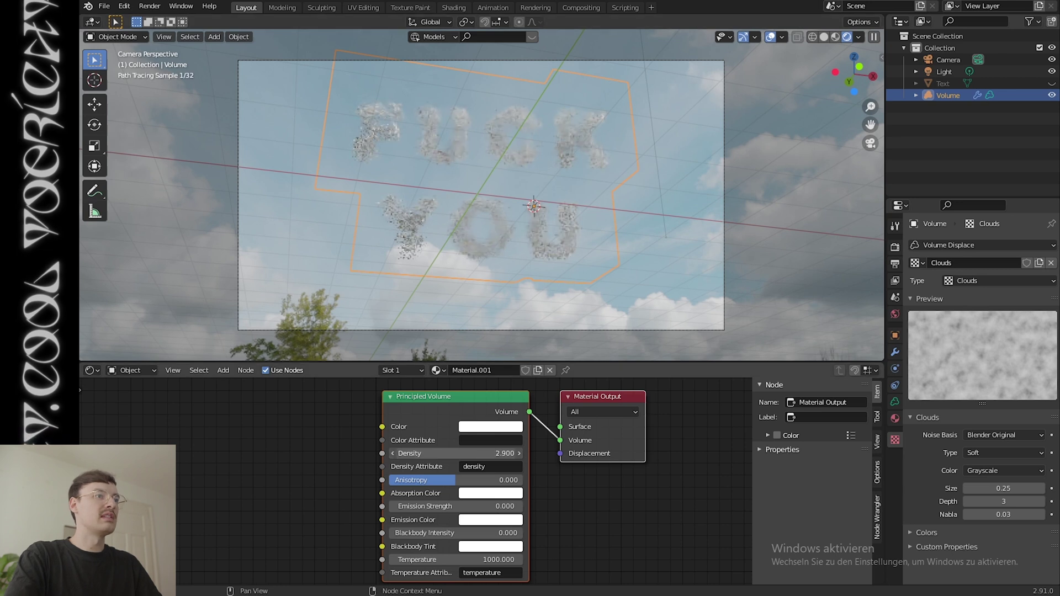
drag(456, 454, 497, 453)
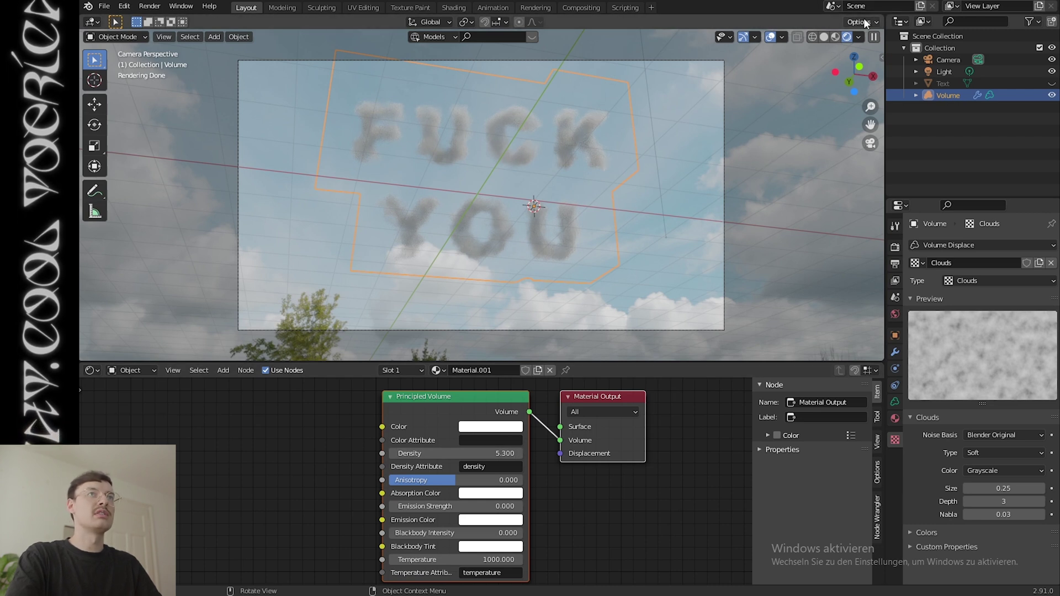
drag(81, 31, 490, 77)
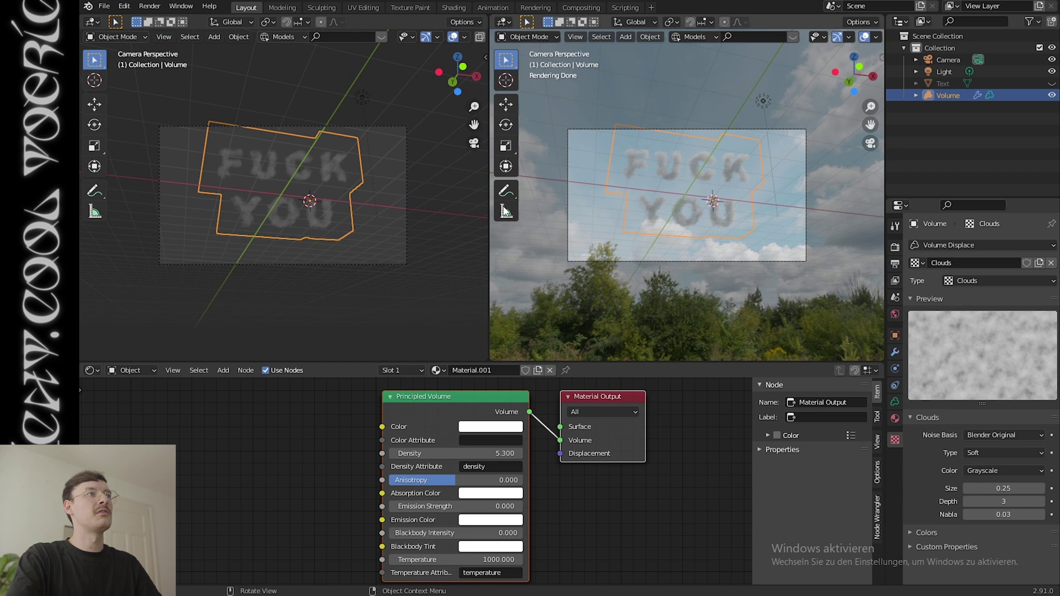
Delete the old light and add a new Area light to the scene.
middle_drag(439, 172, 297, 113)
scroll(420, 187, down, 5)
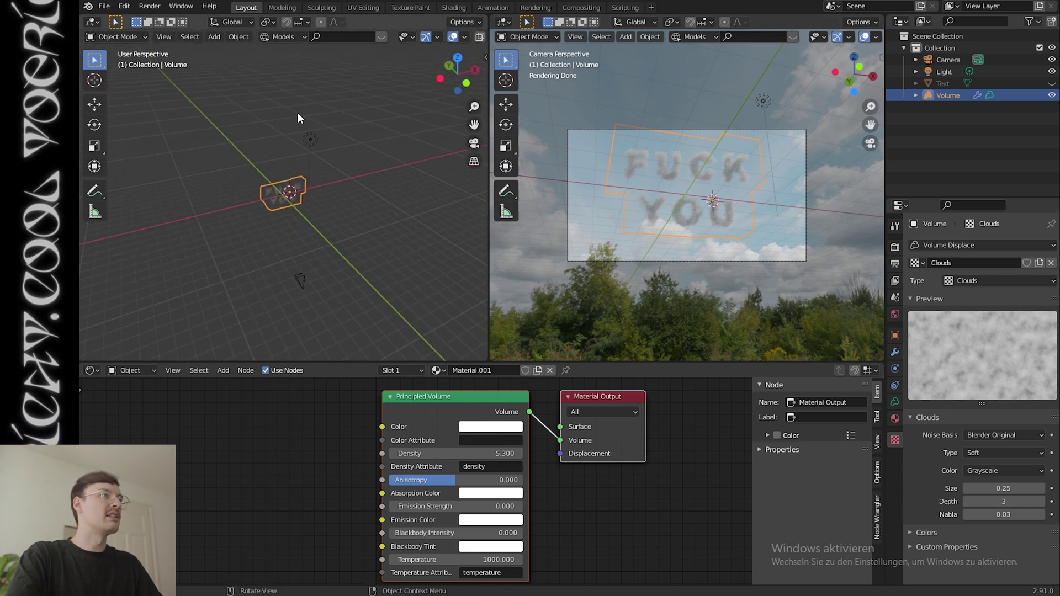
click(323, 145)
key(Delete)
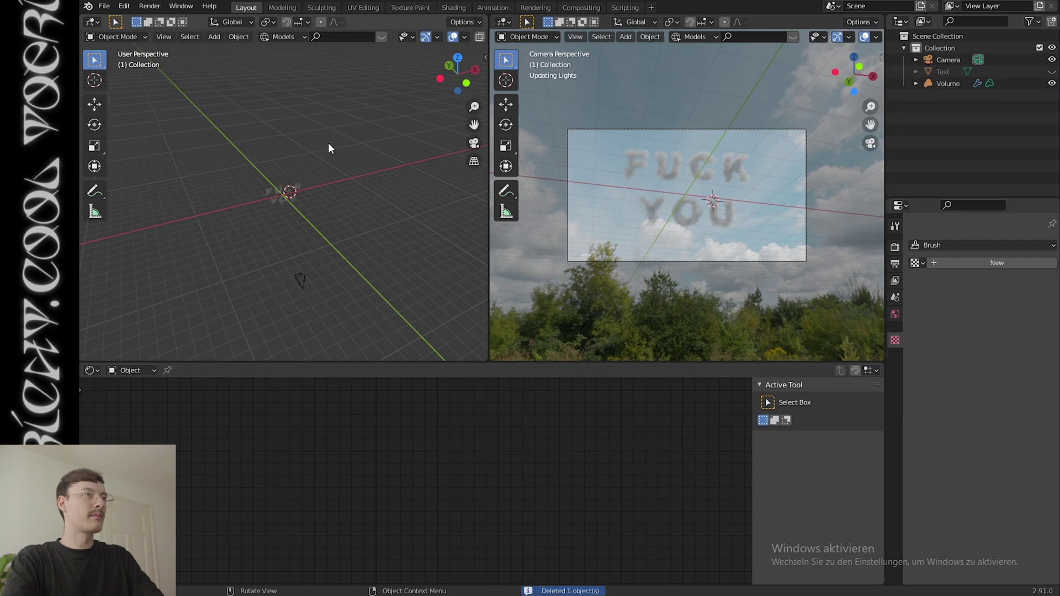
middle_drag(411, 178, 372, 164)
key(shift+a)
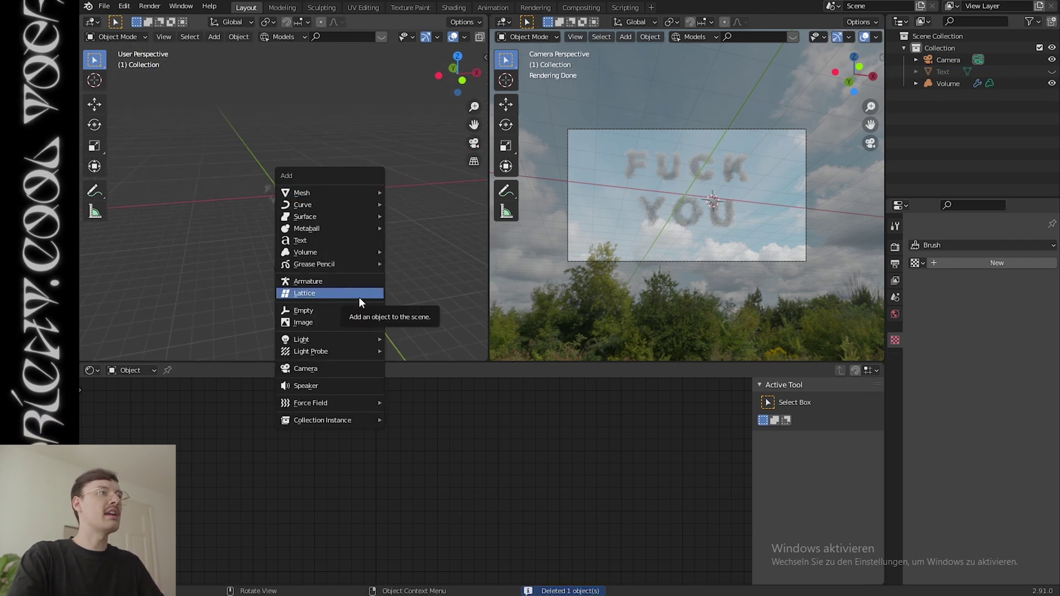
mouse_move(357, 337)
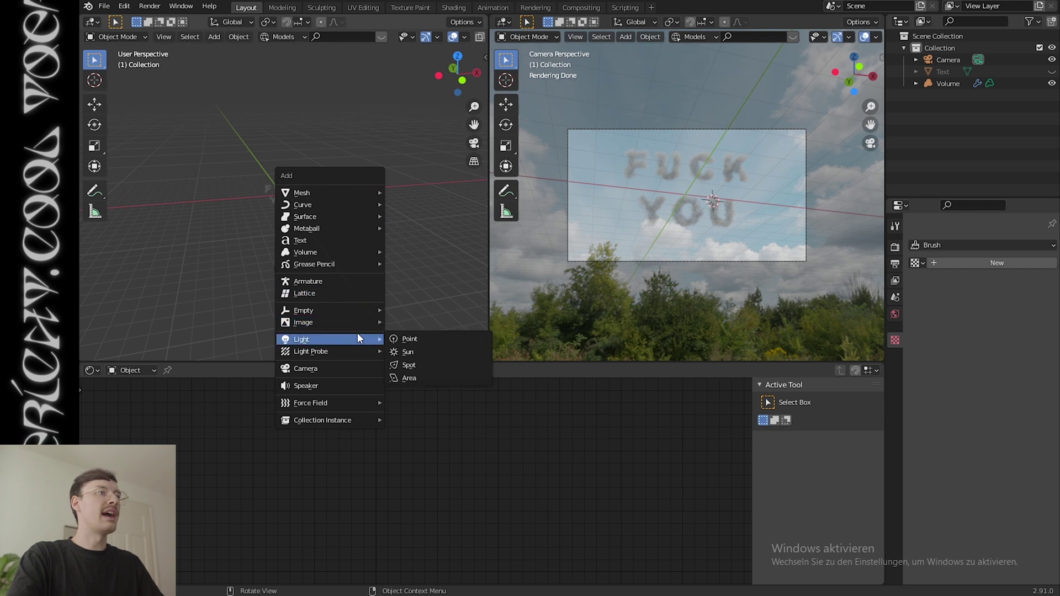
click(439, 377)
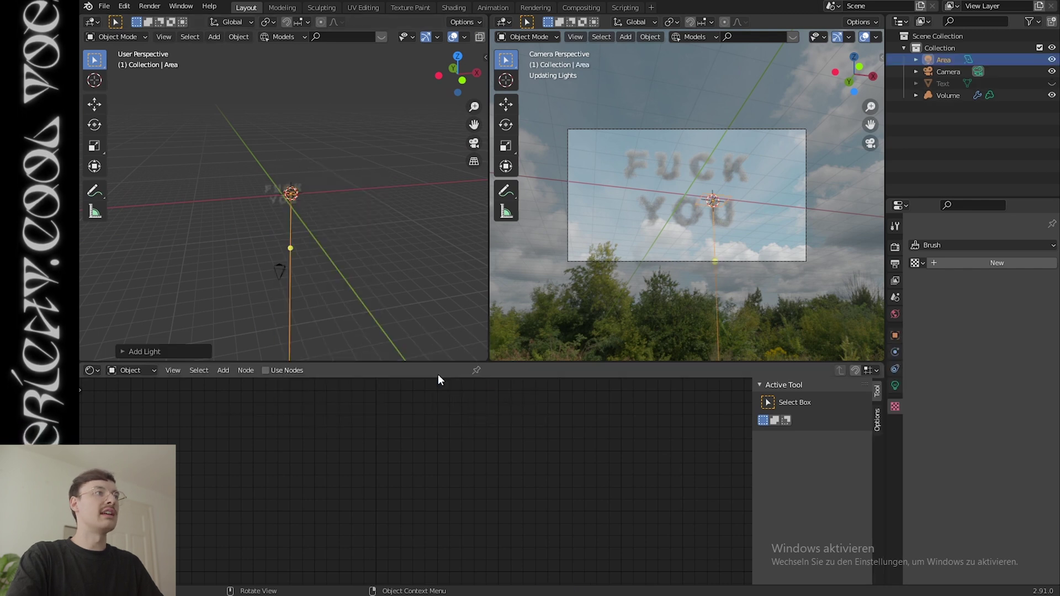
Position the Area light from top view and rotate it to point straight vertically at the clouds.
middle_drag(359, 175, 415, 207)
key(KP_7)
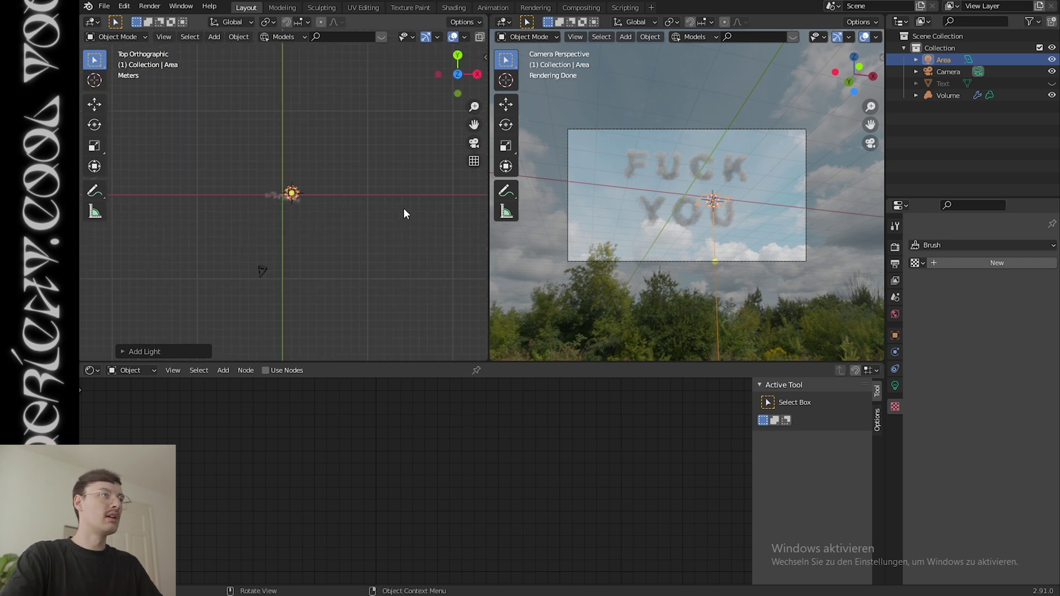
key(g)
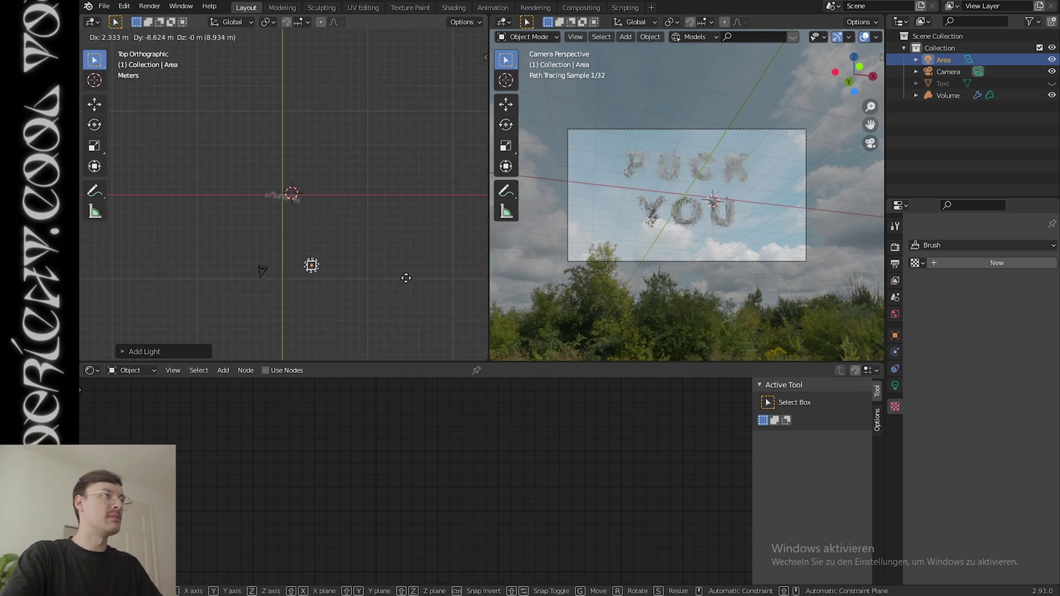
click(403, 275)
middle_drag(391, 273, 429, 186)
key(r)
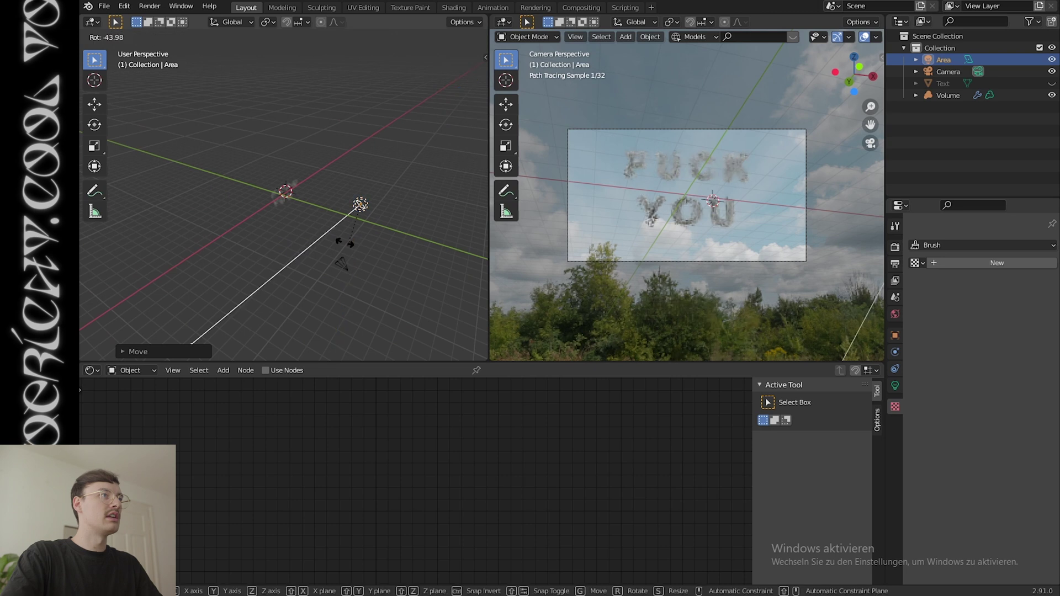
click(342, 194)
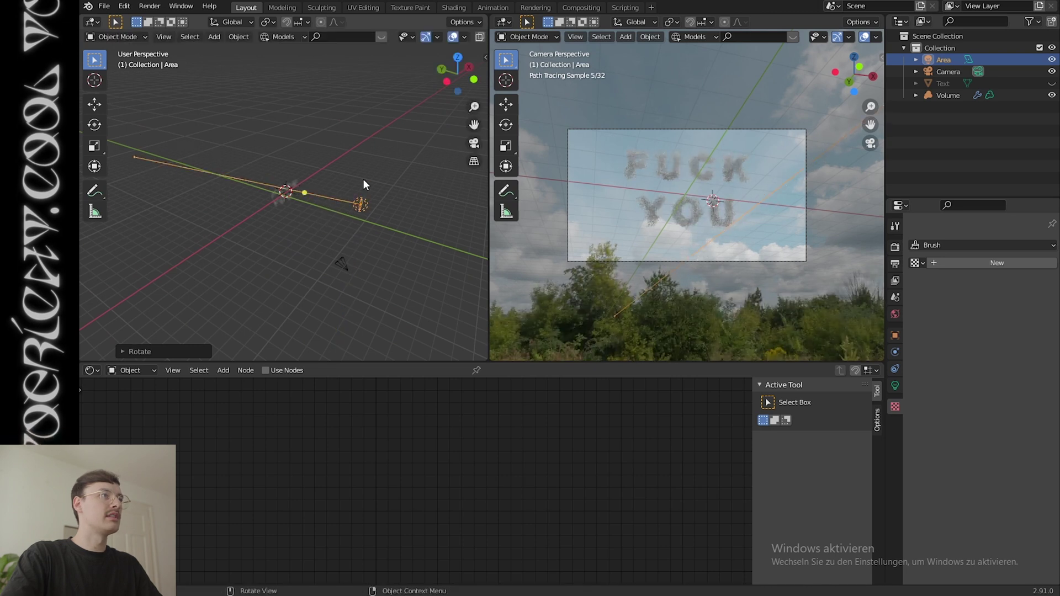
middle_drag(363, 179, 392, 190)
key(r)
click(354, 166)
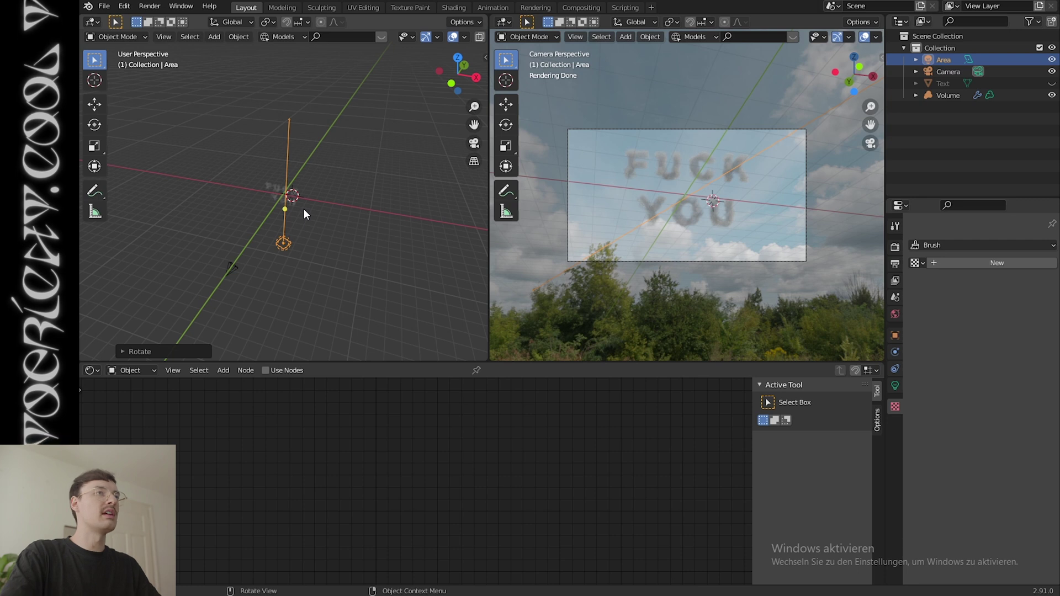
click(894, 387)
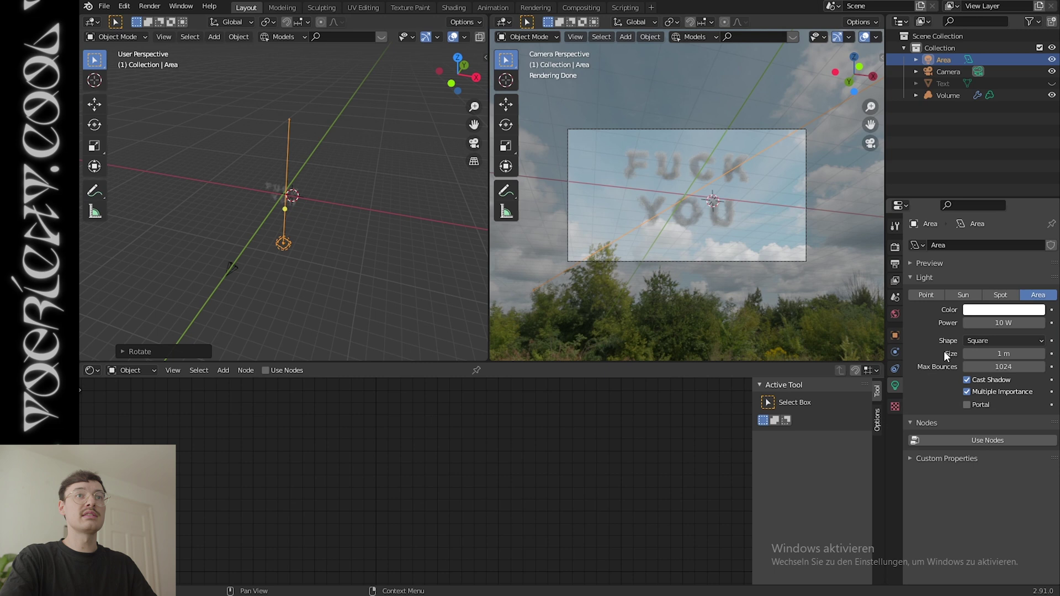
Give the area light 10000 W power and a 3.44 m size.
click(1012, 323)
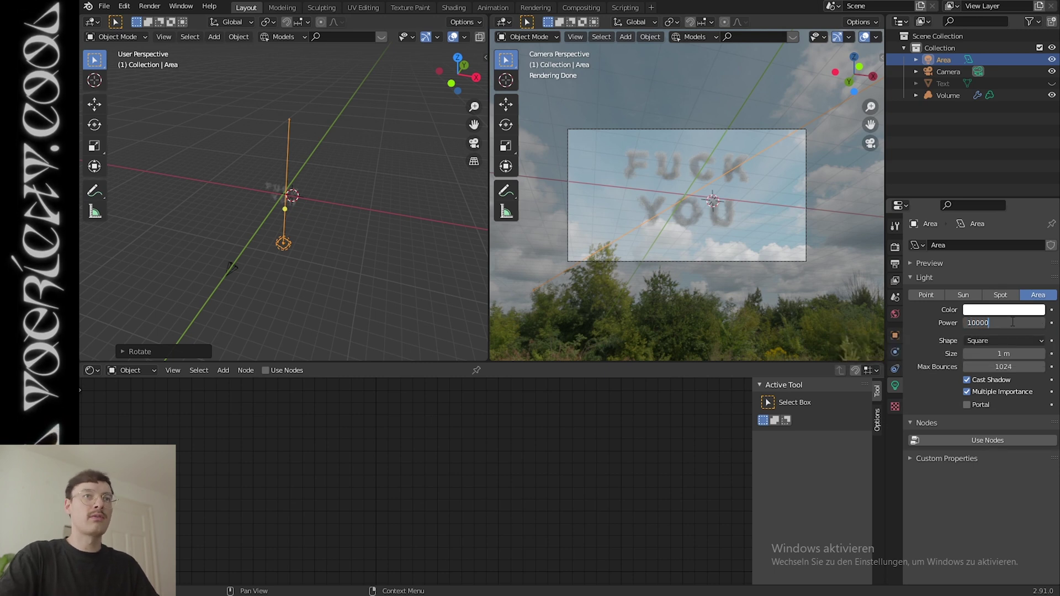
key(Return)
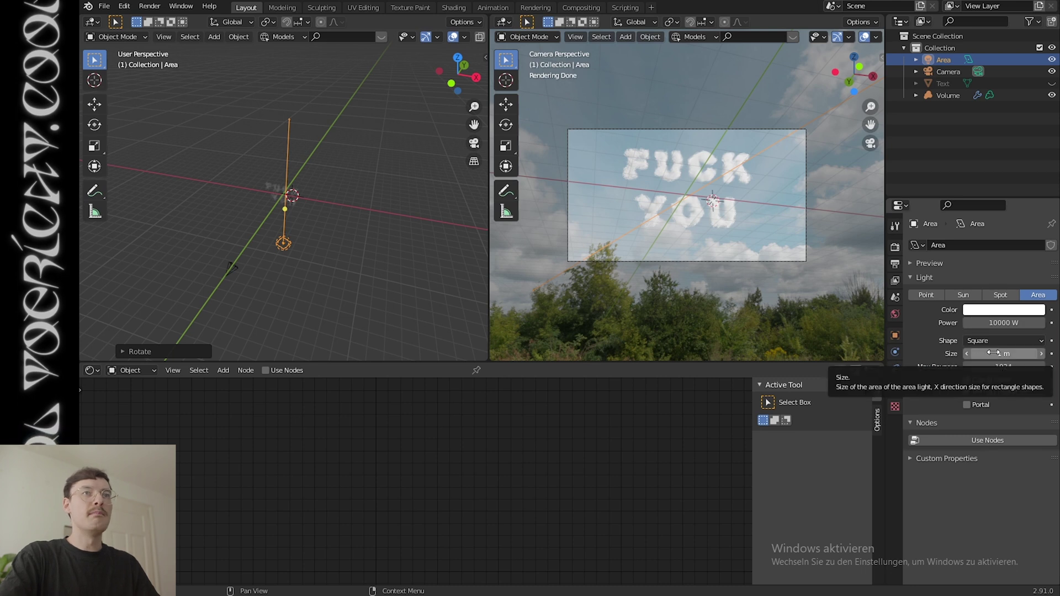
drag(988, 354, 1022, 354)
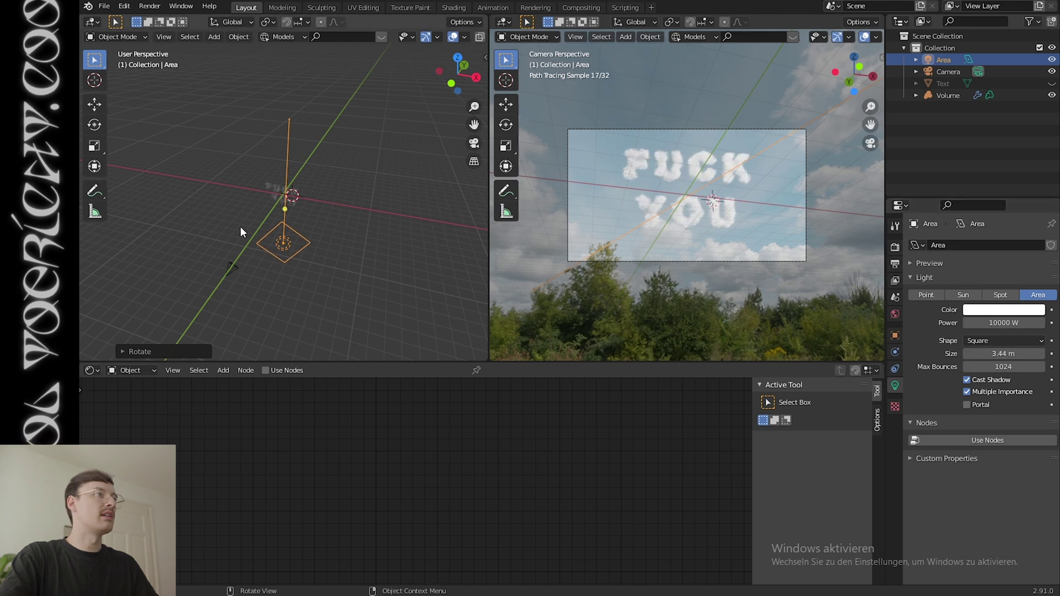
middle_drag(240, 226, 267, 275)
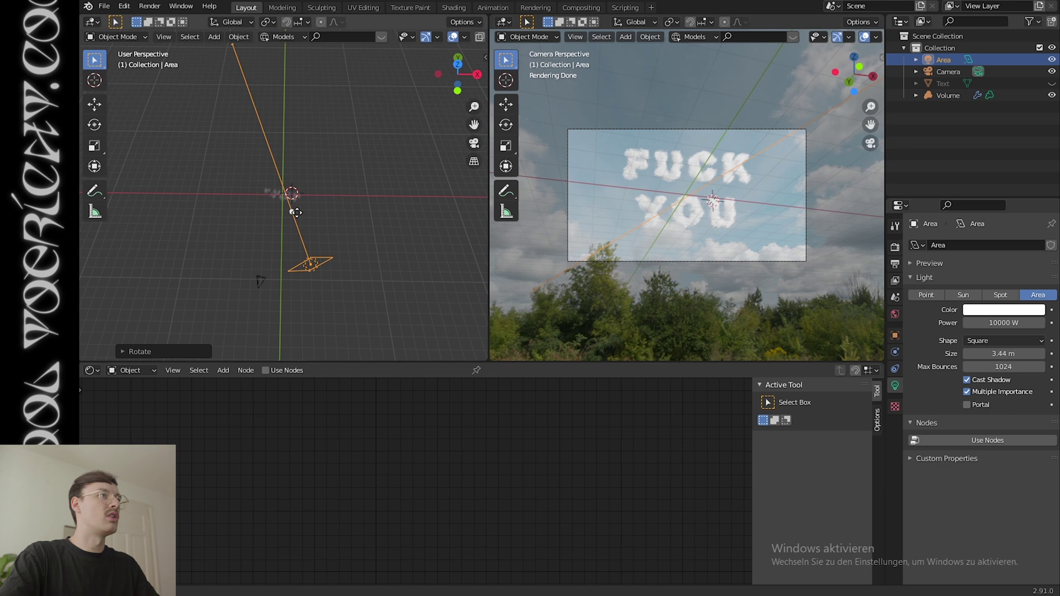
mouse_move(301, 179)
middle_down()
mouse_move(334, 164)
mouse_move(316, 171)
middle_up()
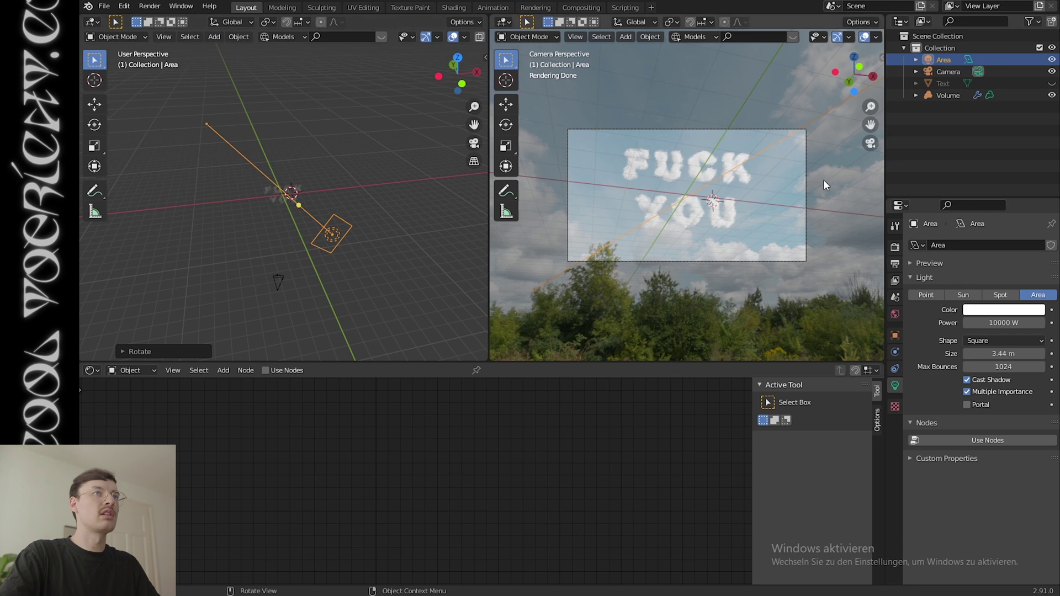
Move the area light up above the clouds and aim it nearly straight down.
middle_drag(365, 282, 289, 310)
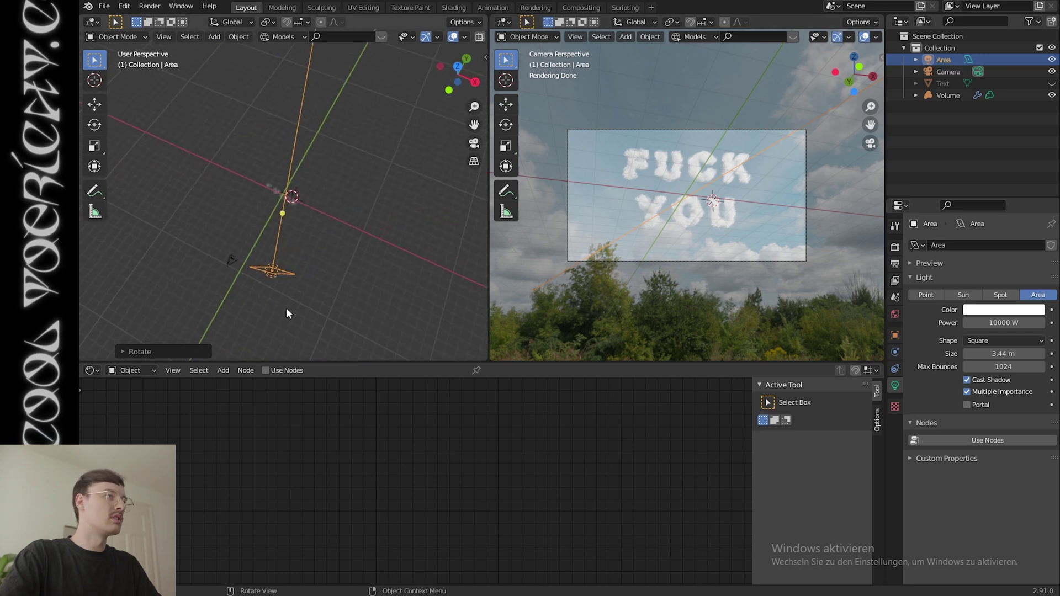
key(g)
click(337, 285)
drag(336, 206, 281, 167)
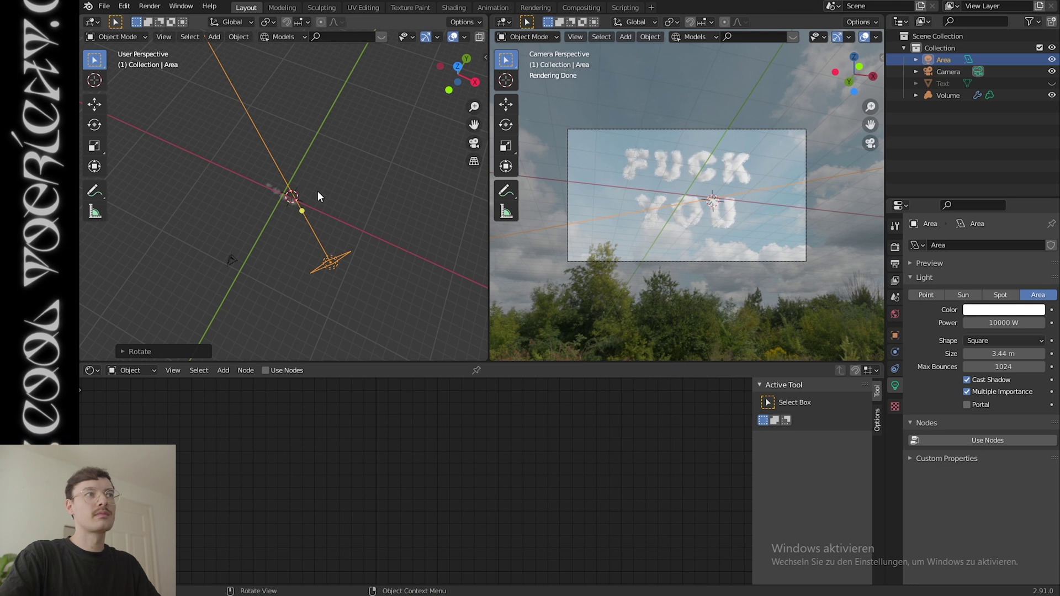
middle_drag(317, 192, 338, 130)
key(g)
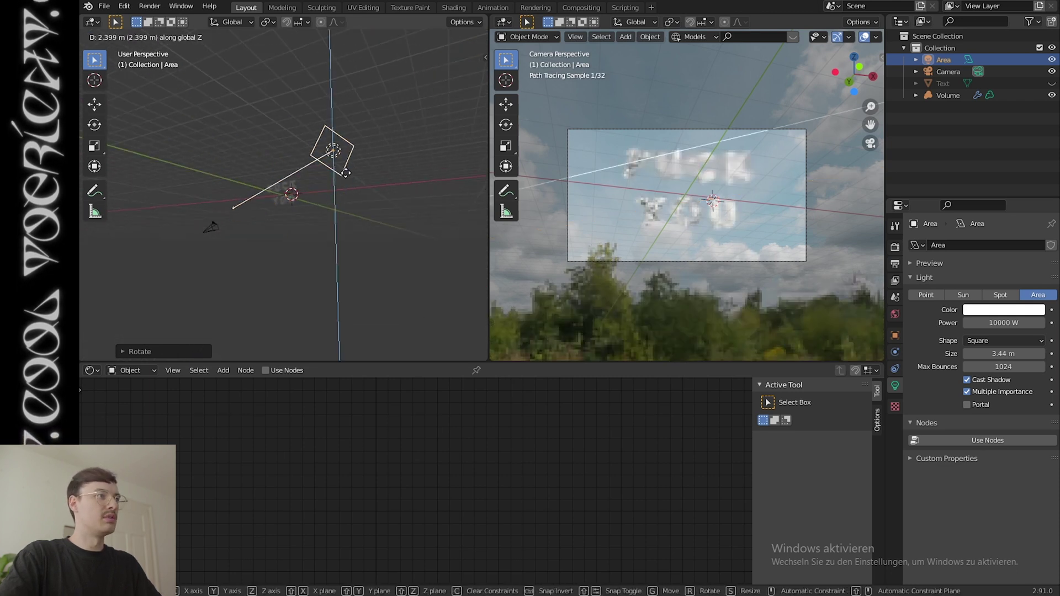
key(Return)
key(r)
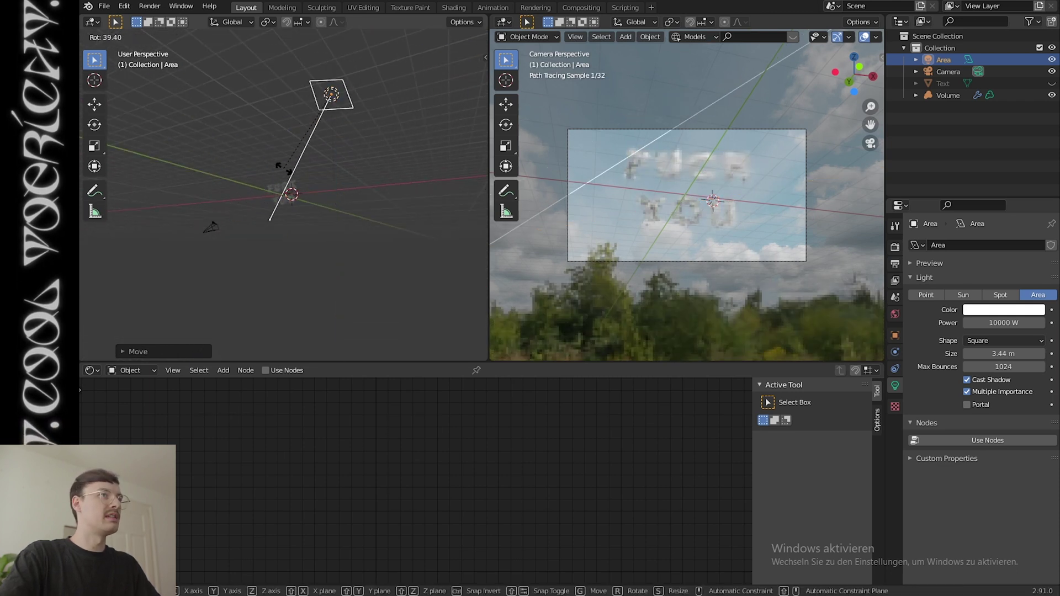
click(313, 163)
Widen the area light's size to 9.61 m.
middle_drag(338, 145, 387, 139)
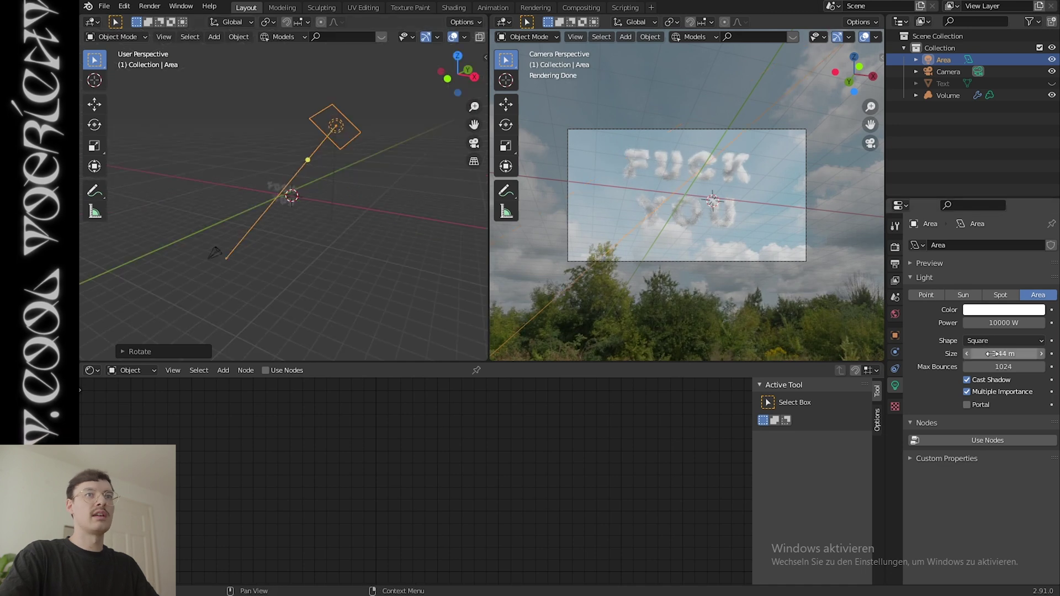
drag(989, 353, 1011, 354)
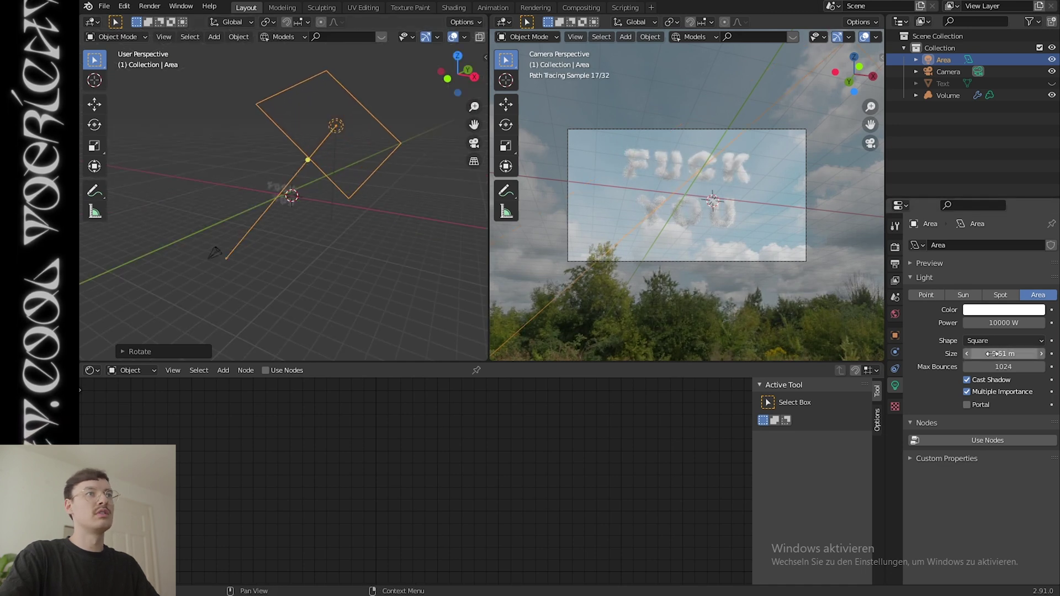
middle_drag(259, 210, 225, 194)
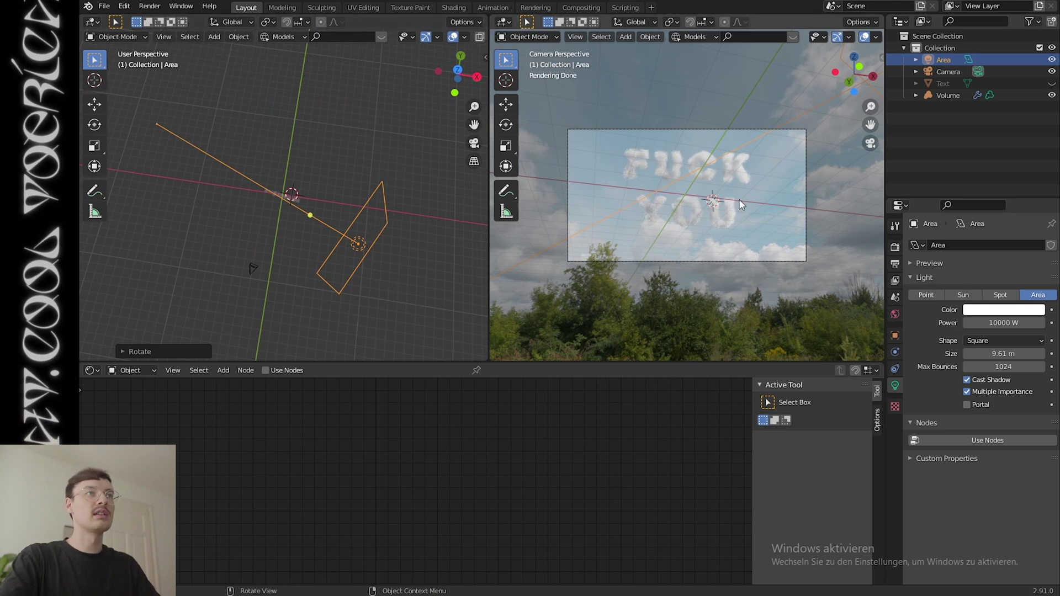
click(1004, 323)
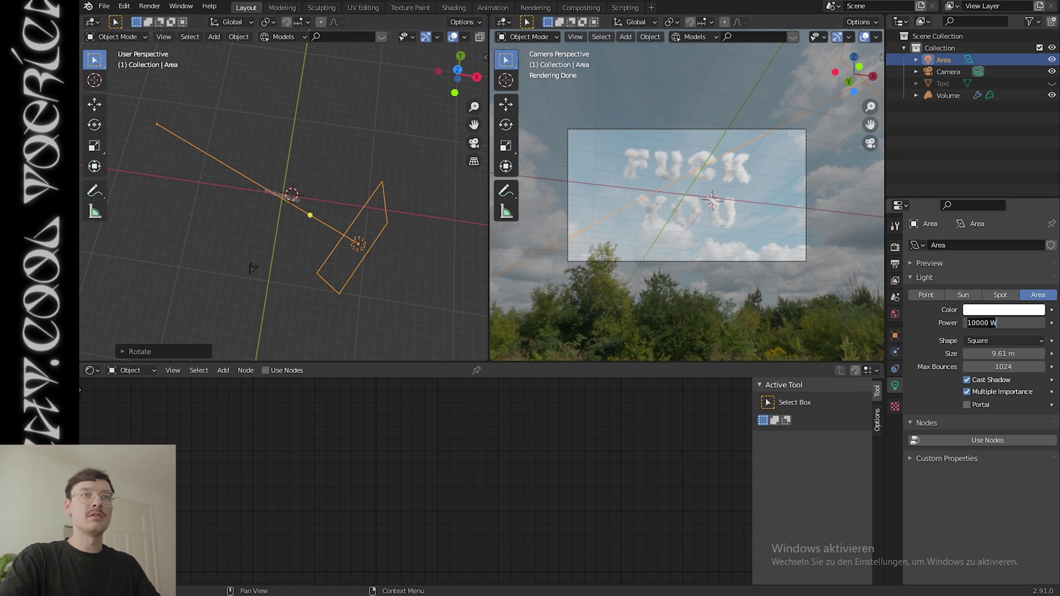
text(0)
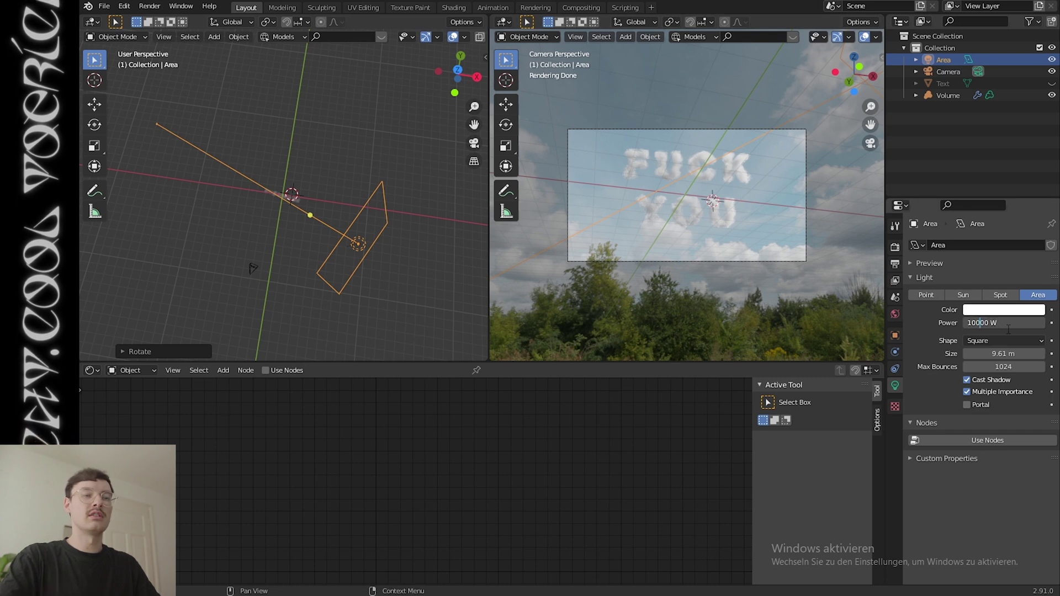
key(Return)
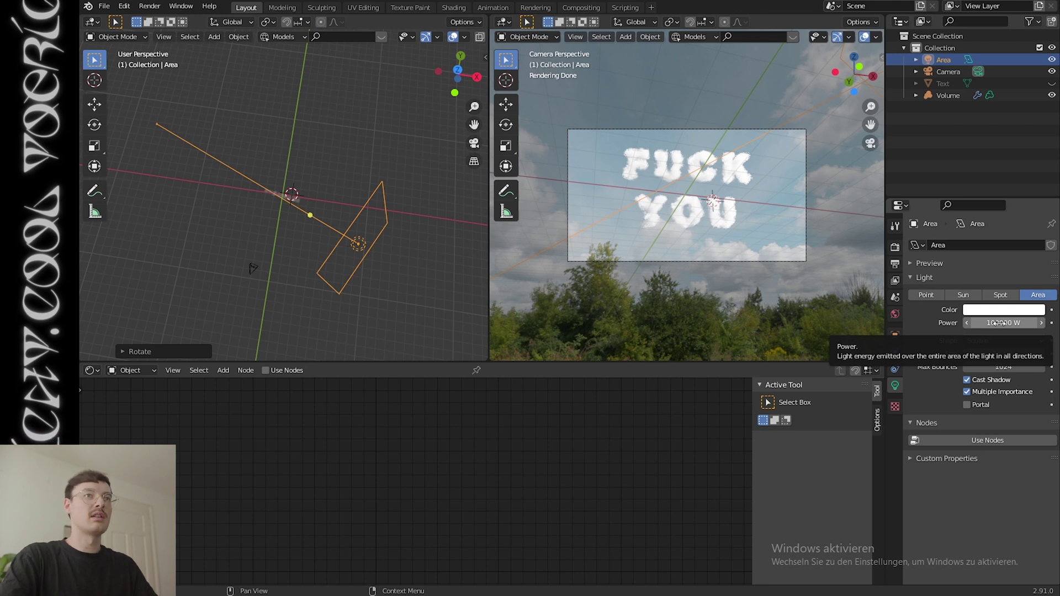
click(970, 323)
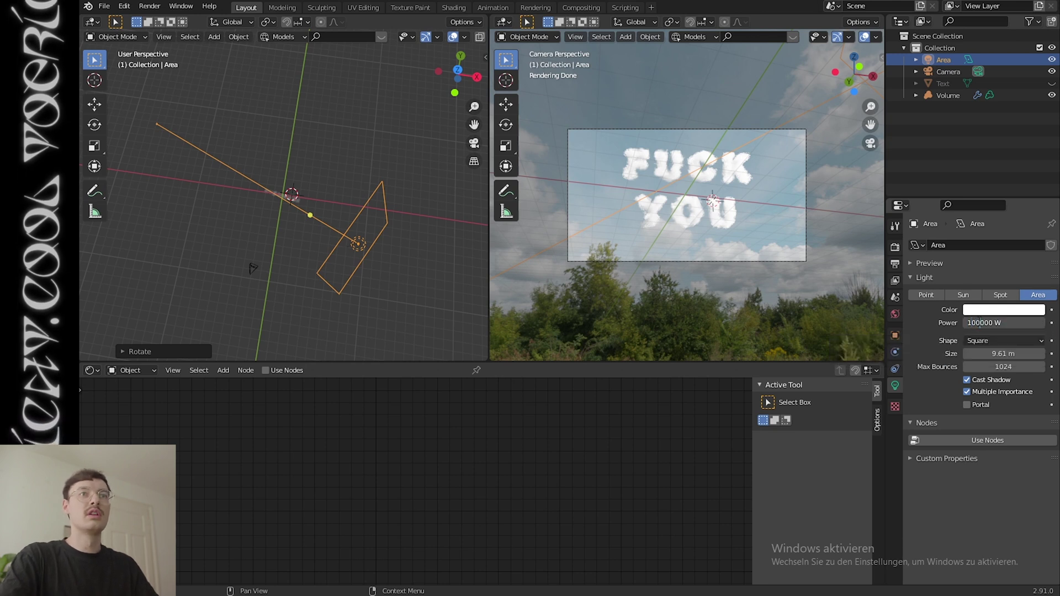
key(Return)
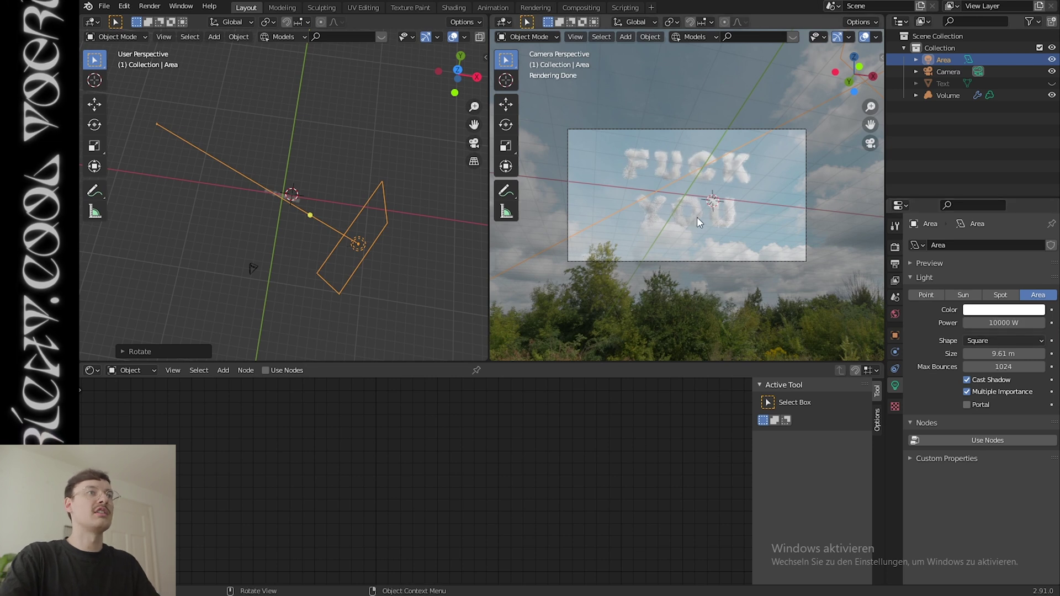
scroll(657, 219, up, 5)
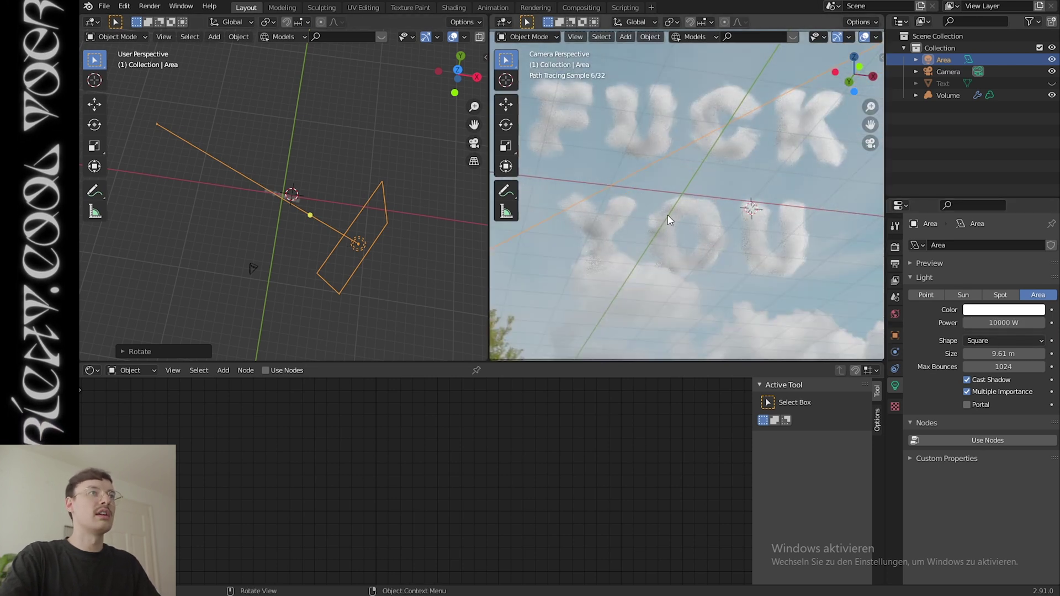
scroll(669, 220, down, 3)
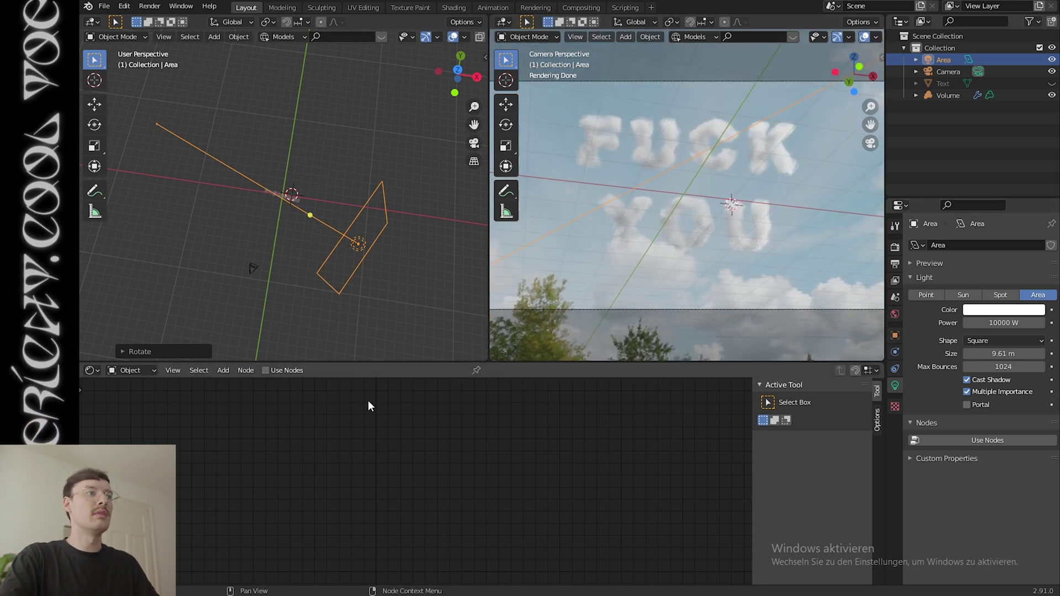
Select the cloud volume and lower its Principled Volume density from 5.300 to 3.800.
click(148, 373)
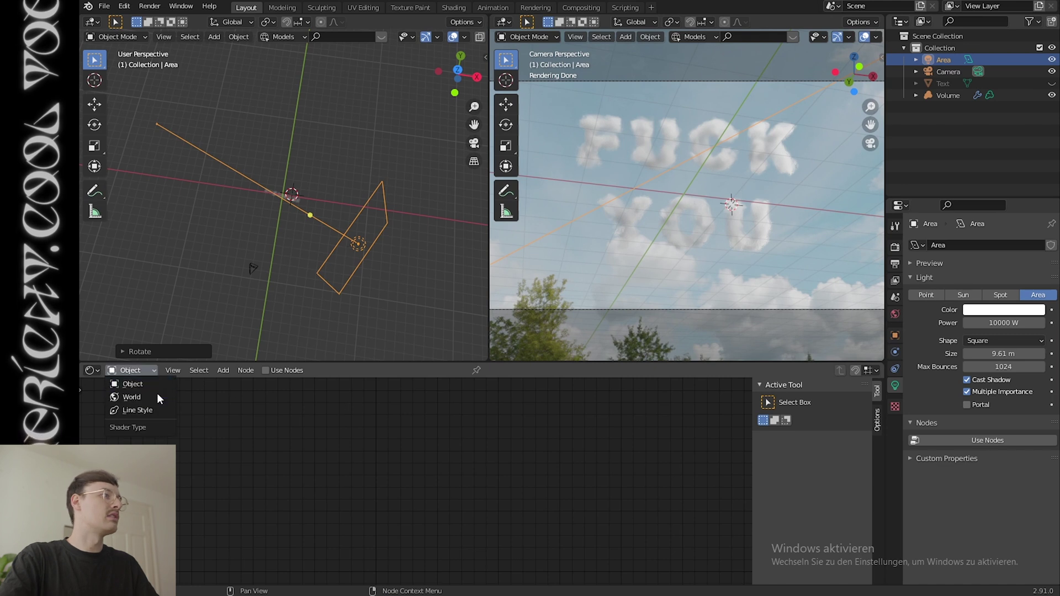
click(663, 143)
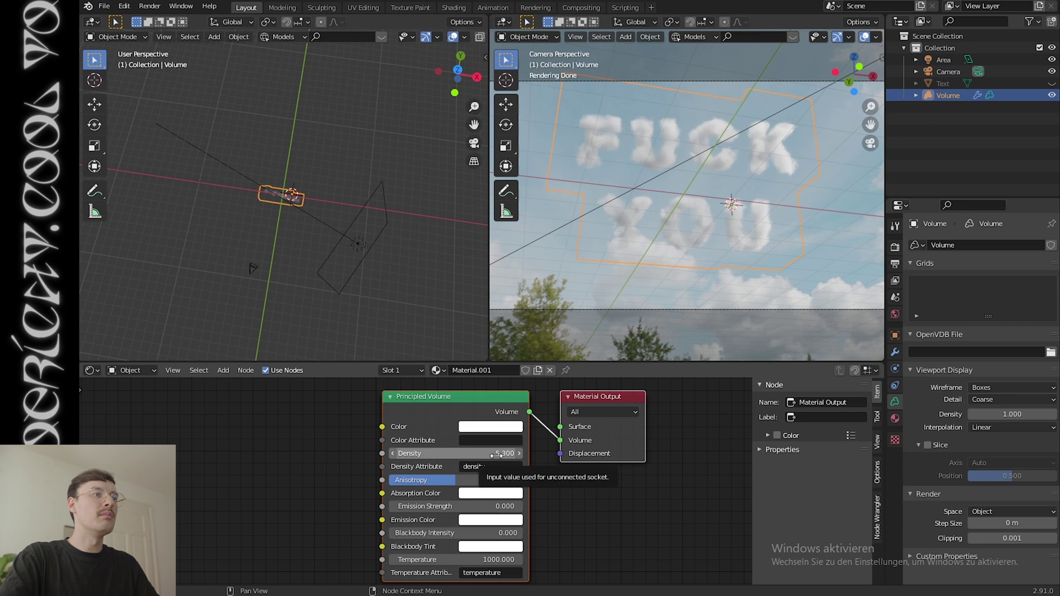
drag(514, 454, 423, 454)
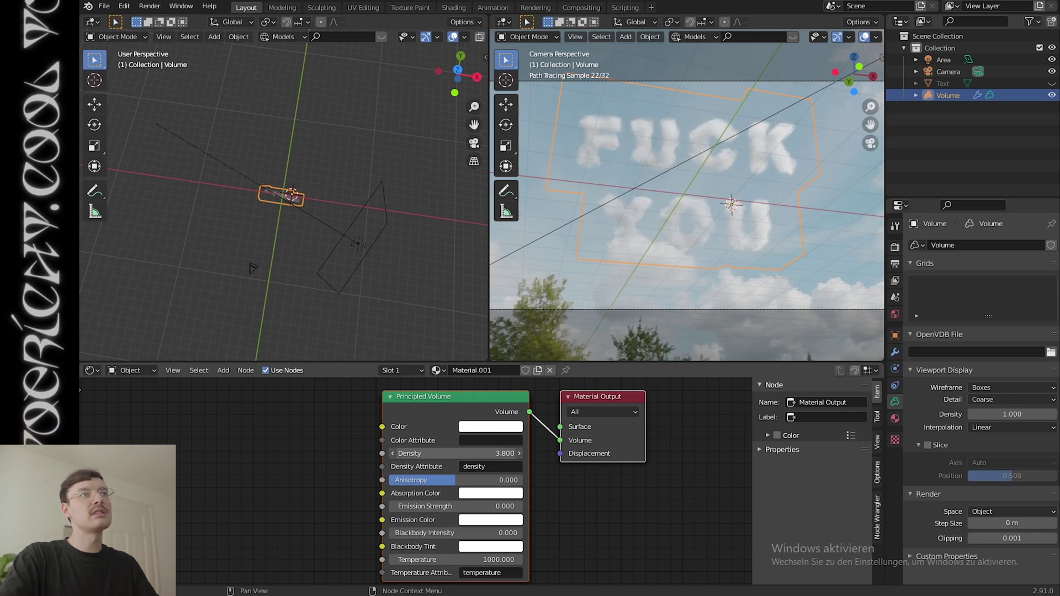